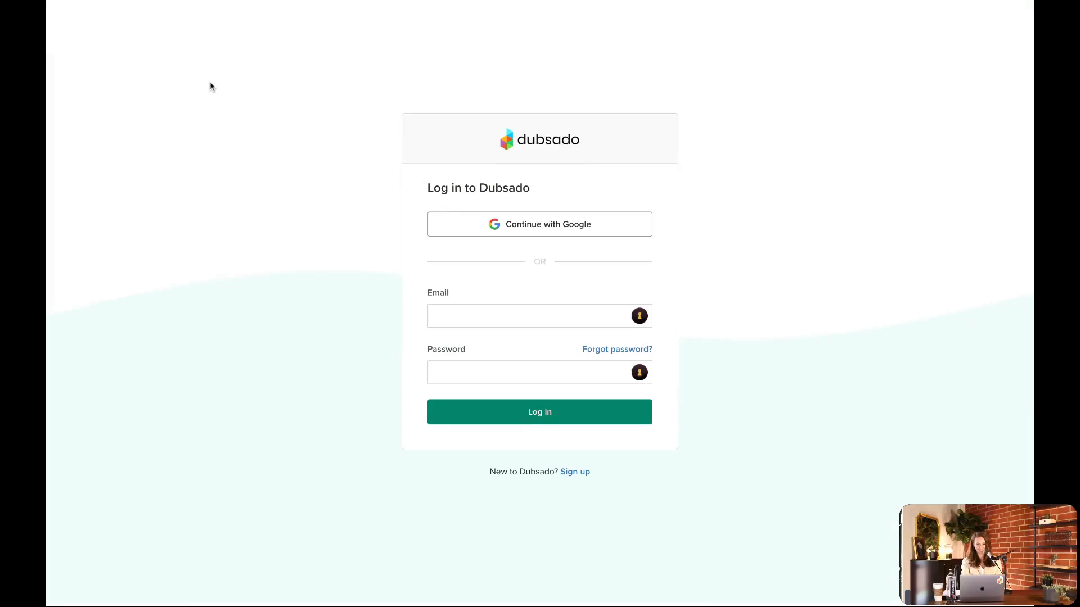
Log in to the account and open the Level Up brand's dashboard from the brand list
click(576, 412)
click(517, 307)
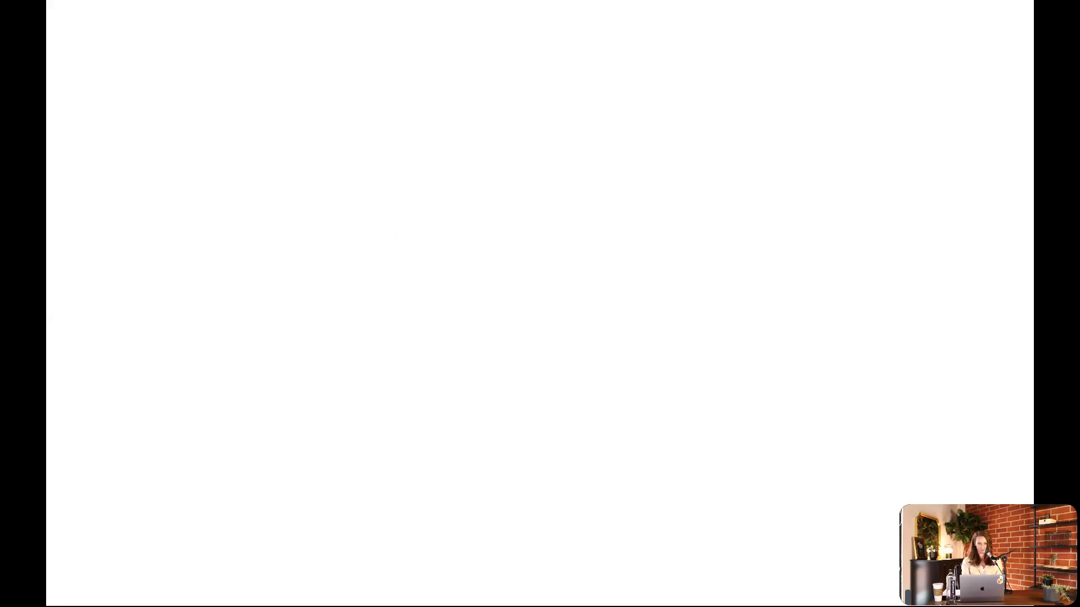
scroll(530, 403, down, 15)
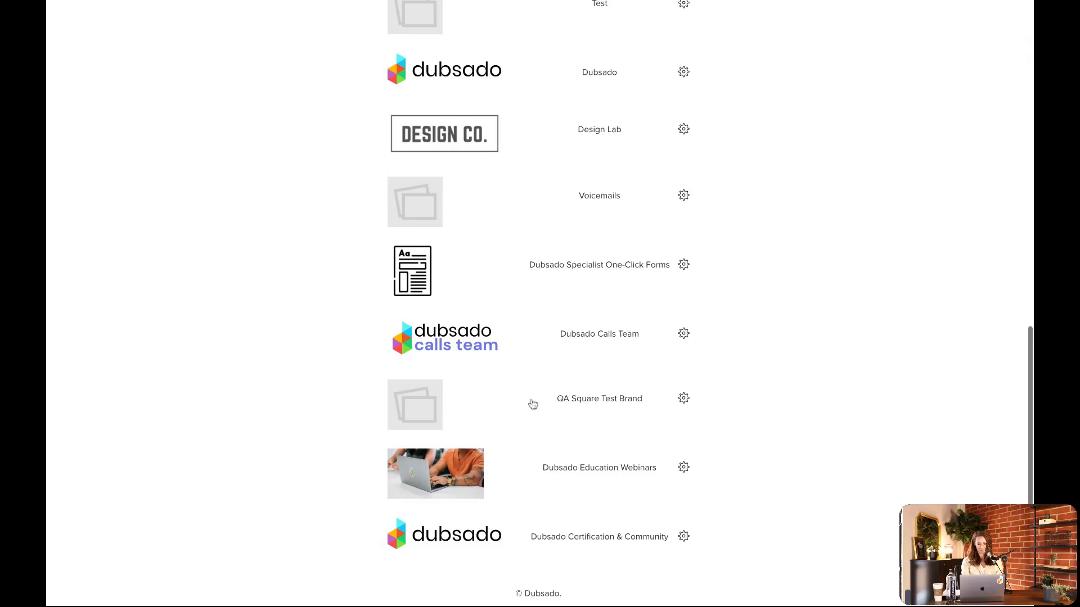
scroll(535, 384, up, 6)
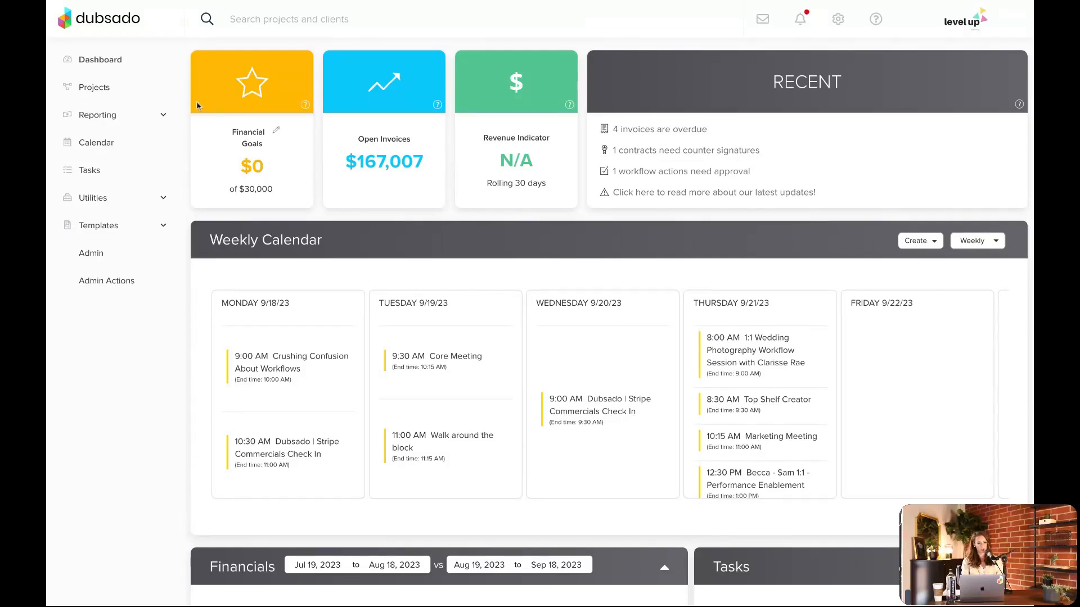
Open the client inquiry project with the Training job status and apply the 6 Month Coaching workflow to it
click(94, 88)
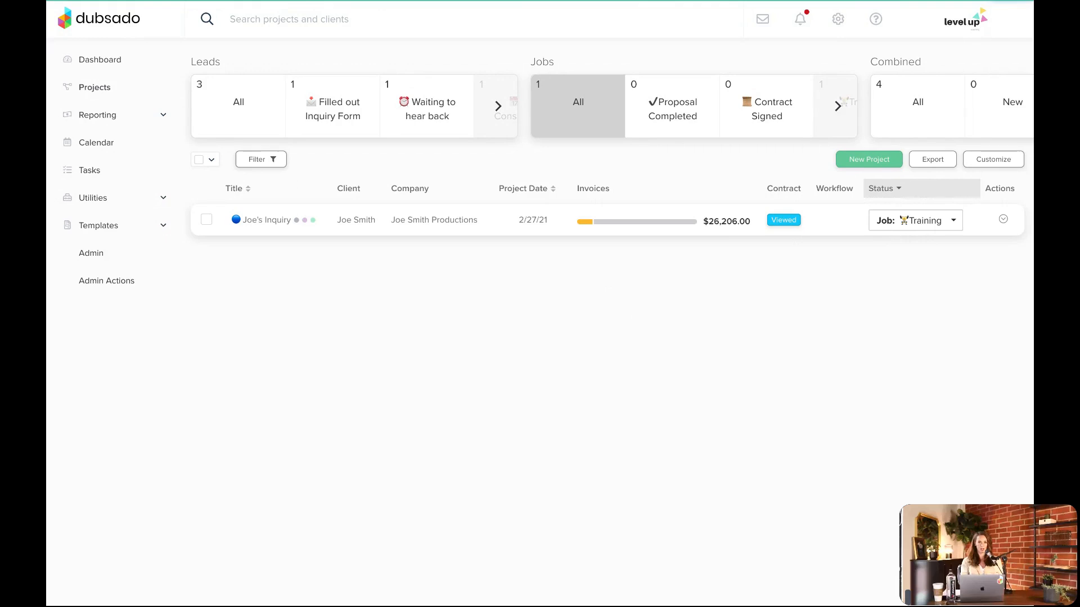
click(449, 225)
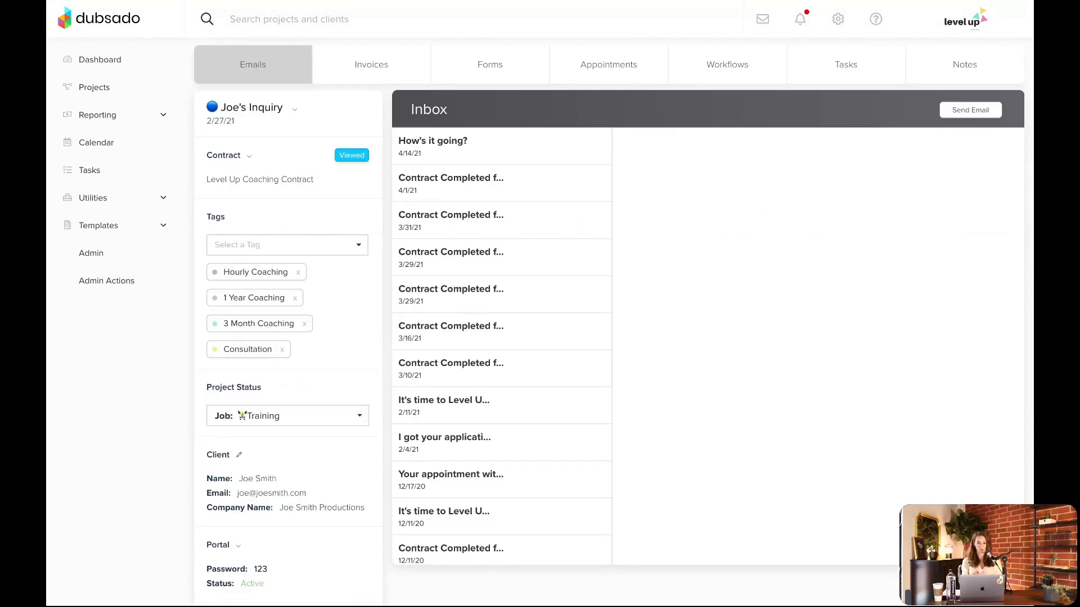
click(739, 67)
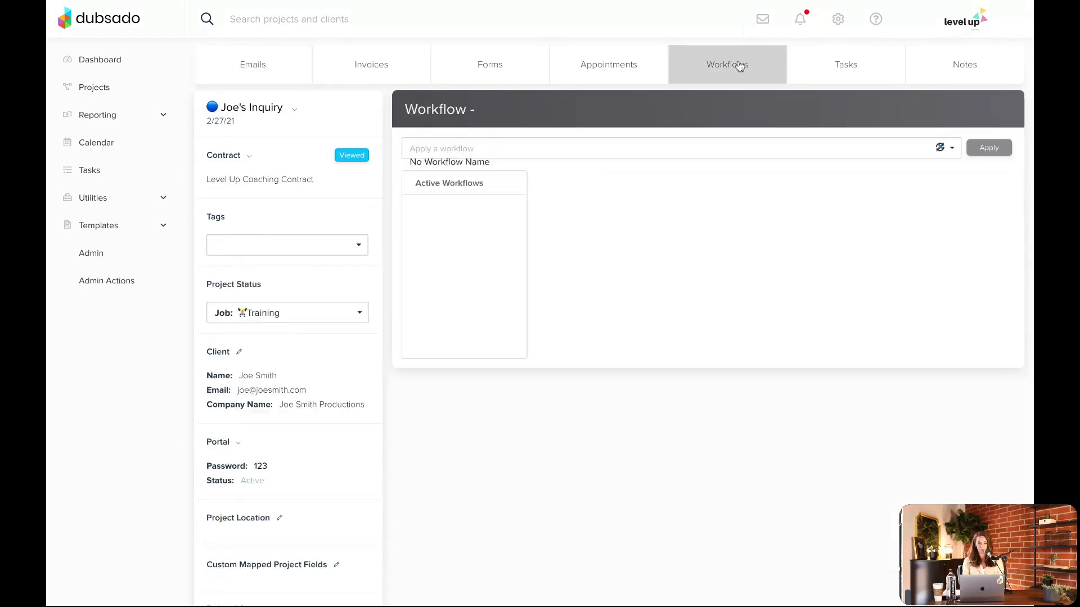
click(536, 155)
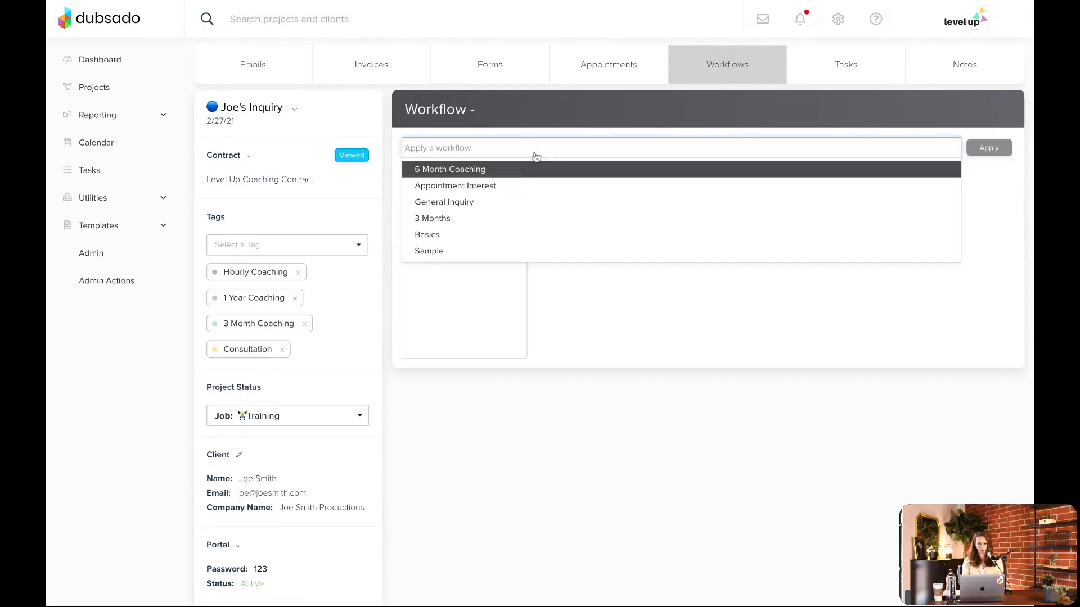
click(510, 174)
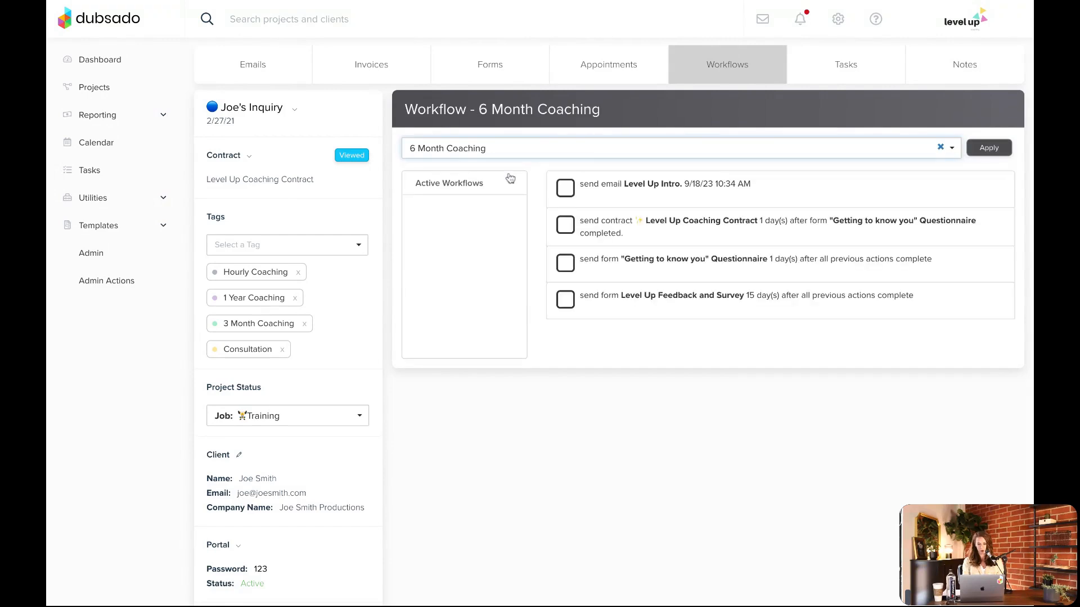
click(994, 151)
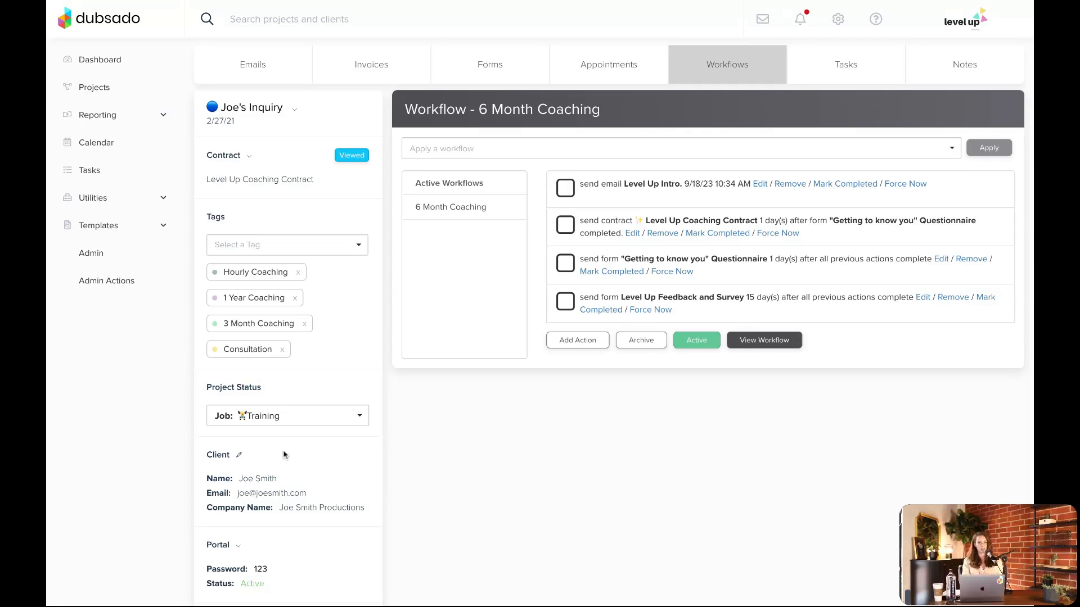
Open the lead capture form template "Waitlist Form for FB Ad Launch" and review its questions
click(145, 228)
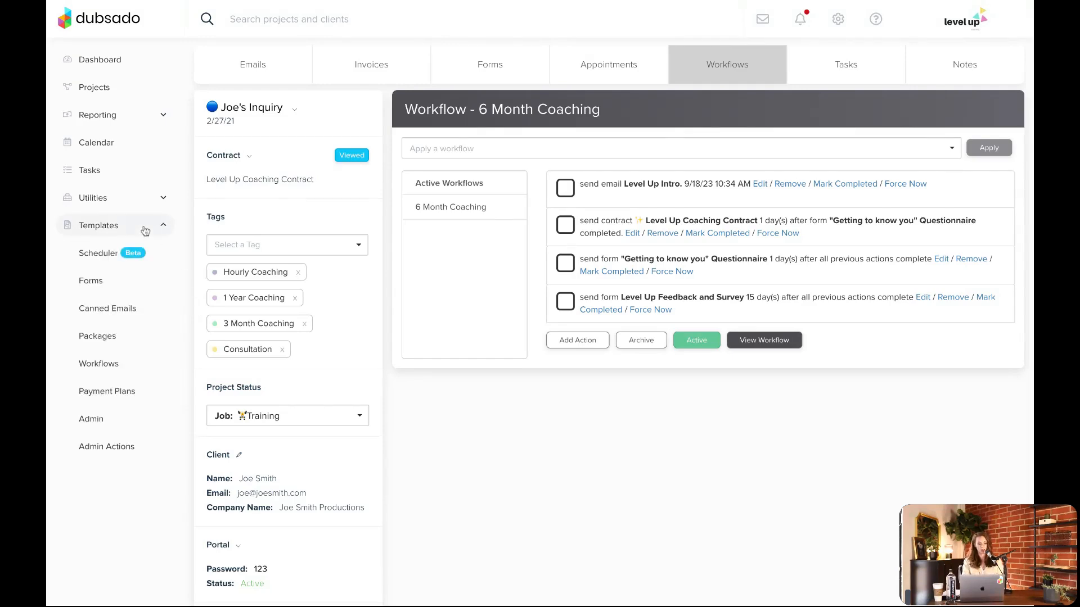
click(103, 288)
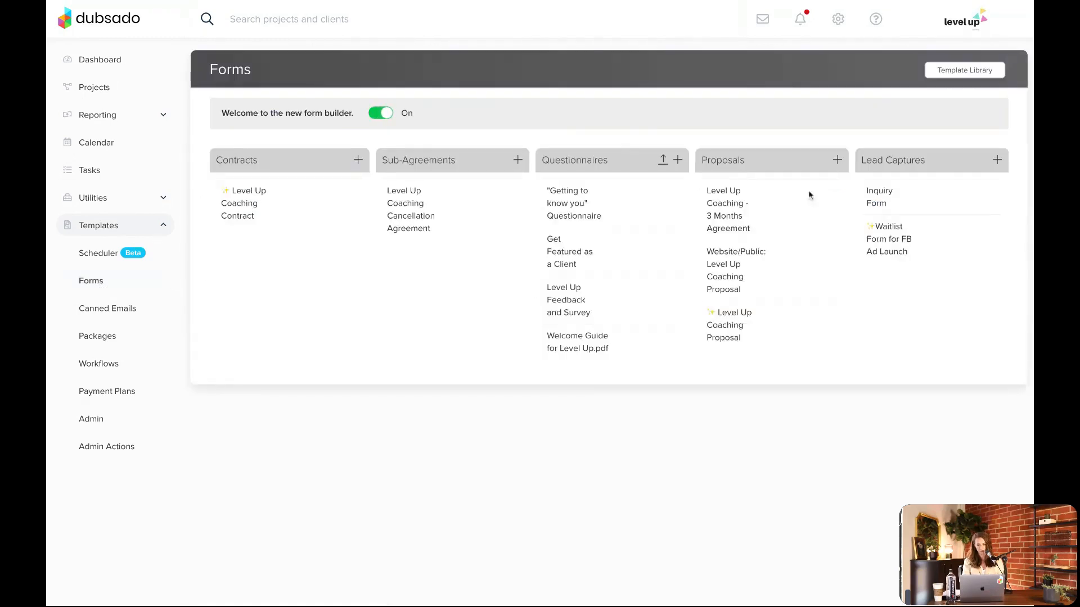
click(906, 241)
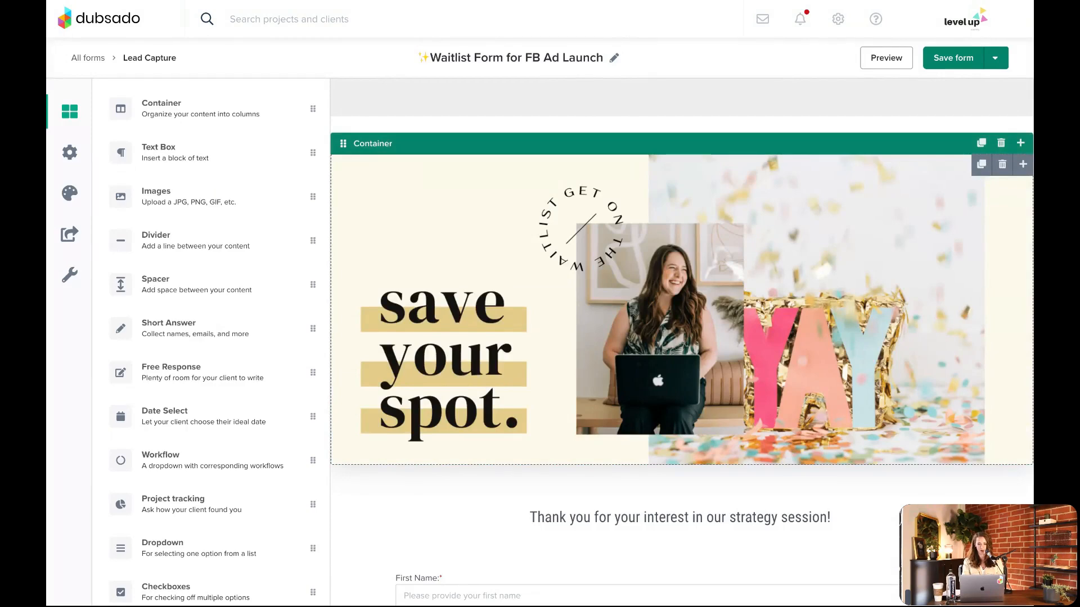
scroll(879, 118, down, 3)
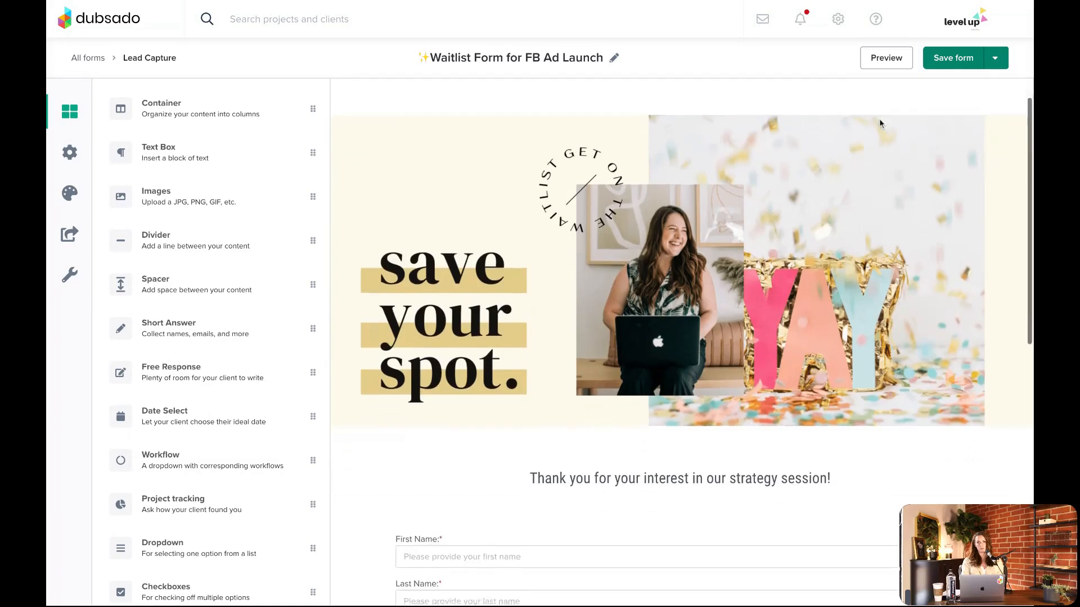
scroll(879, 119, down, 5)
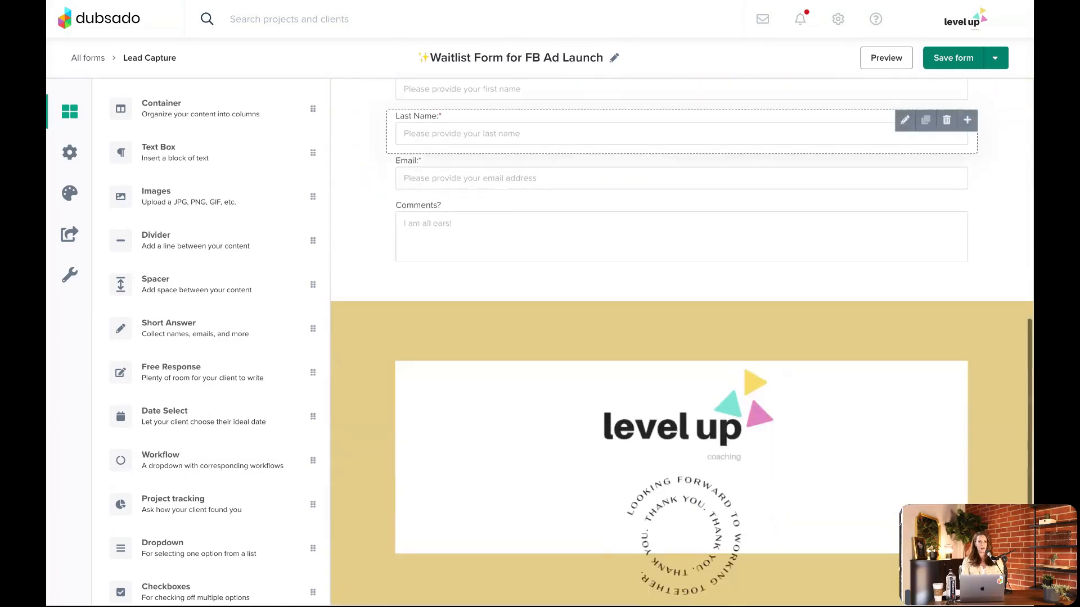
scroll(879, 118, up, 1)
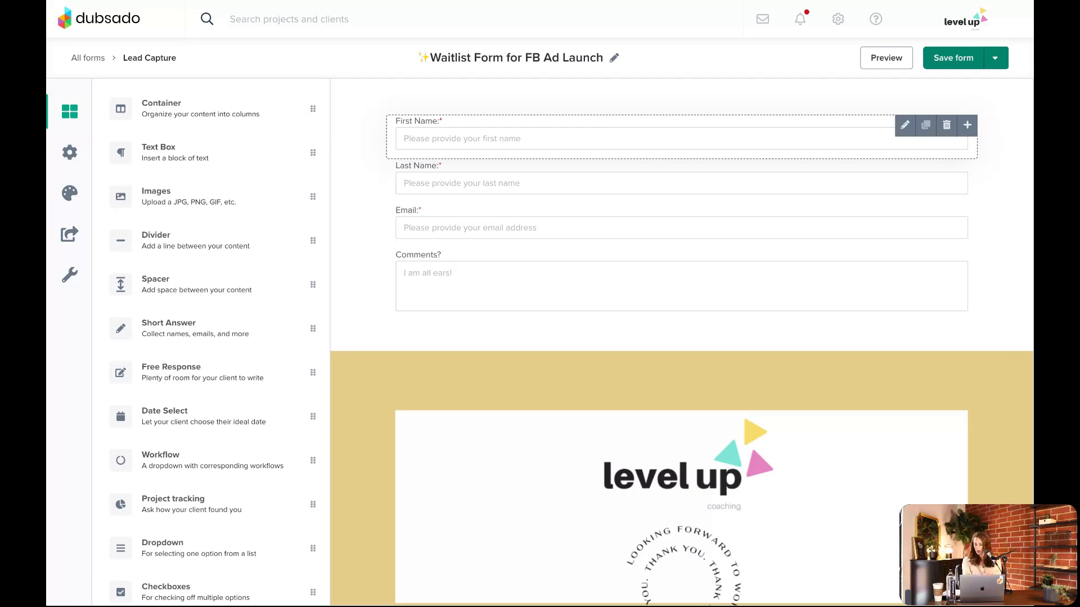
Clear the default workflow in the waitlist form's lead capture settings
click(69, 155)
scroll(234, 140, down, 1)
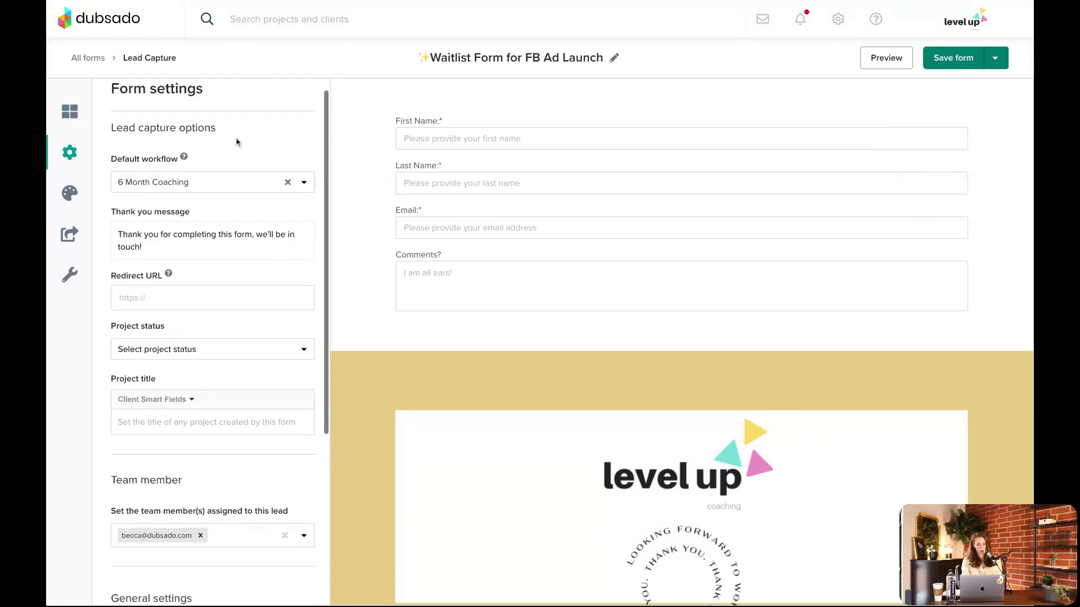
click(287, 180)
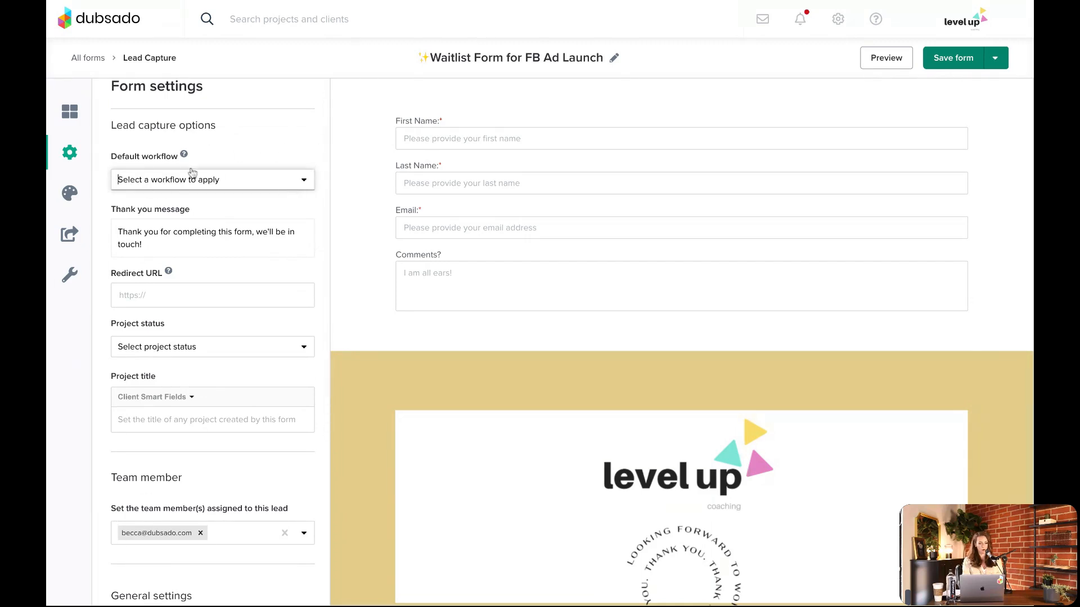
Try 6 Month Coaching as the form's default workflow and clear the selection again
click(150, 187)
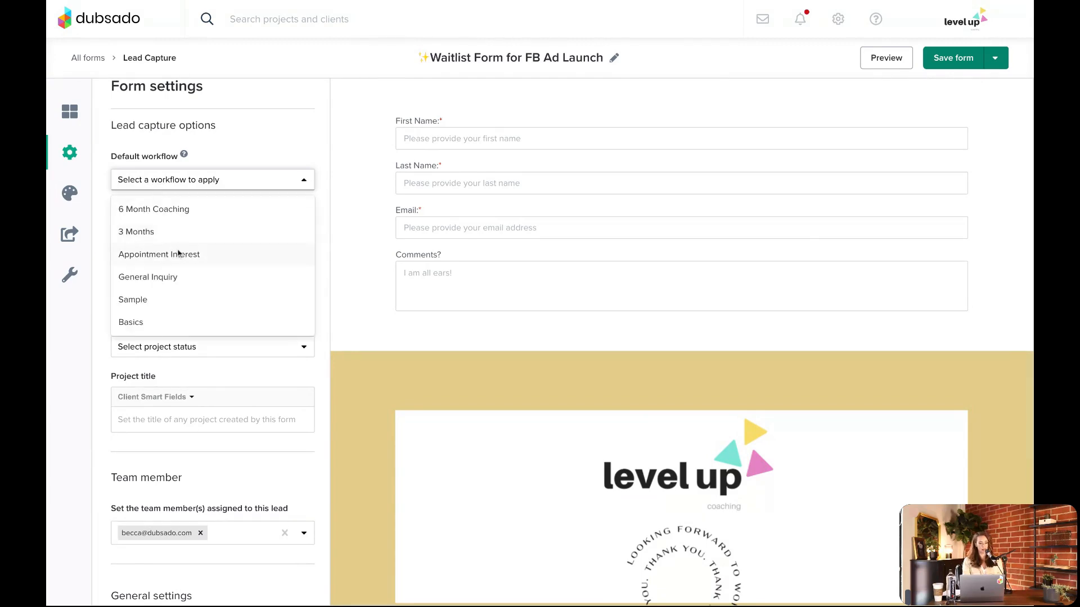
click(157, 211)
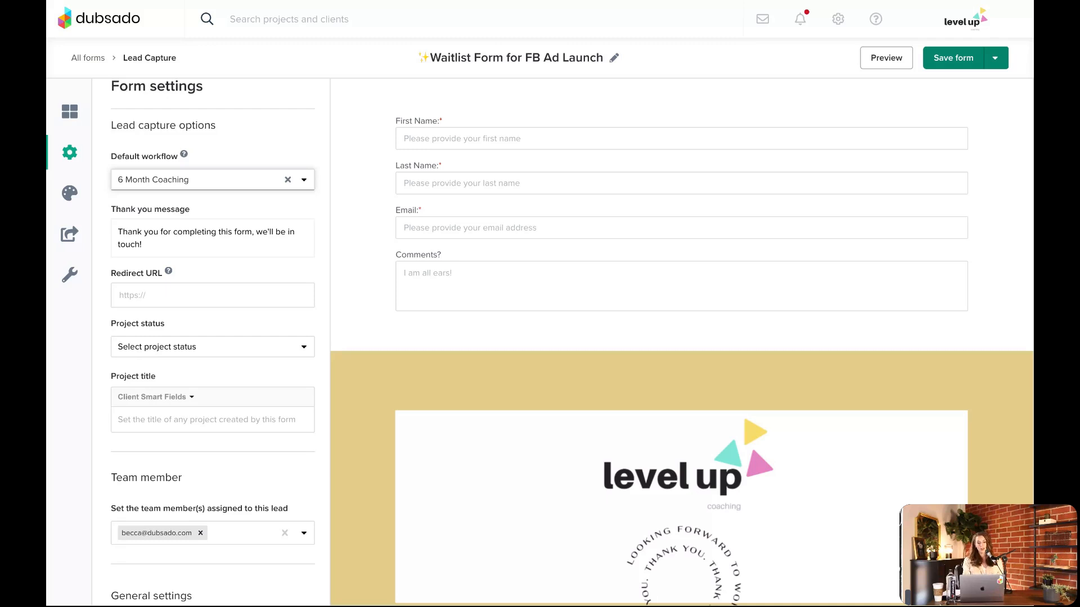
click(289, 181)
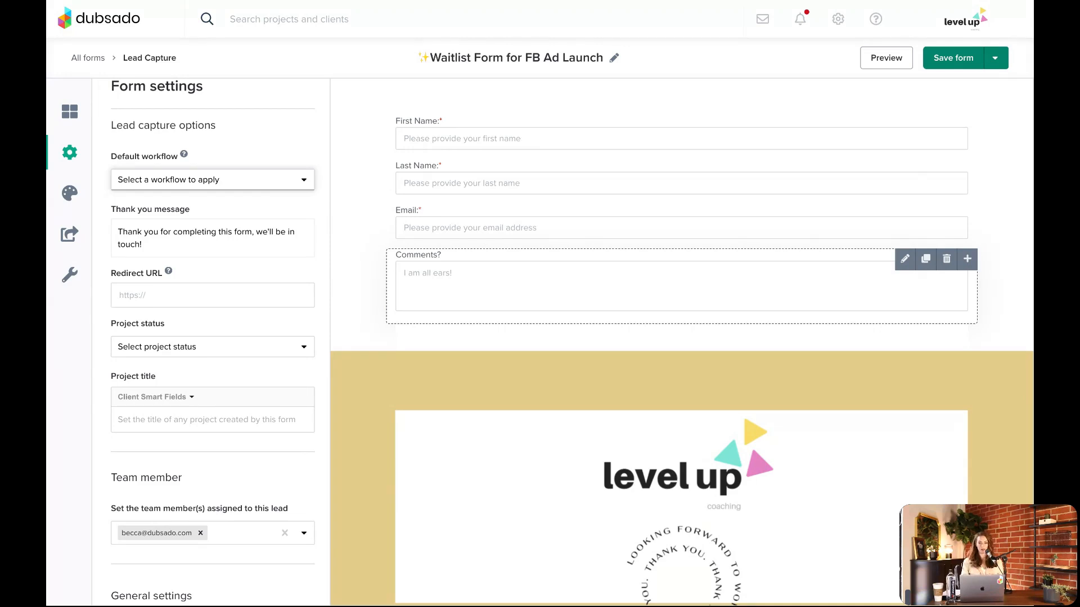
Add a Workflow dropdown question to the form between the Email and Comments fields
click(70, 111)
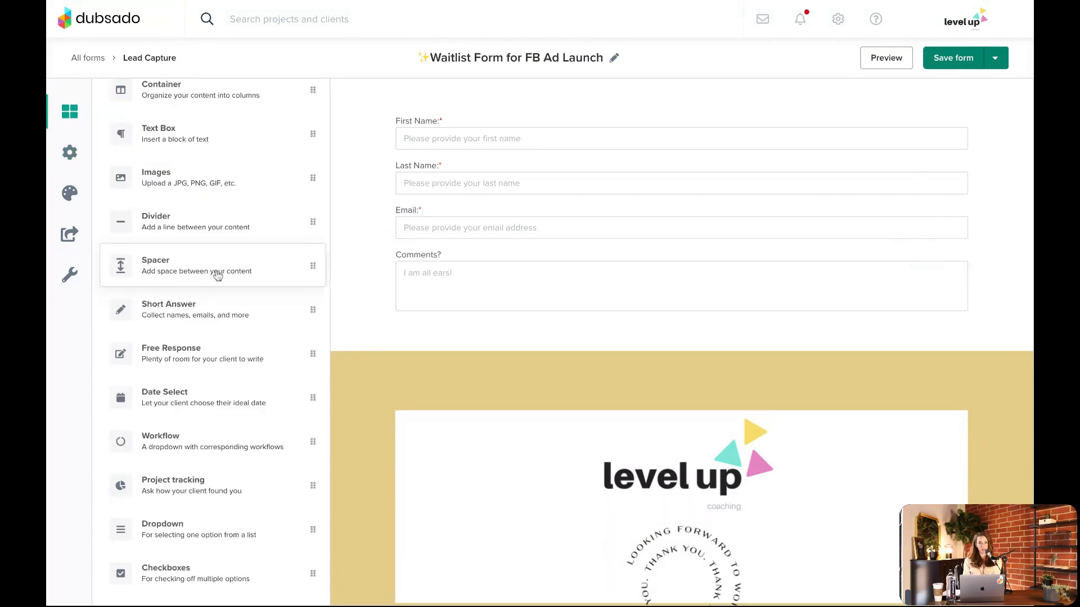
scroll(211, 298, down, 1)
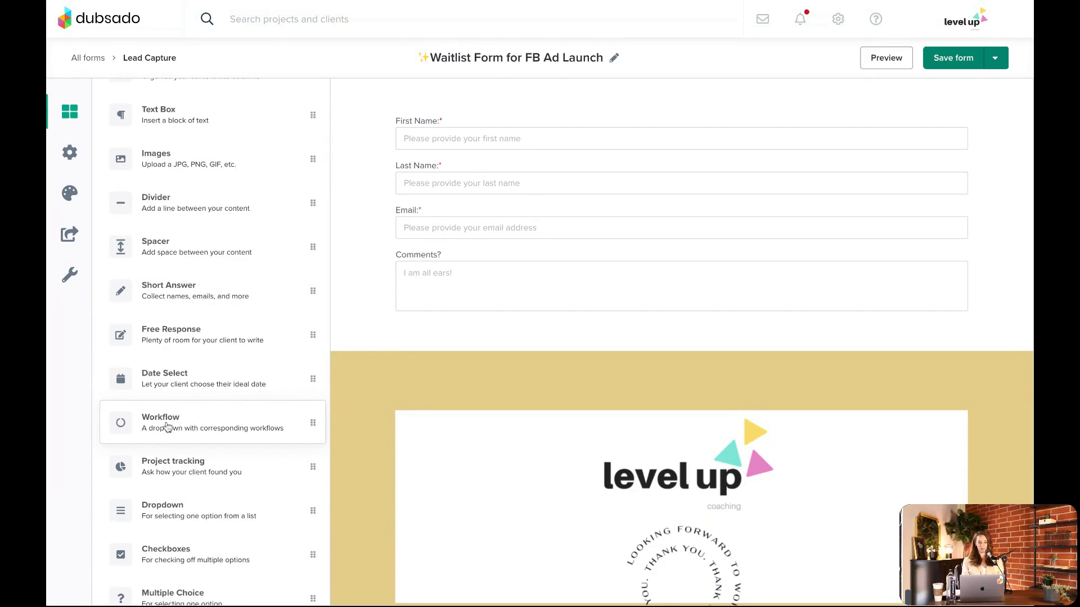
drag(167, 427, 563, 248)
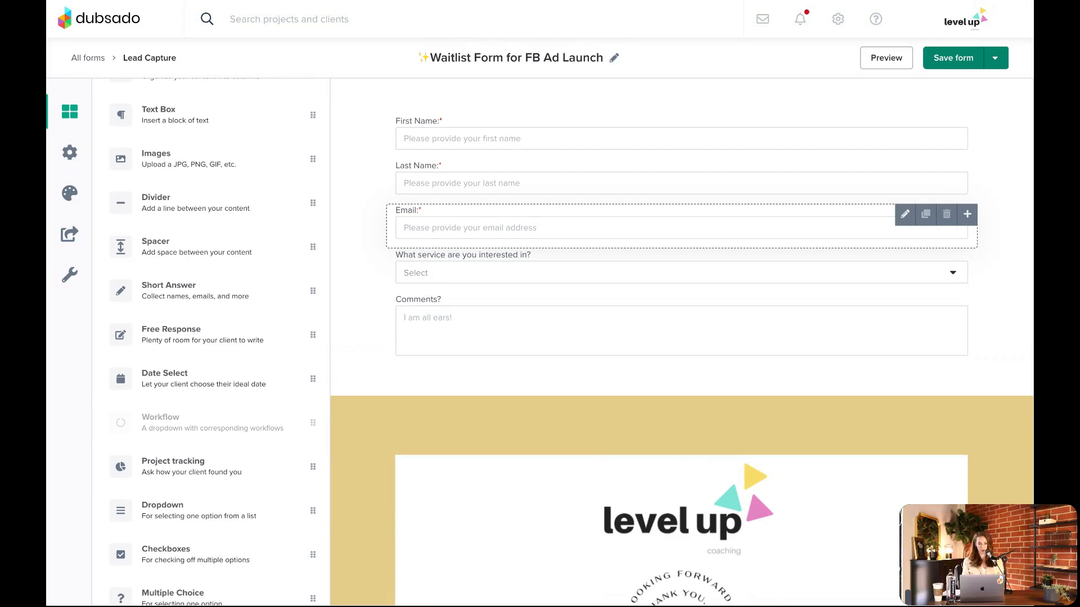
Rename the workflow question's Headshots option to "6 months" and assign it the 6 Month Coaching workflow
click(469, 263)
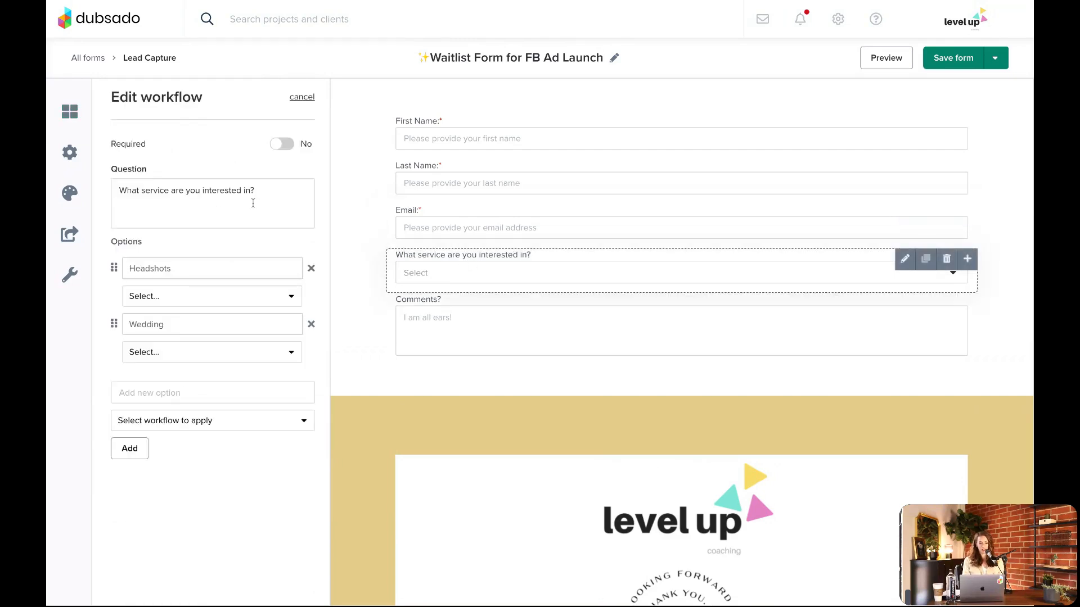
triple_click(201, 192)
click(221, 217)
double_click(190, 269)
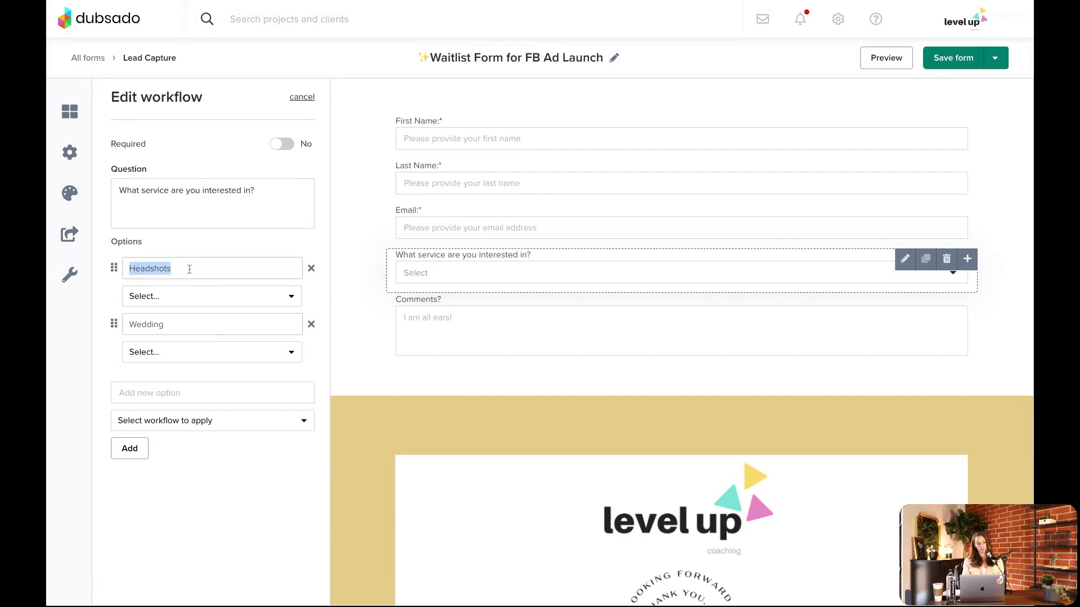
text(^)
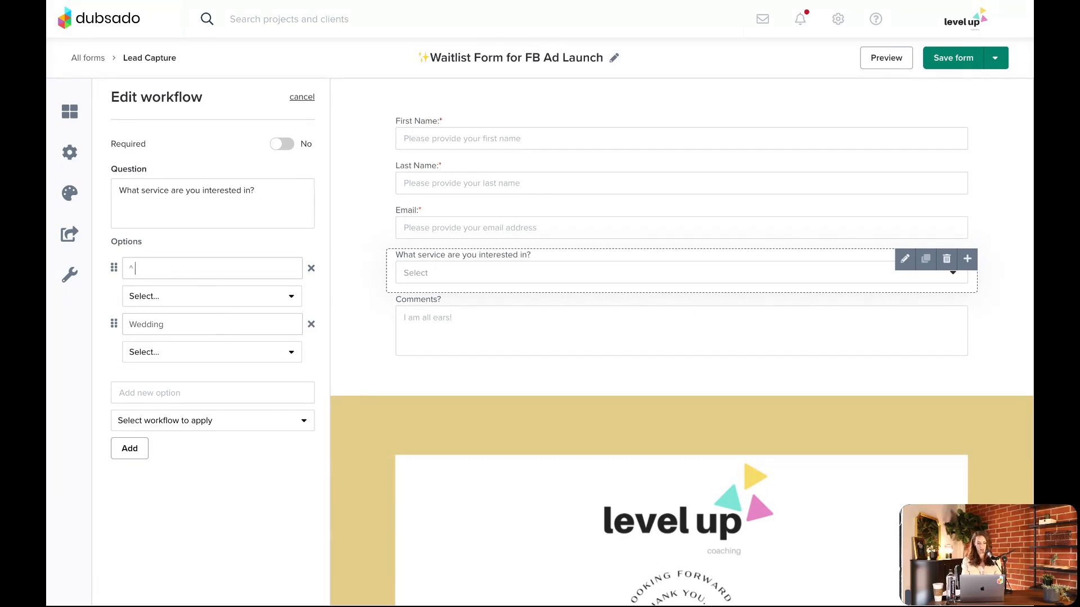
text(6 months)
click(177, 296)
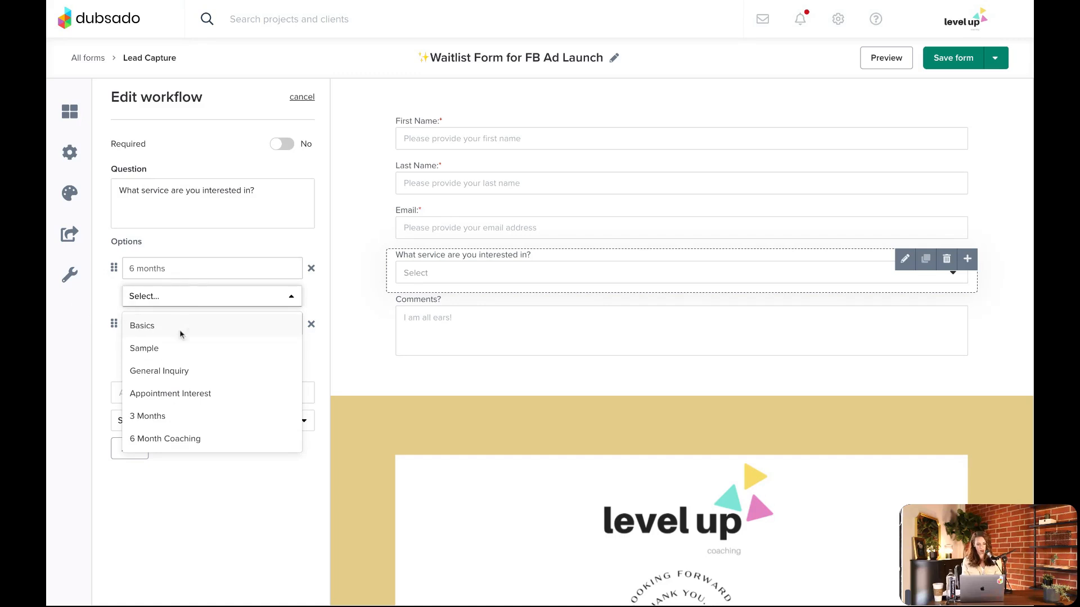
click(161, 438)
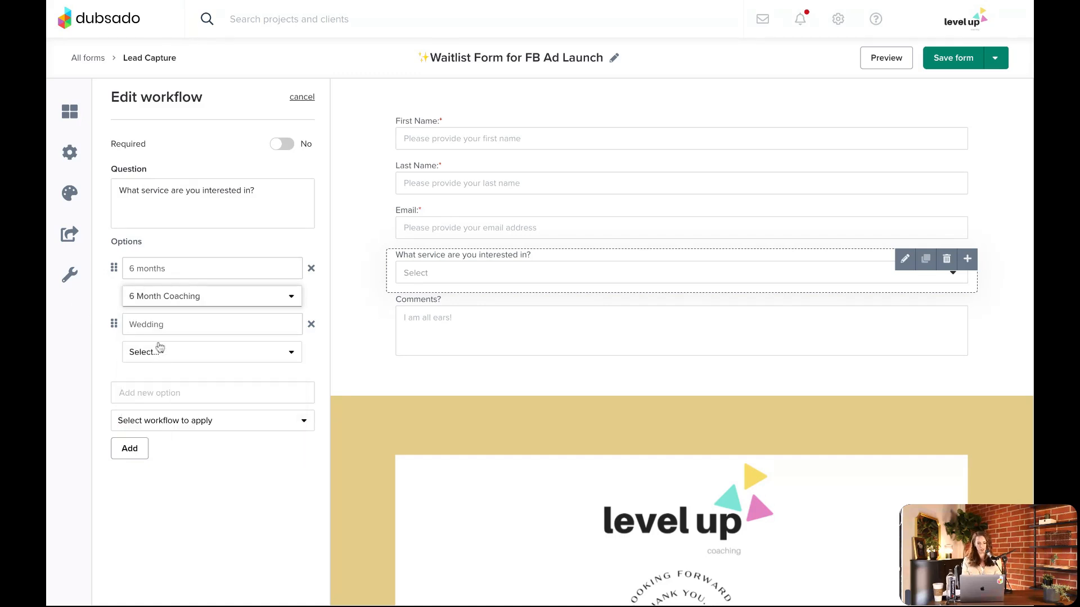
Rename the Wedding option to "3 months" and assign it the 3 Months workflow
double_click(155, 324)
text(3 months)
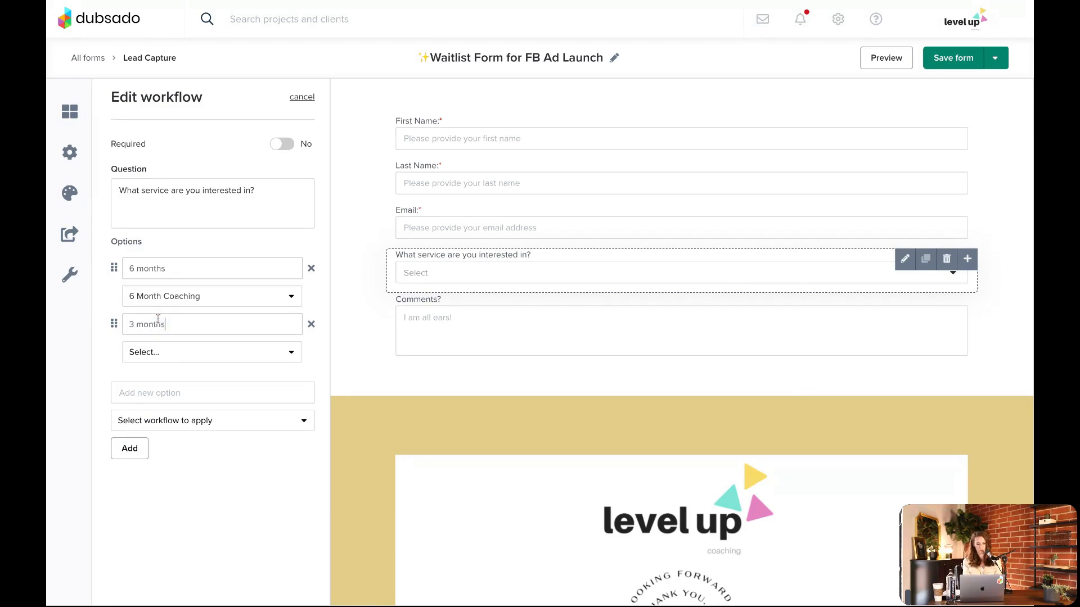
click(194, 357)
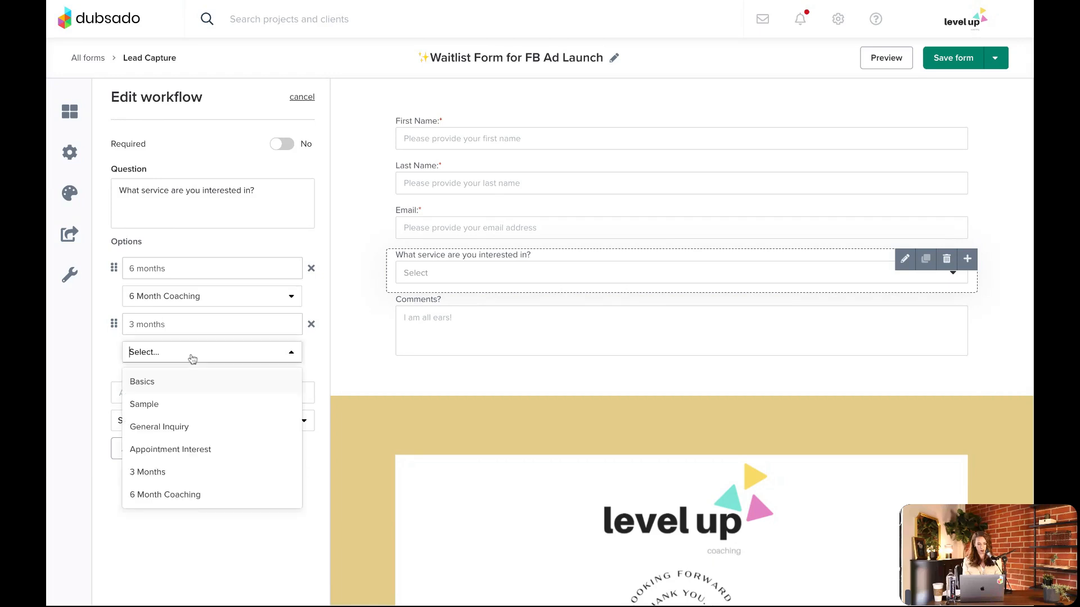
click(177, 472)
Add a new option "General question" to the workflow question, linked to the General Inquiry workflow
click(211, 399)
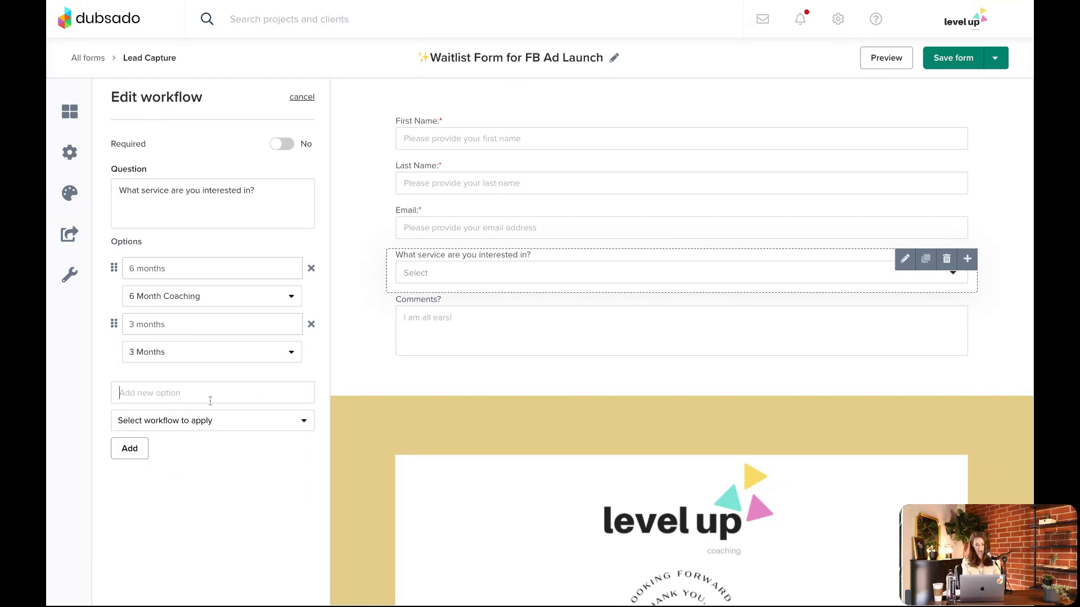
text(General quest)
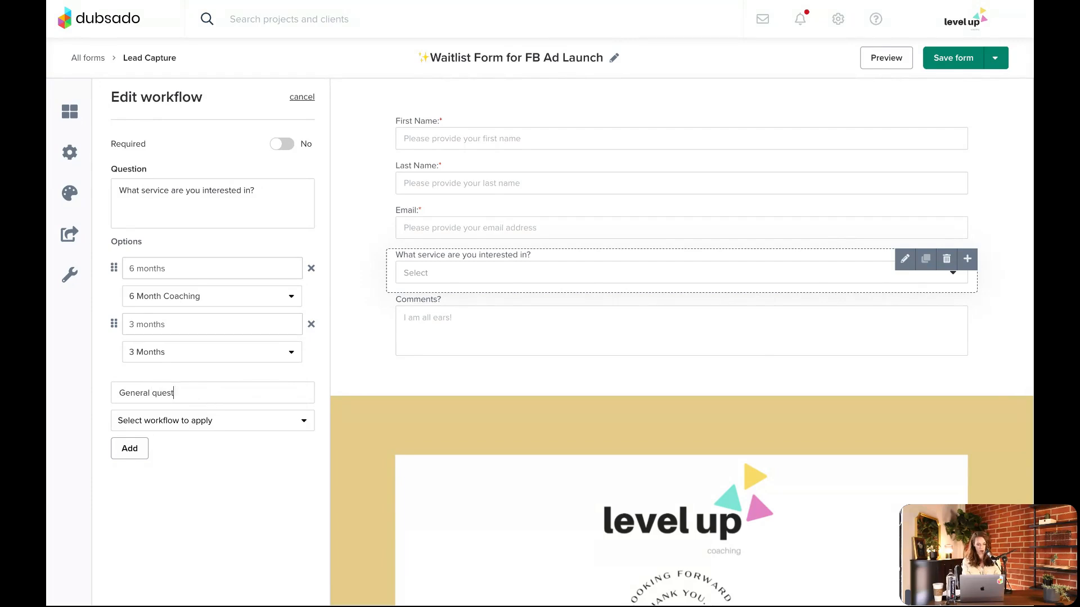
text(ion)
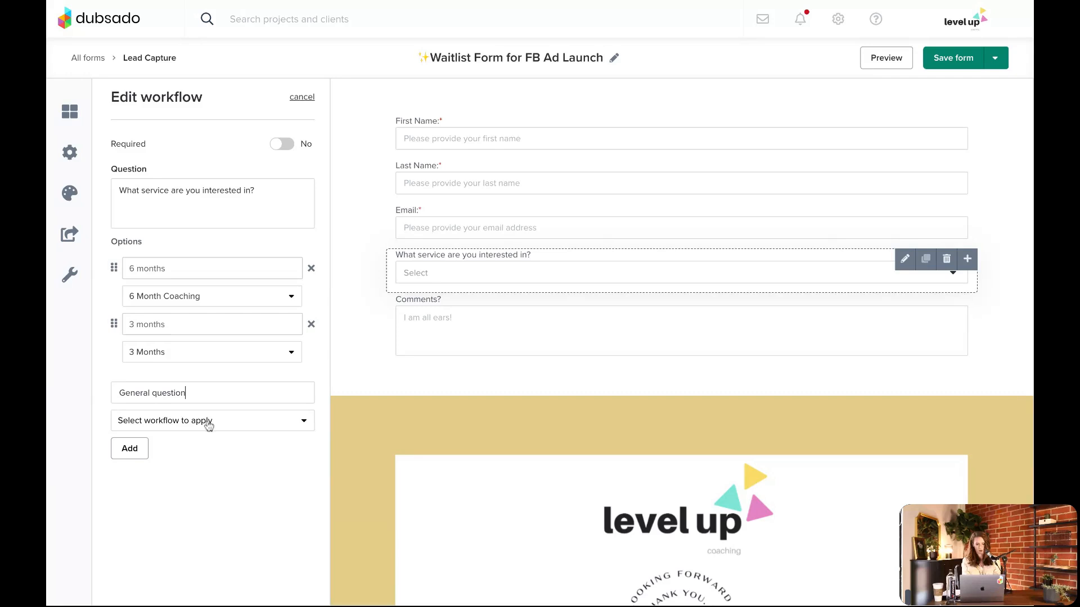
click(200, 420)
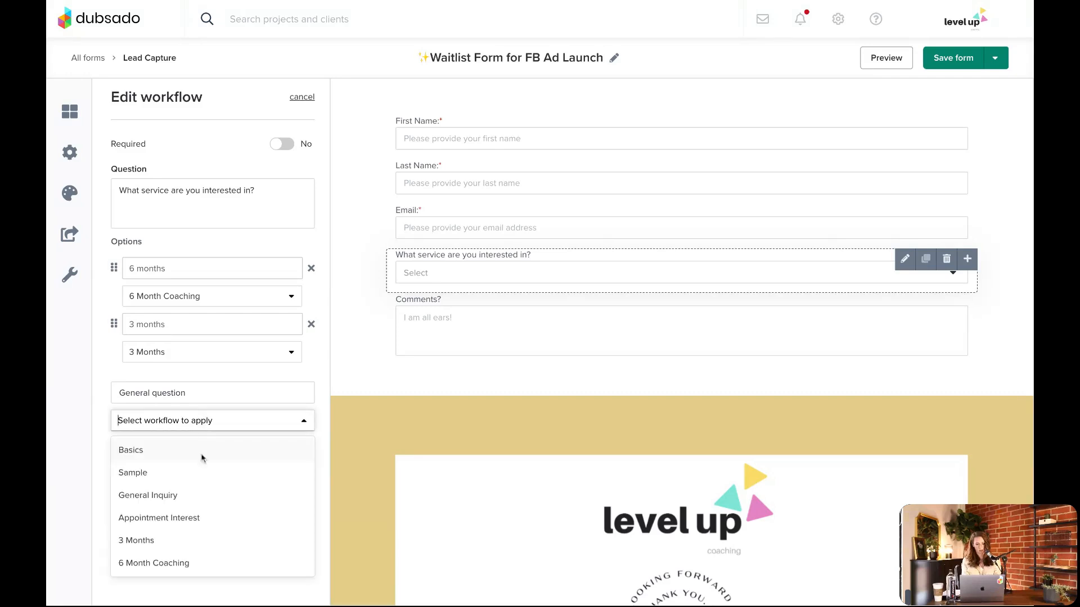
click(169, 501)
click(130, 449)
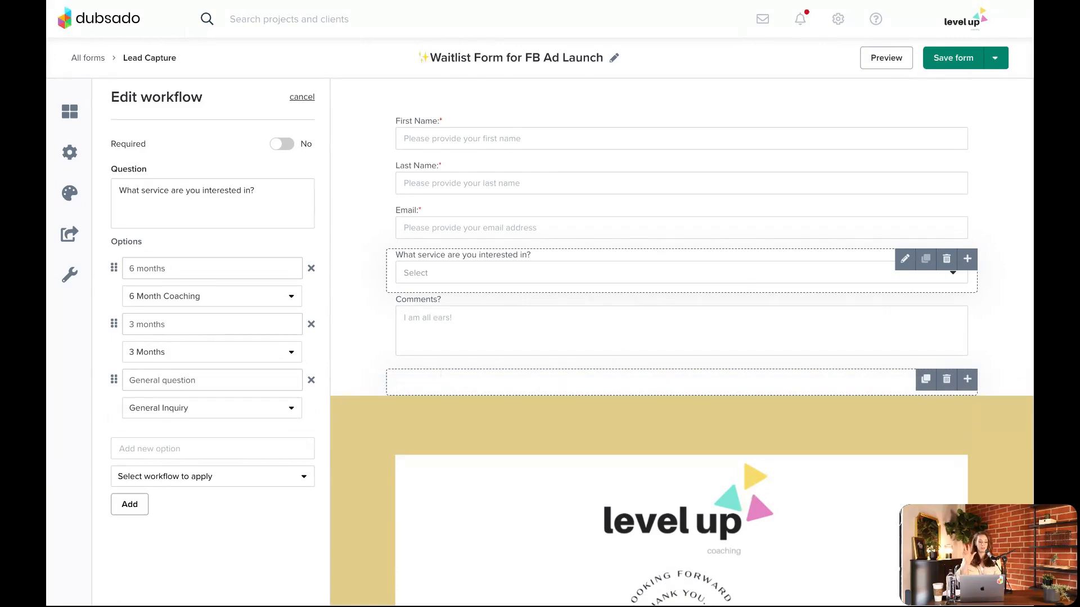
Check the workflows available for the "6 months" option, keep 6 Month Coaching, and save the lead capture form
click(234, 303)
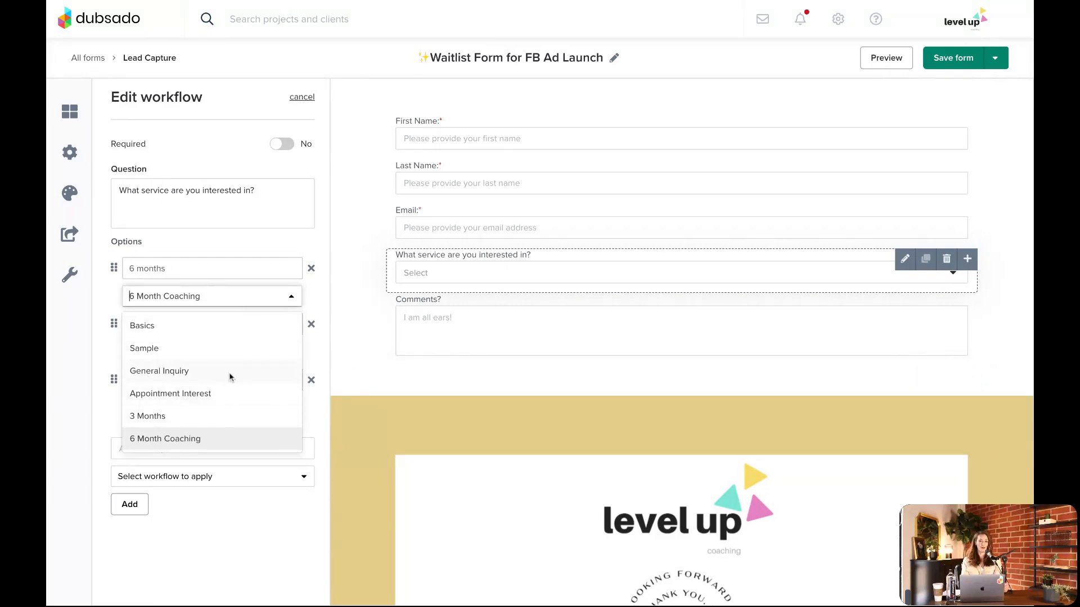
click(332, 254)
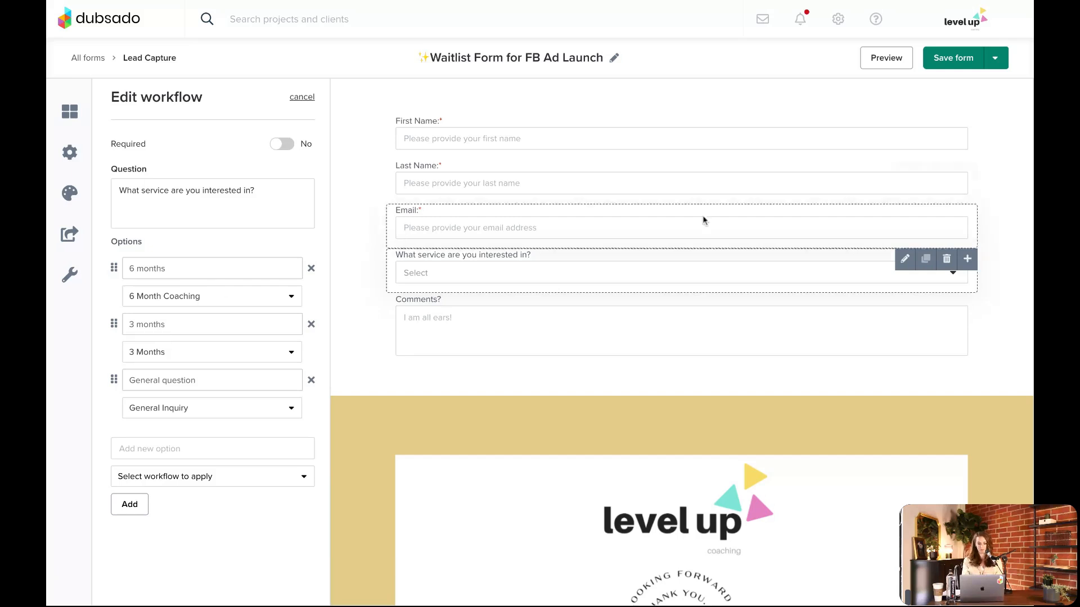
click(954, 58)
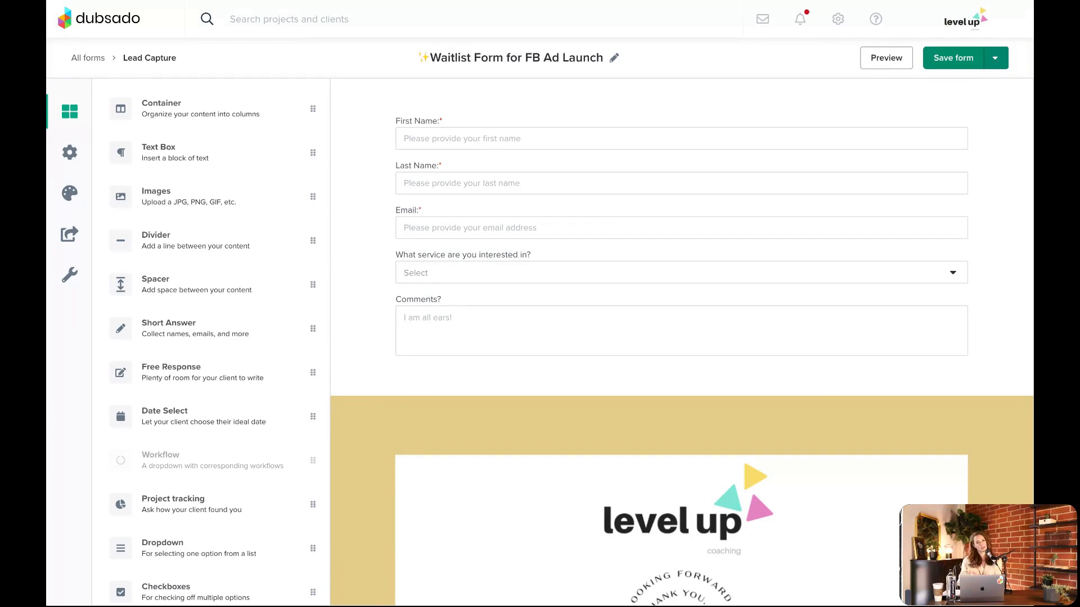
mouse_move(659, 213)
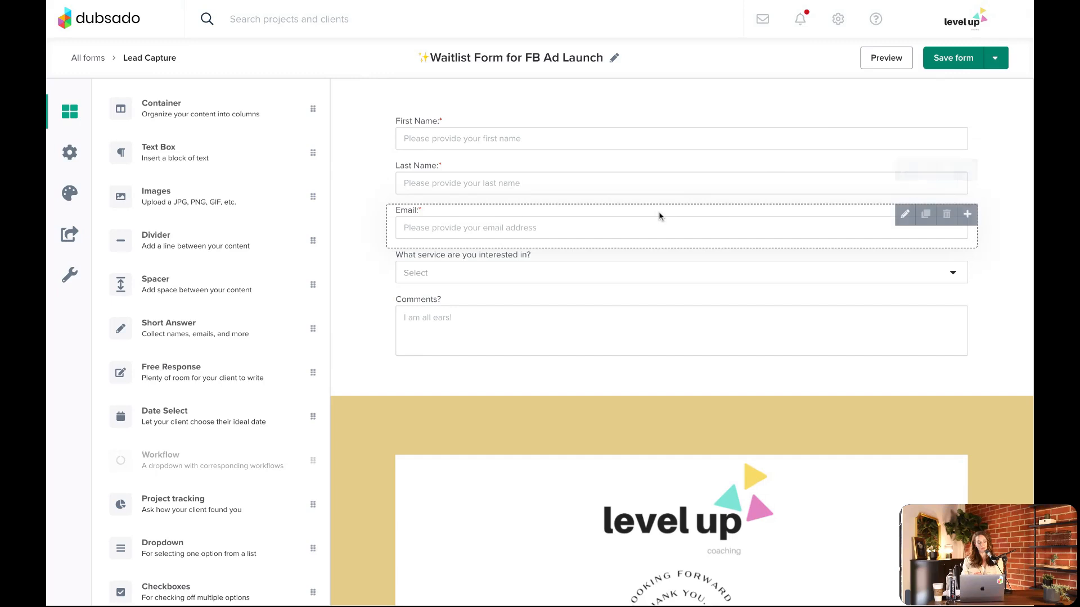
Open the starred Level Up Coaching Proposal from the forms list and go to the public proposal options in its form settings
click(85, 59)
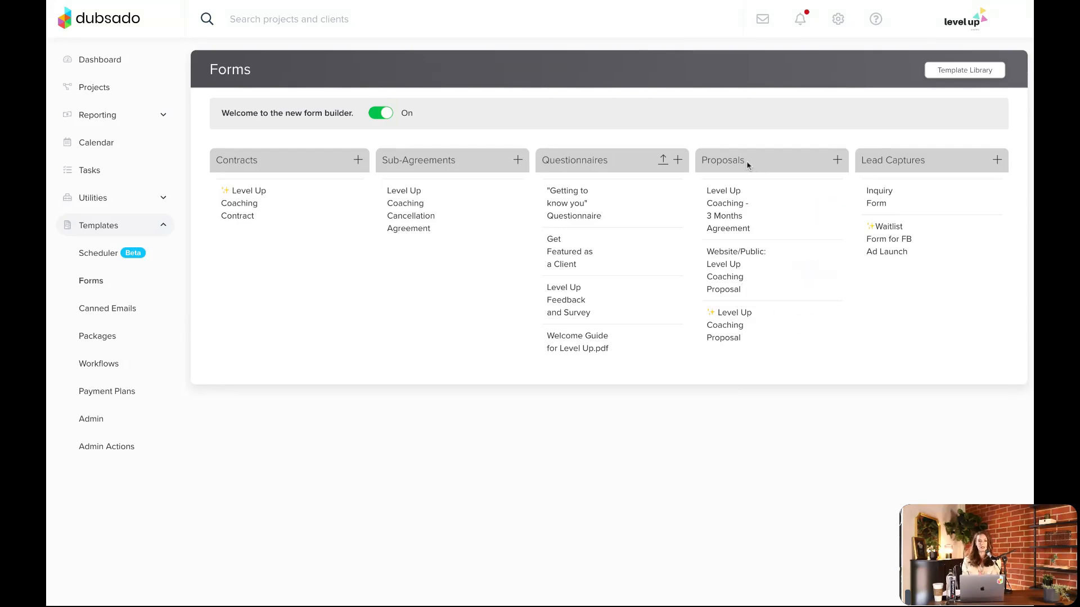
click(726, 326)
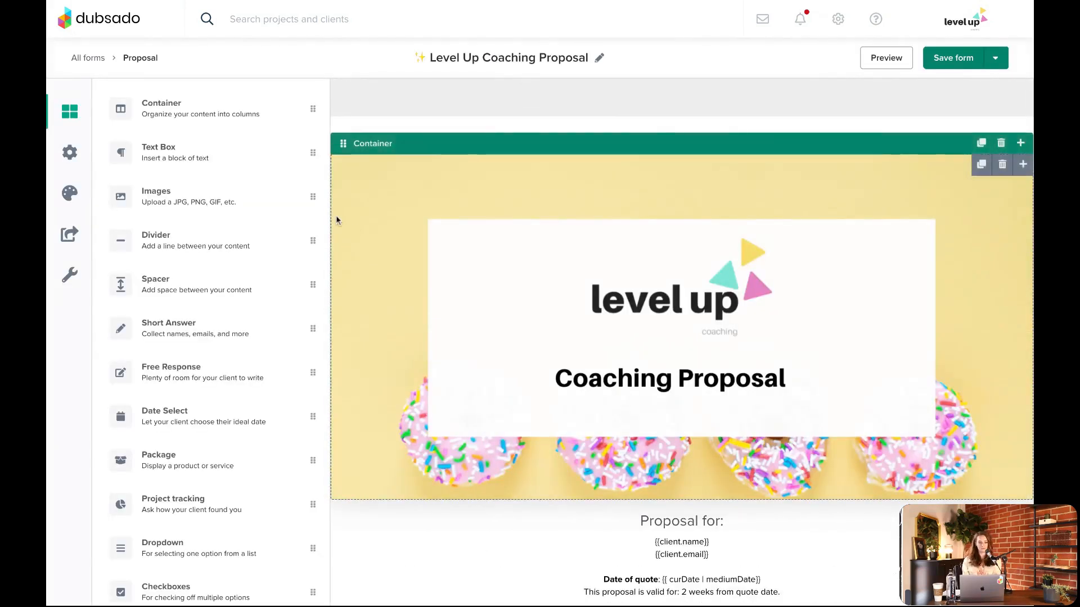
click(70, 152)
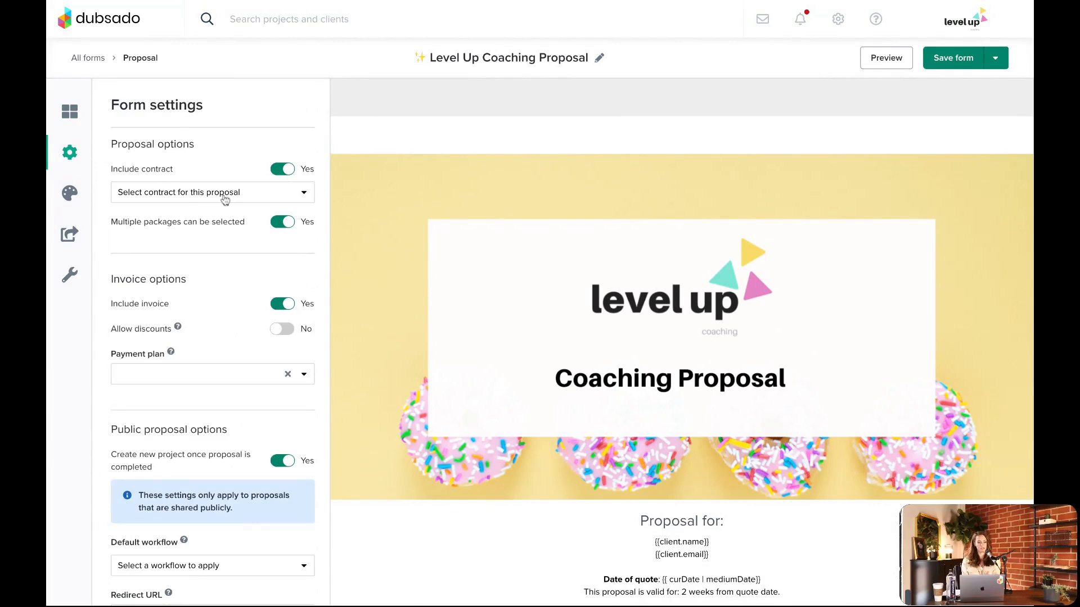
scroll(243, 185, down, 2)
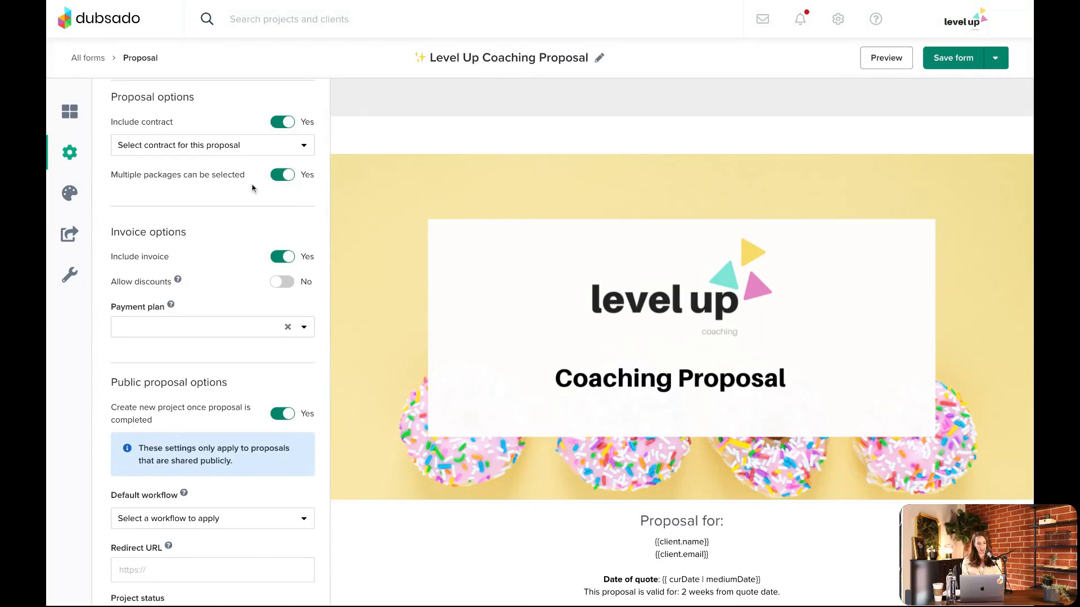
scroll(252, 189, down, 1)
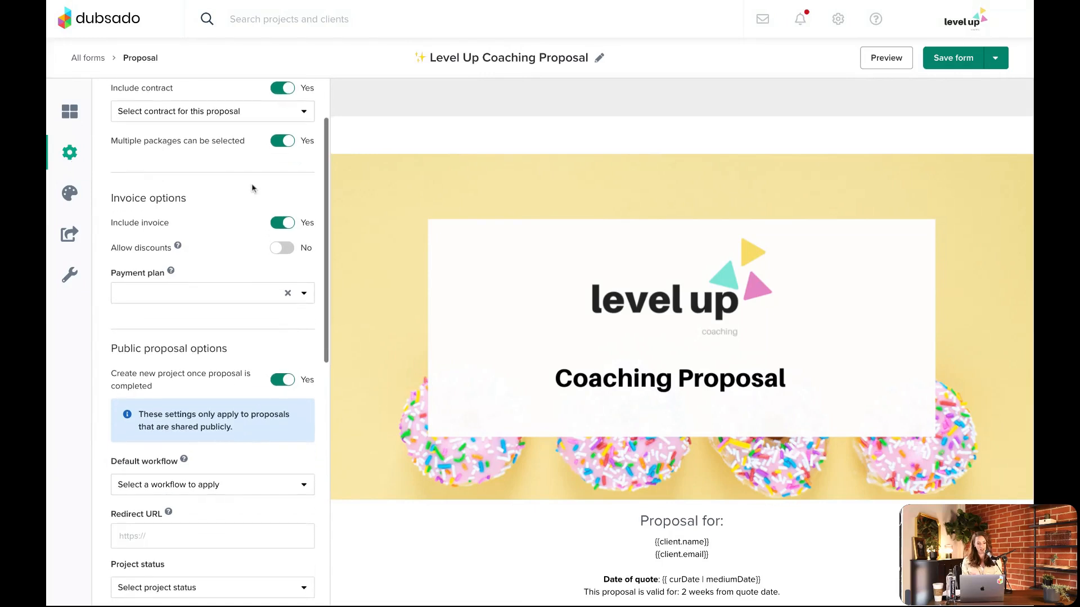
Switch creating a new project upon proposal completion off and back on to compare the resulting public proposal options
click(286, 381)
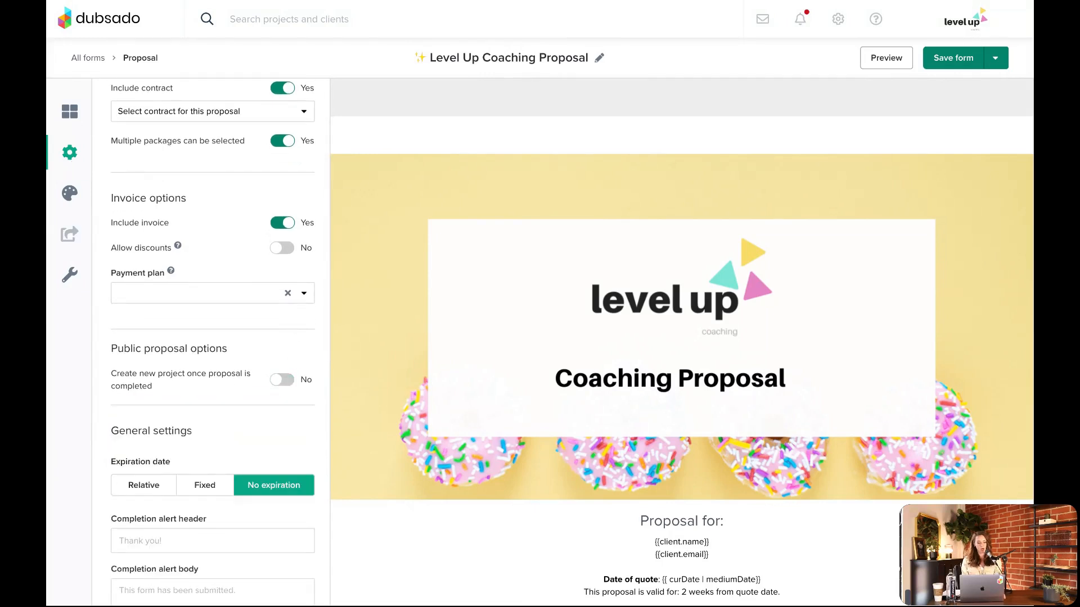
drag(112, 373, 196, 374)
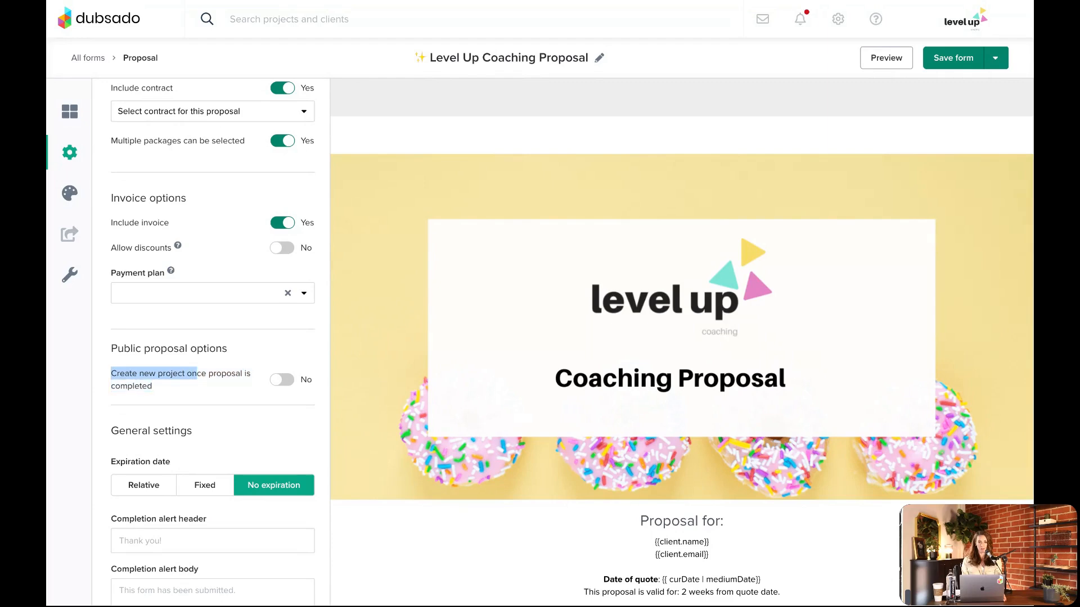
click(197, 373)
click(279, 381)
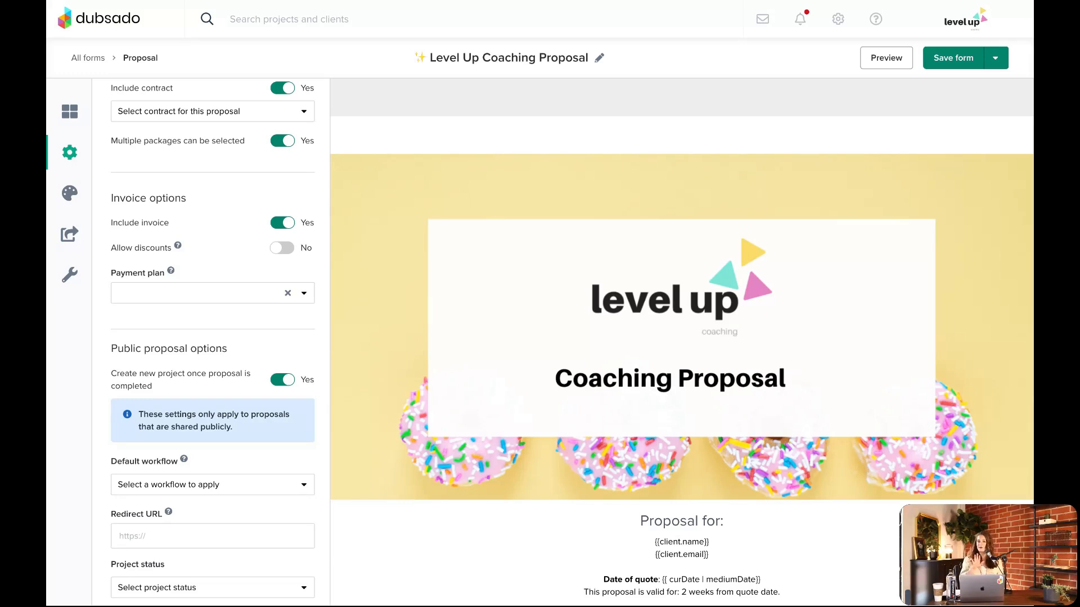
click(283, 381)
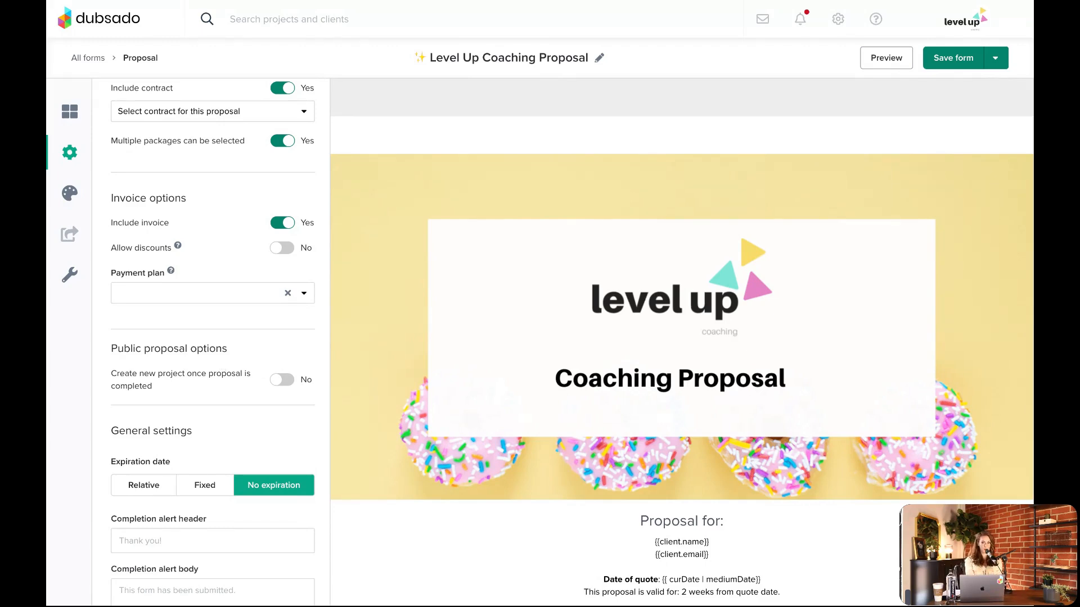
click(301, 383)
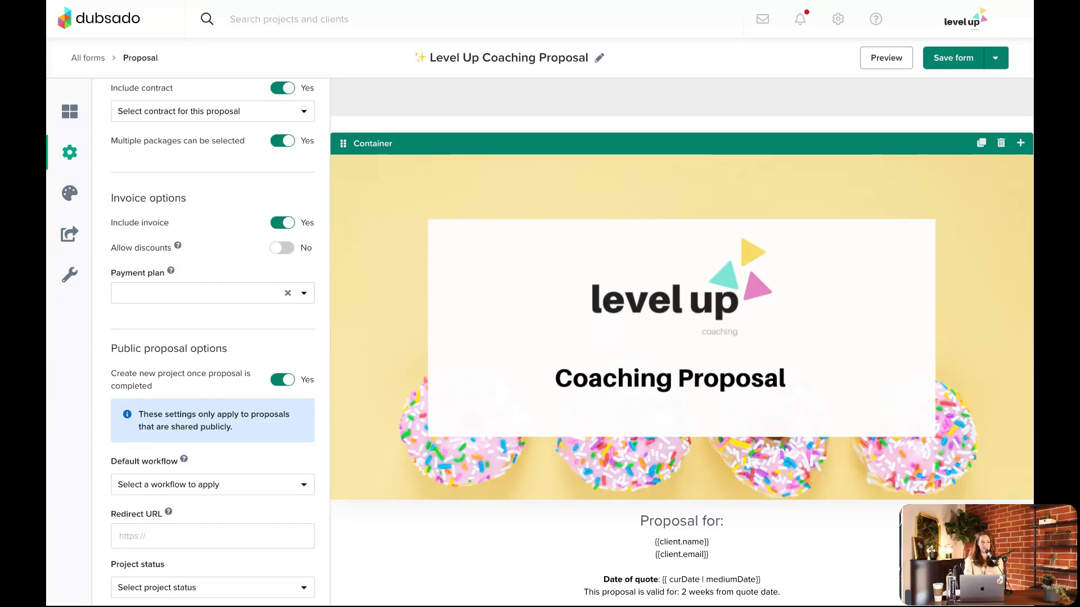
Copy the proposal's embed code from its public sharing options
click(76, 246)
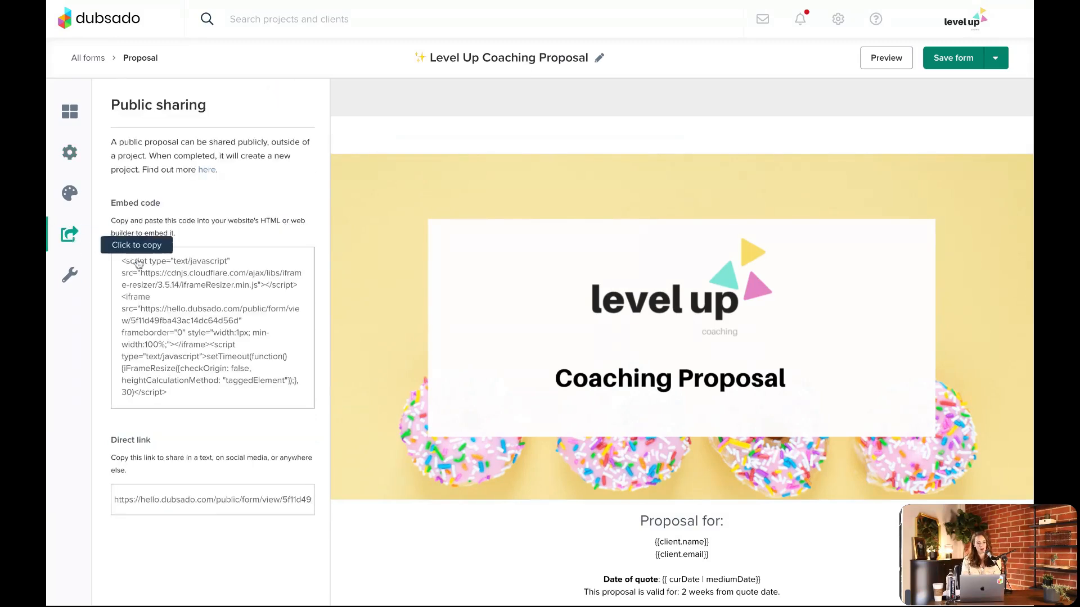
click(172, 293)
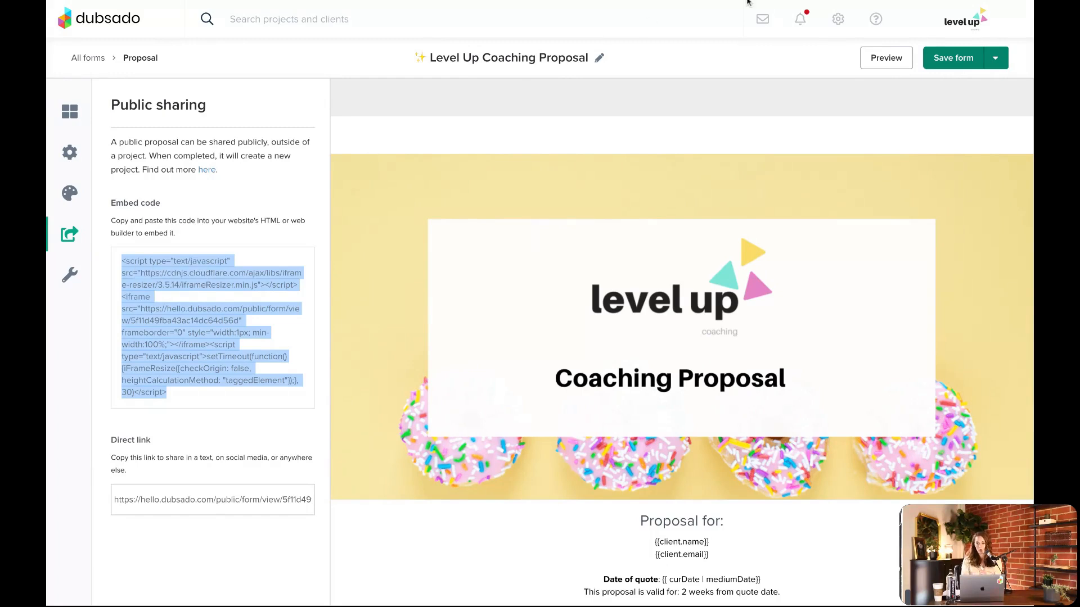
Set the public proposal's default workflow to Appointment Interest in the form settings
click(74, 159)
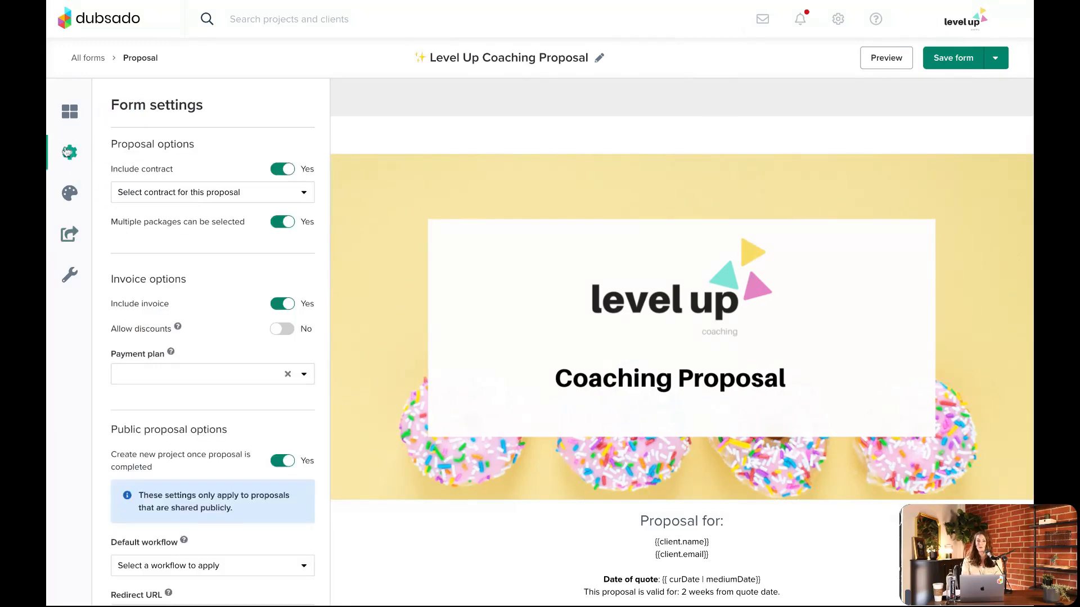
scroll(222, 301, down, 3)
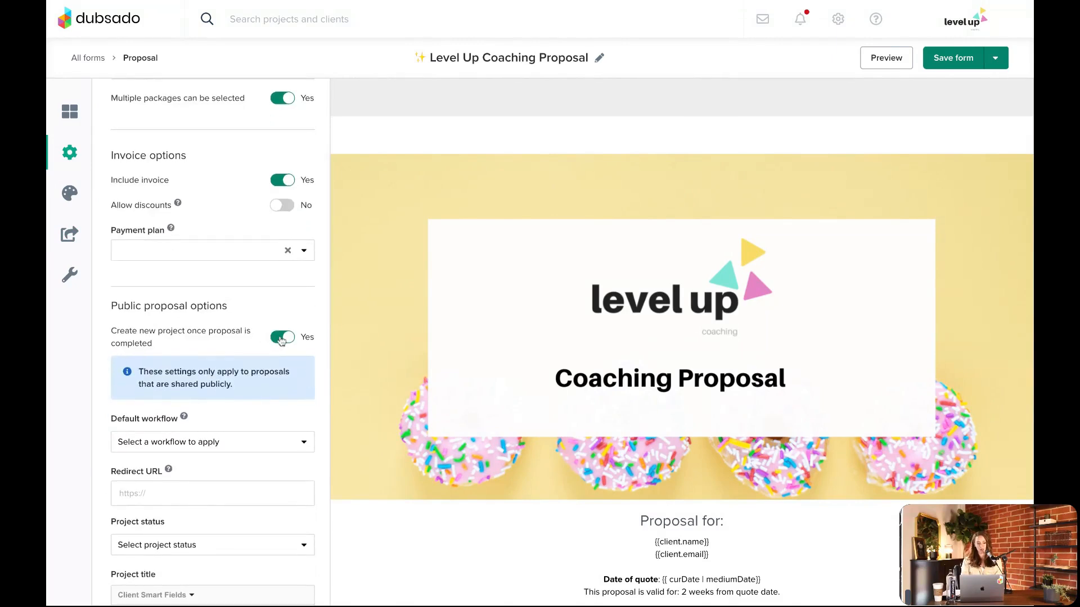
scroll(281, 341, down, 3)
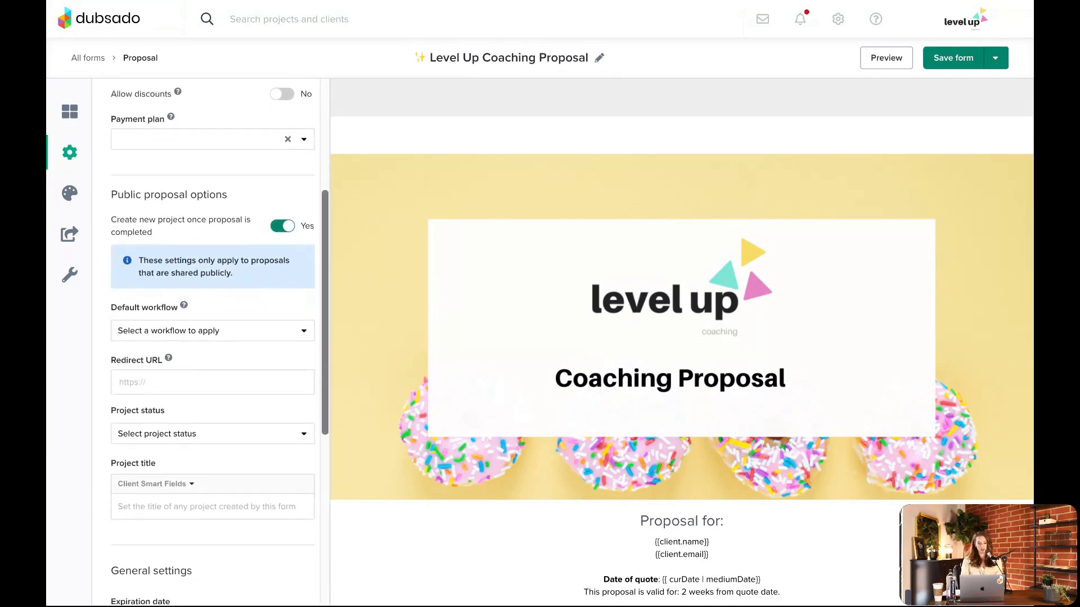
click(236, 338)
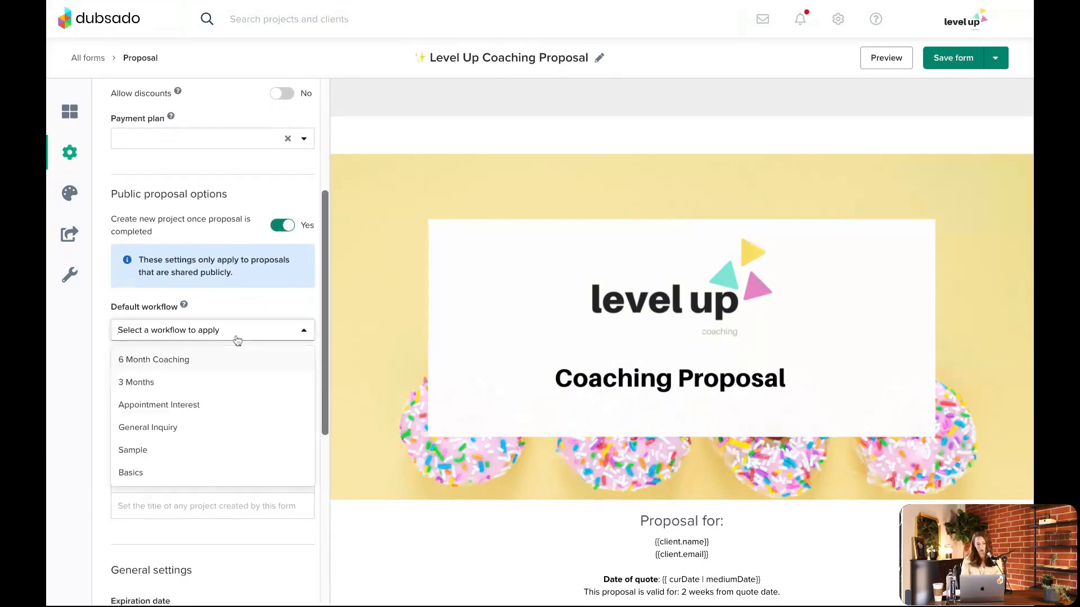
click(210, 410)
Look through the proposal's packages, add-ons and next steps, and examine the available project statuses without choosing one
scroll(697, 329, down, 15)
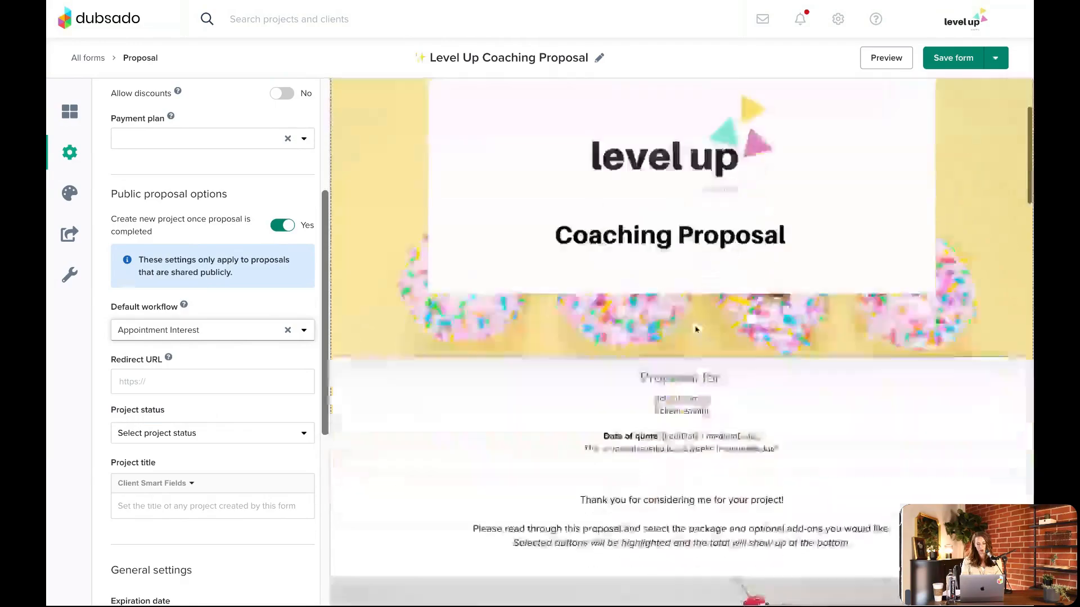
scroll(697, 329, down, 15)
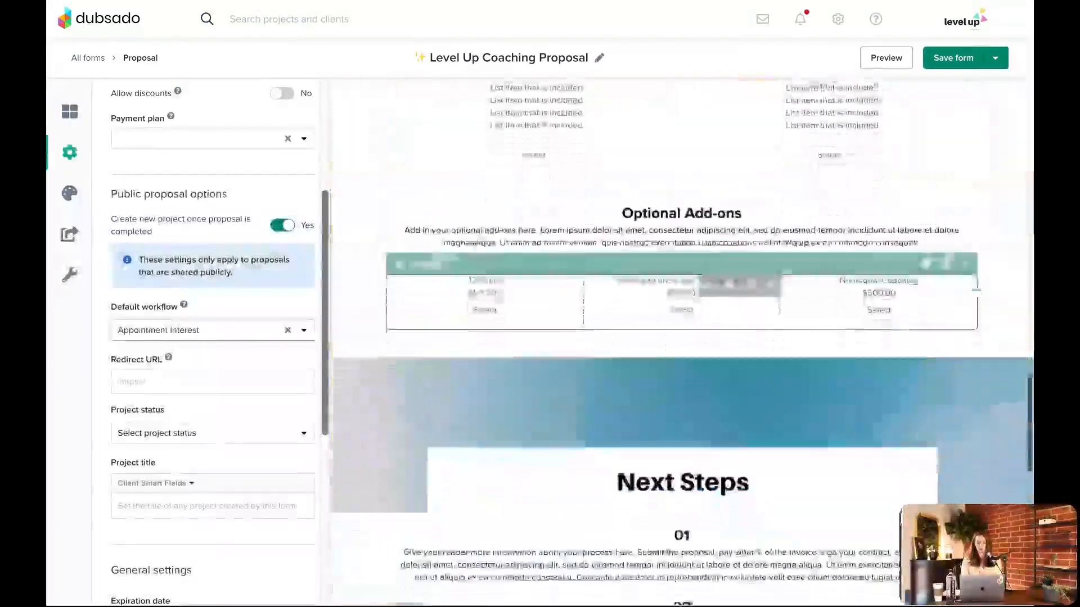
scroll(696, 329, down, 2)
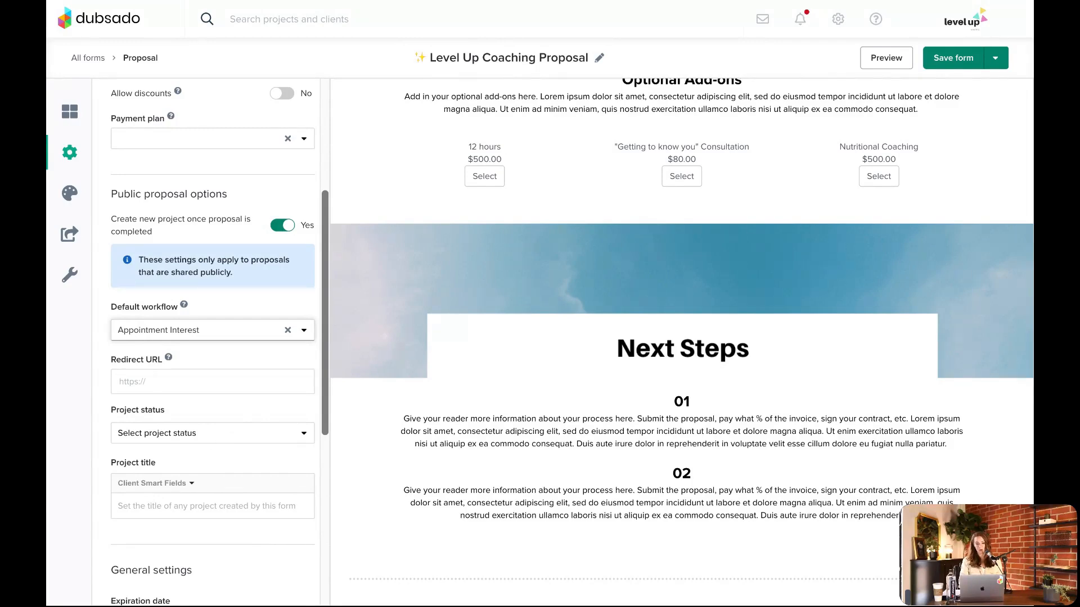
click(208, 433)
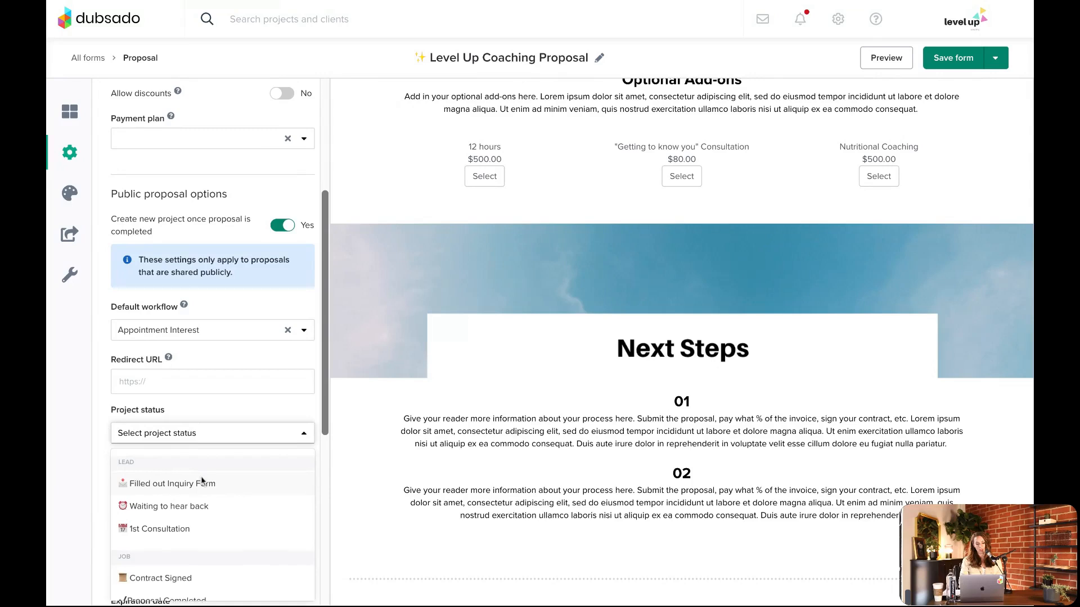
scroll(200, 478, down, 2)
scroll(177, 485, down, 1)
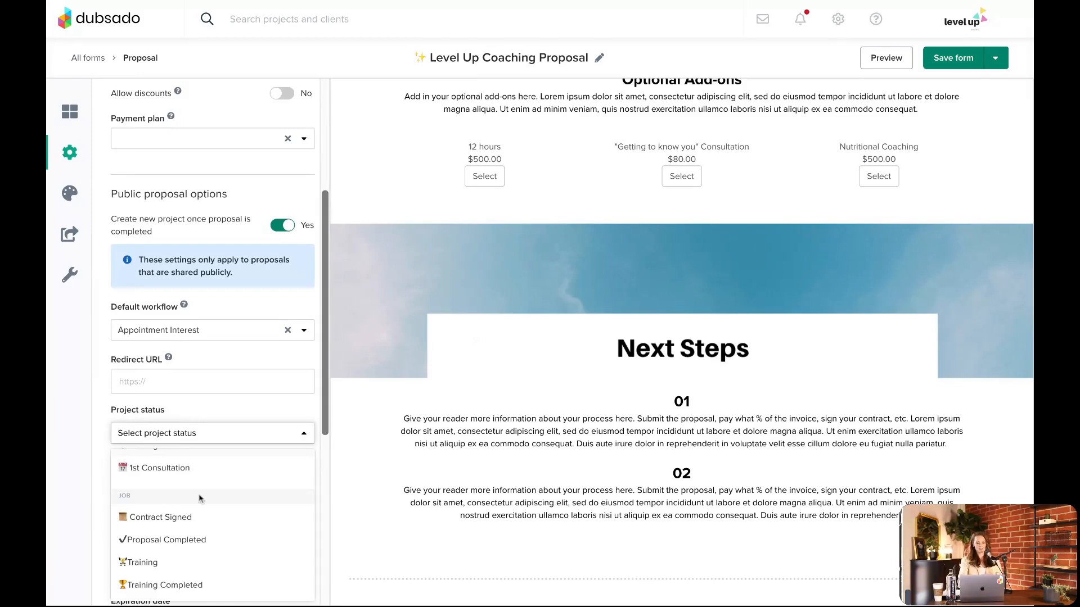
scroll(188, 562, up, 1)
scroll(187, 561, up, 1)
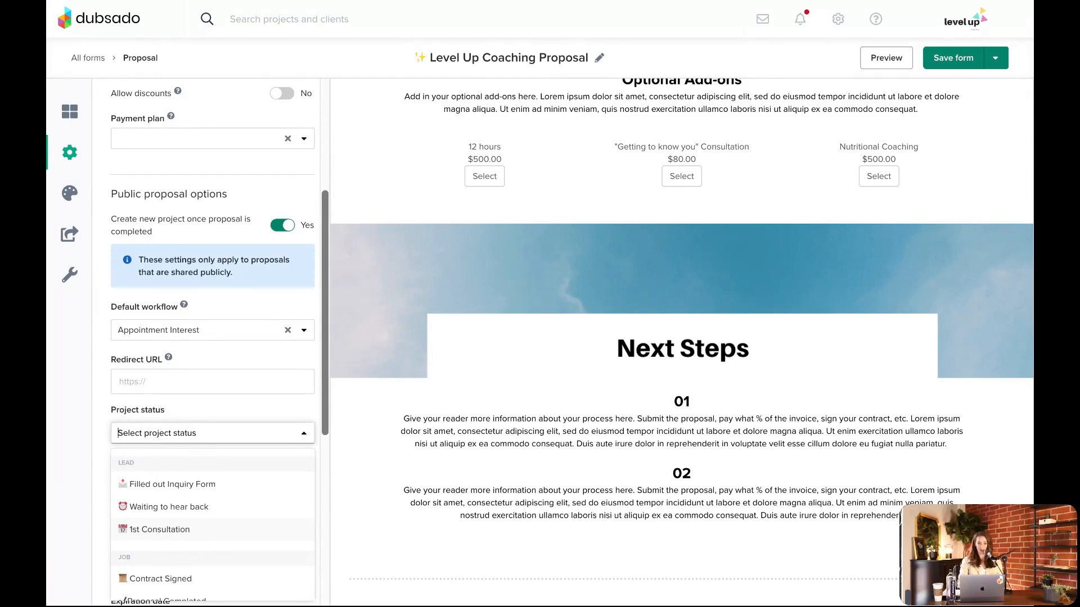
click(288, 189)
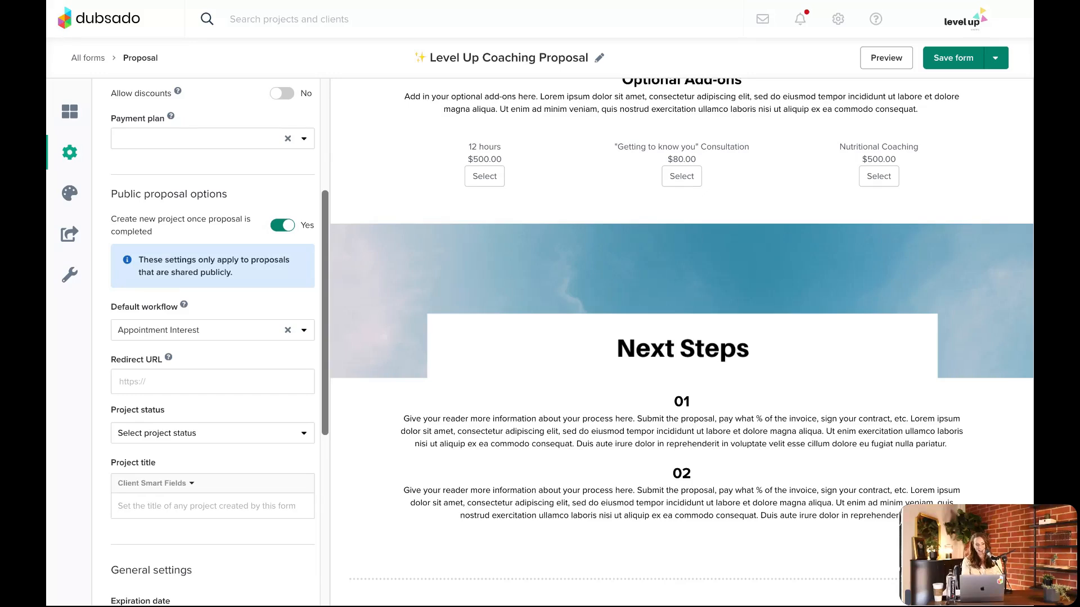
Leave the proposal for the dashboard and save its changes
click(96, 31)
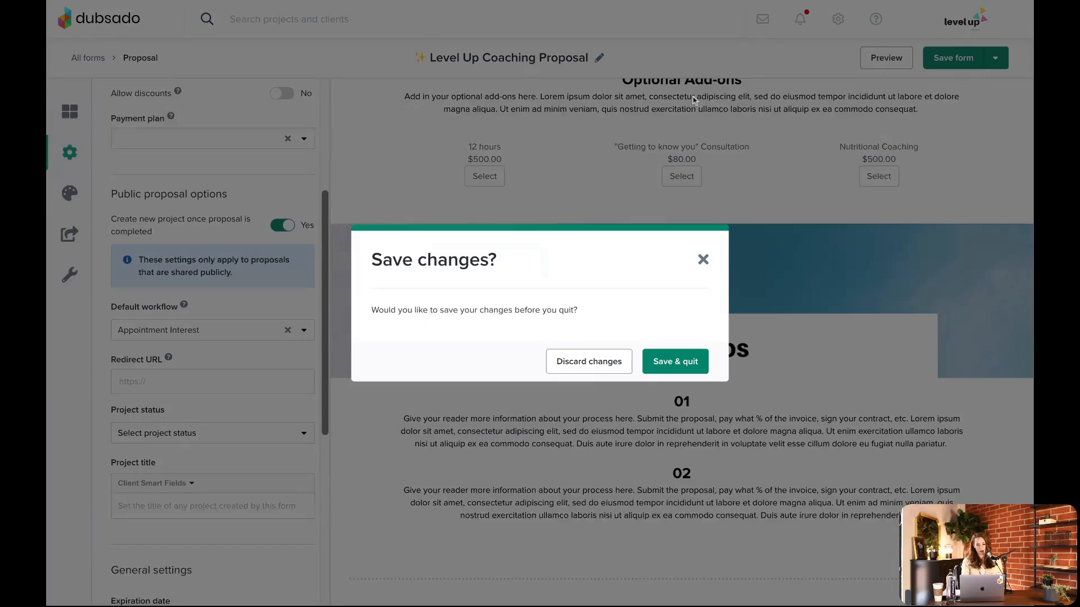
click(668, 366)
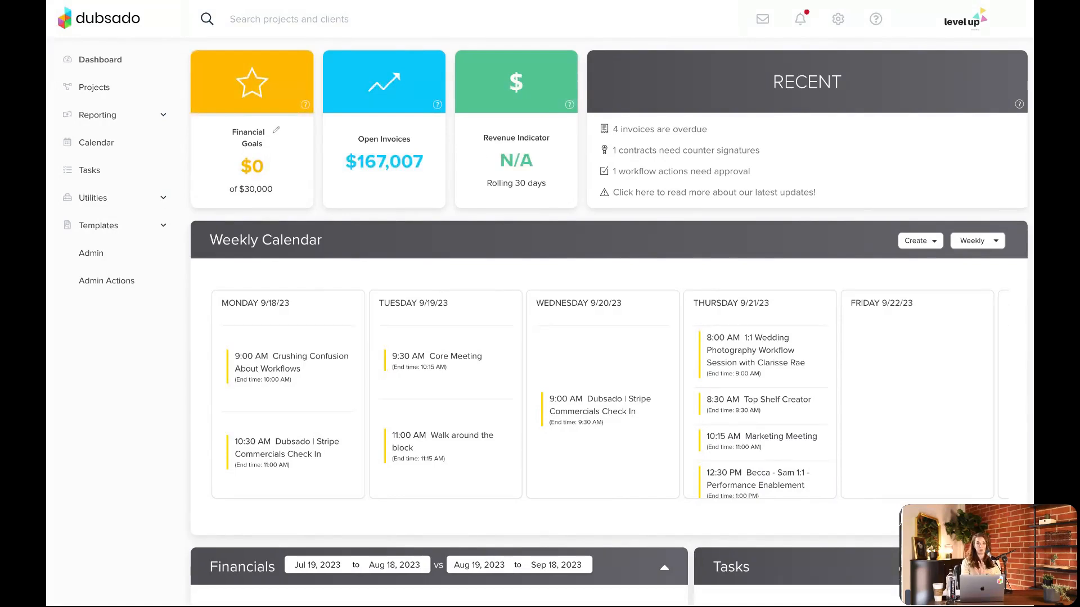
Open the workflow templates and delete the Basics workflow
click(97, 227)
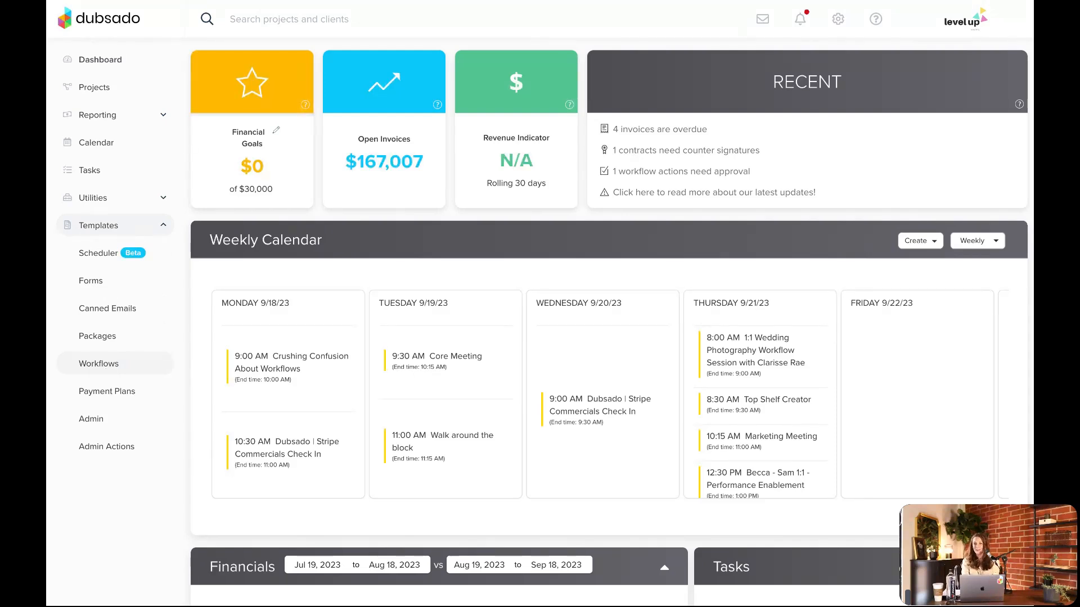
click(99, 364)
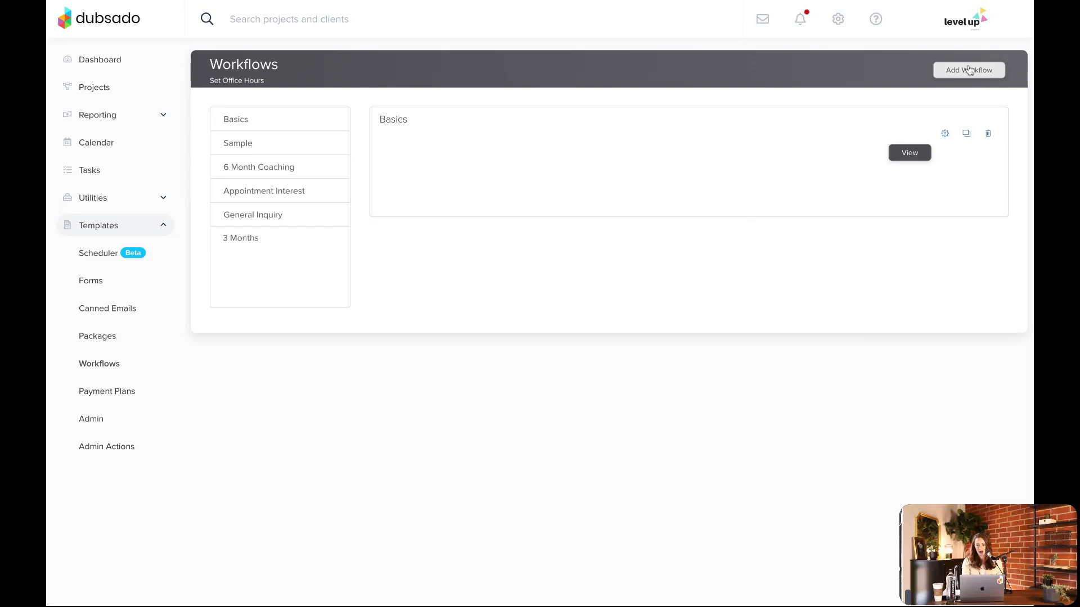
click(987, 134)
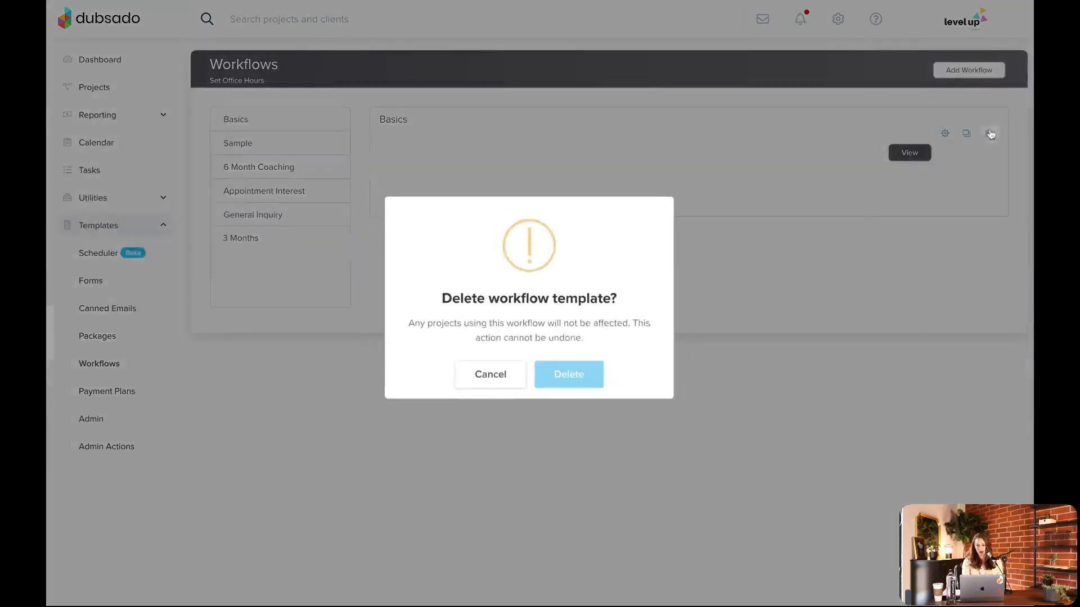
click(591, 384)
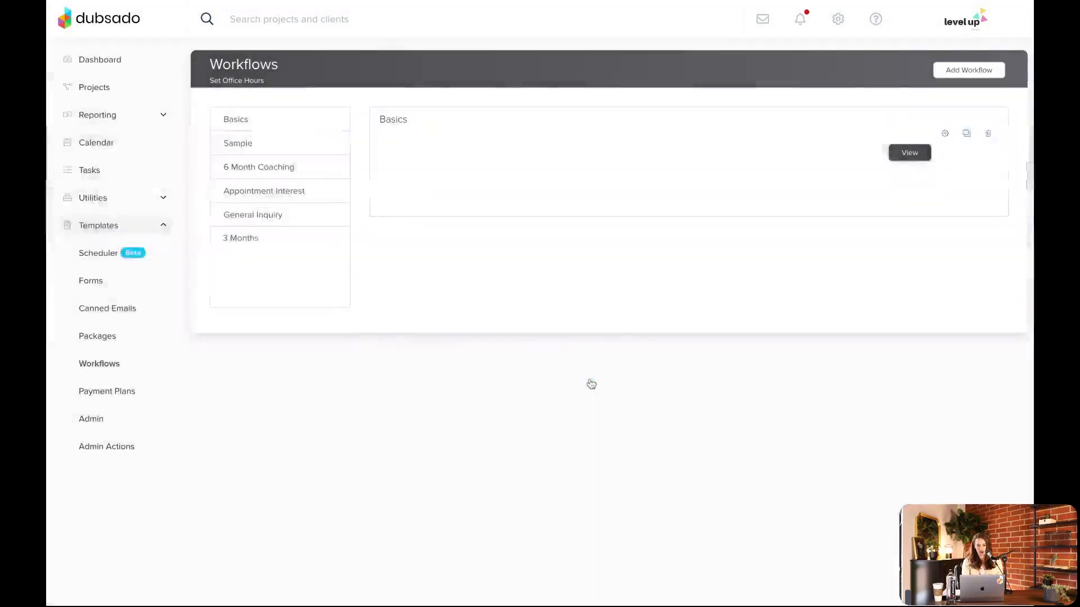
Create a new workflow named Basics
click(964, 72)
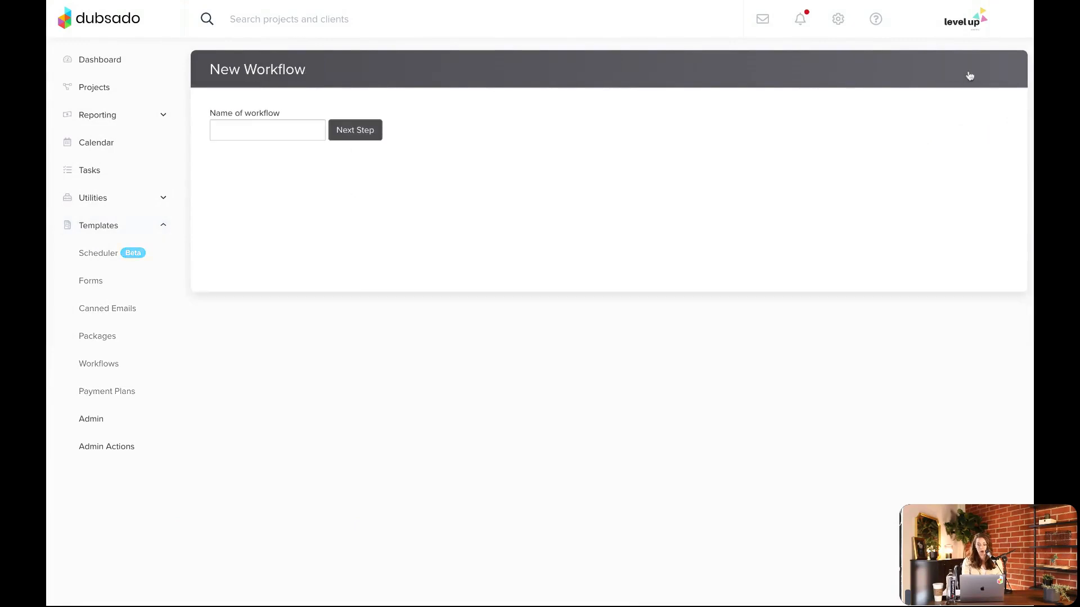
click(249, 130)
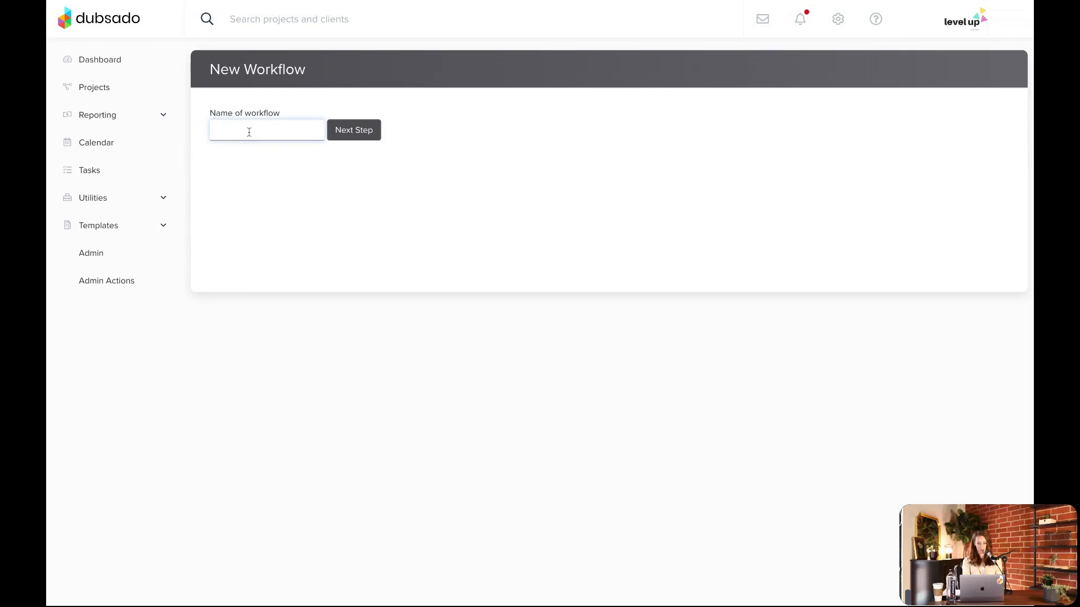
text(Basics)
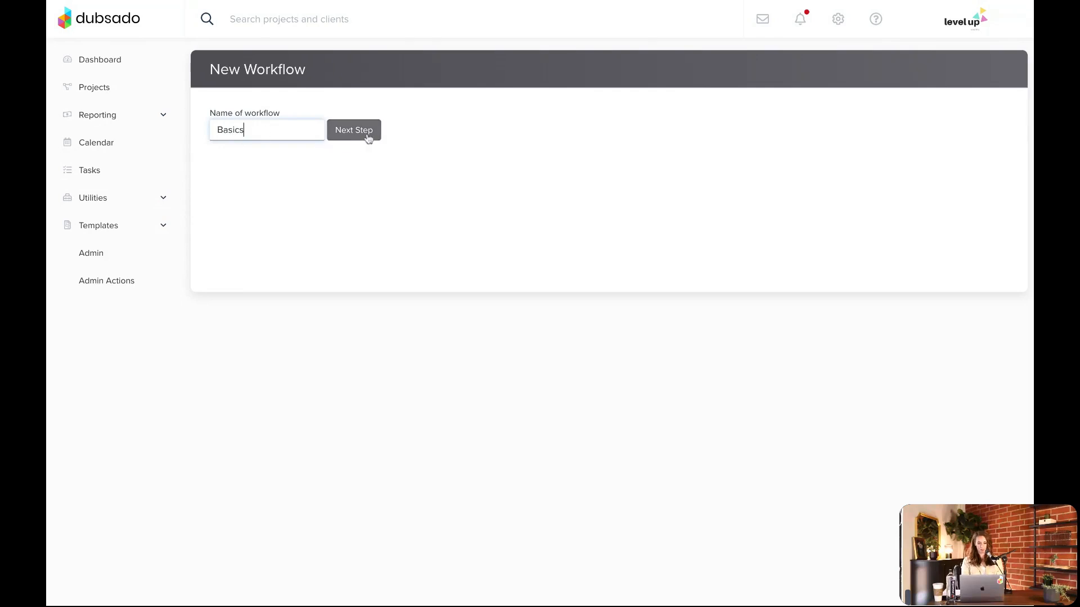
click(353, 130)
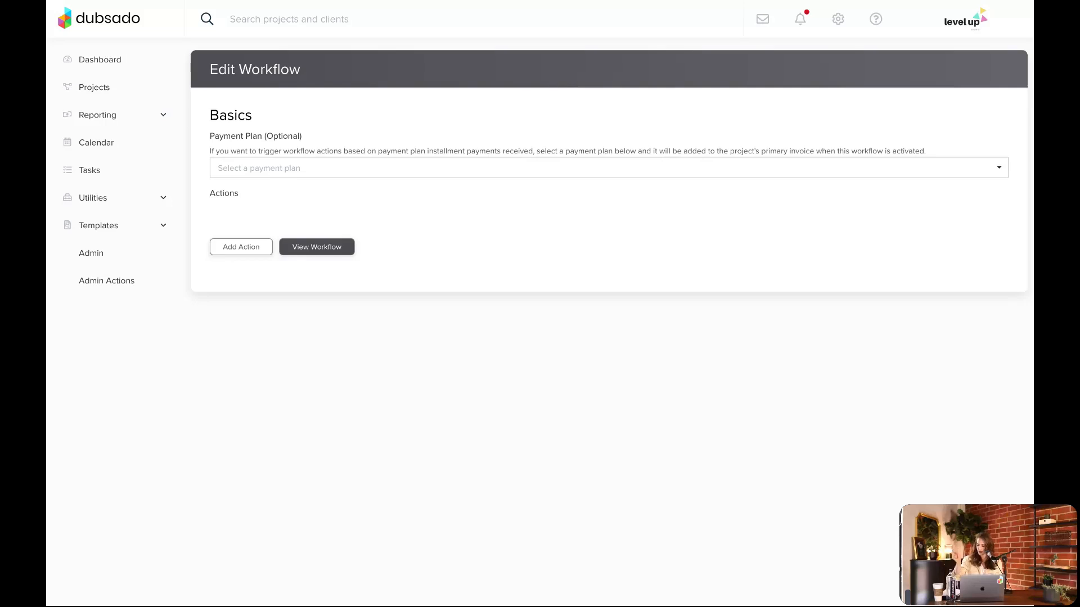
Start a new action in the Basics workflow and set its type to Send Email
click(246, 252)
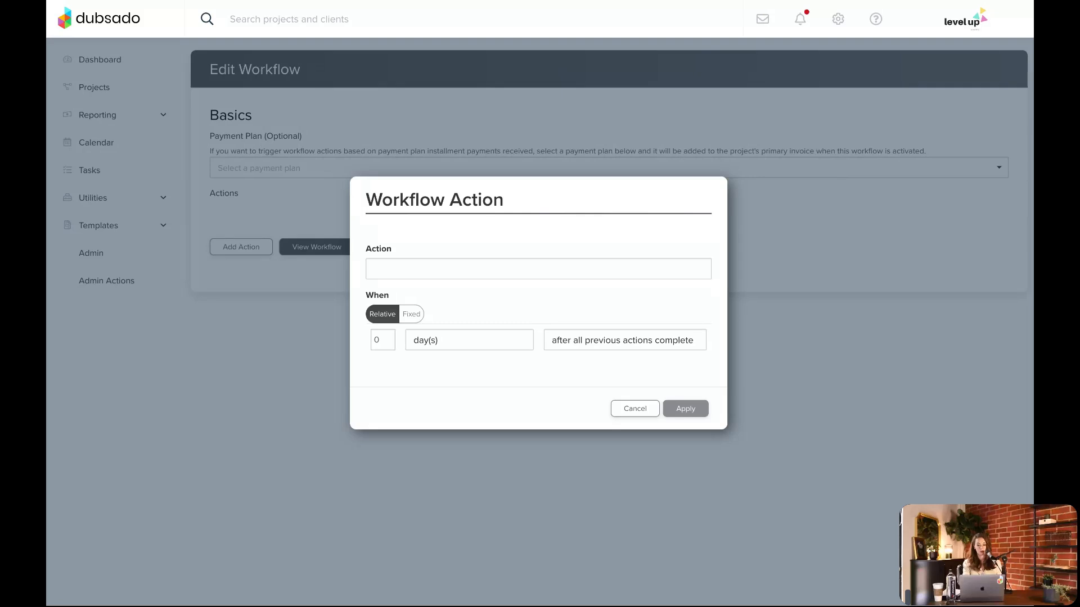
click(462, 266)
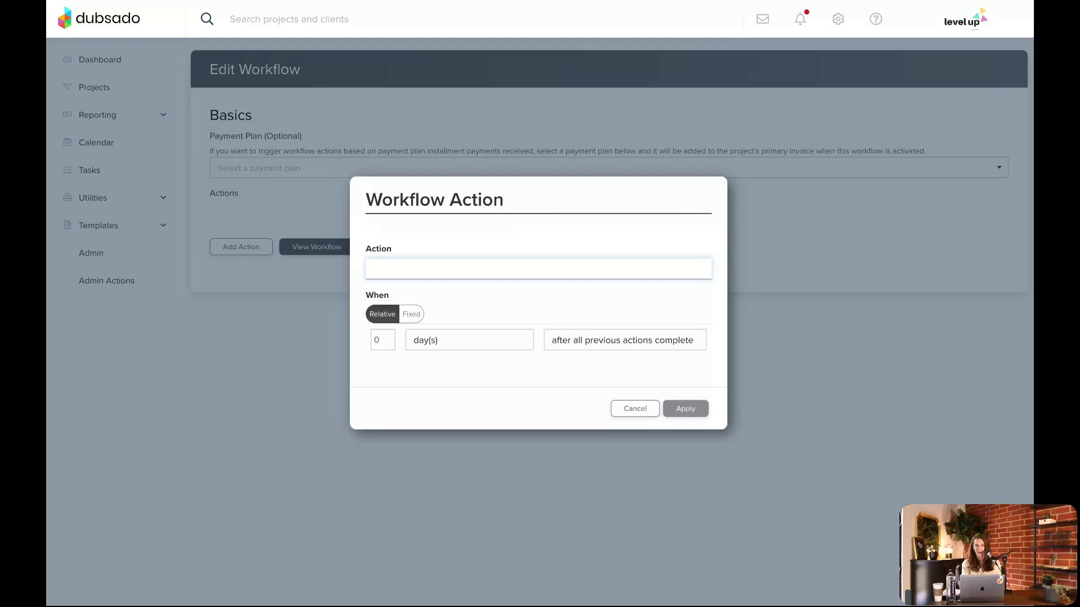
click(438, 311)
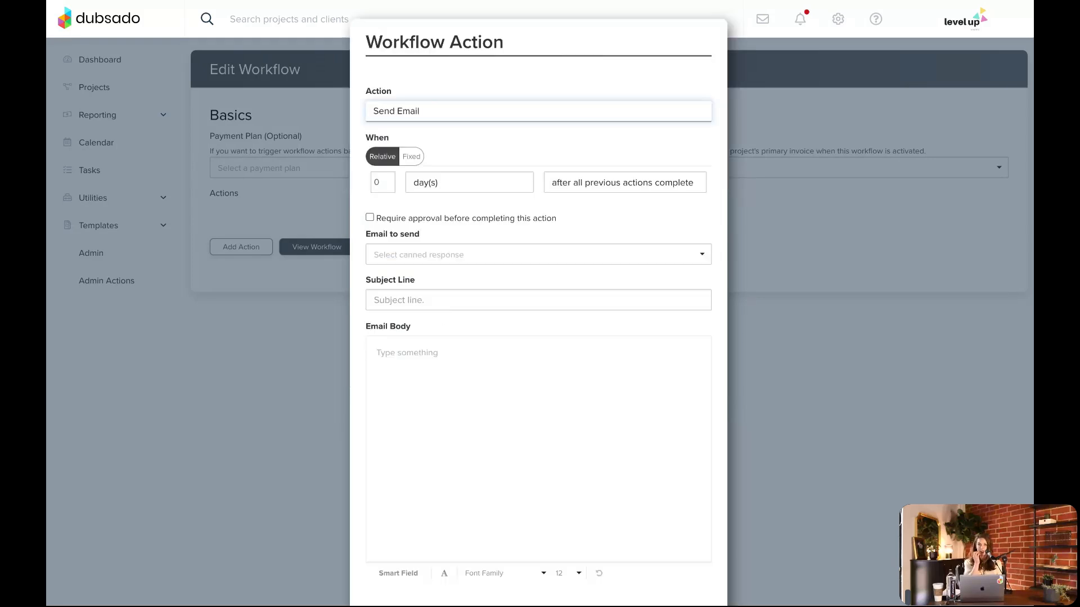
Enter the subject line "Thank you for contacting me!" and some placeholder text as the email body
click(405, 301)
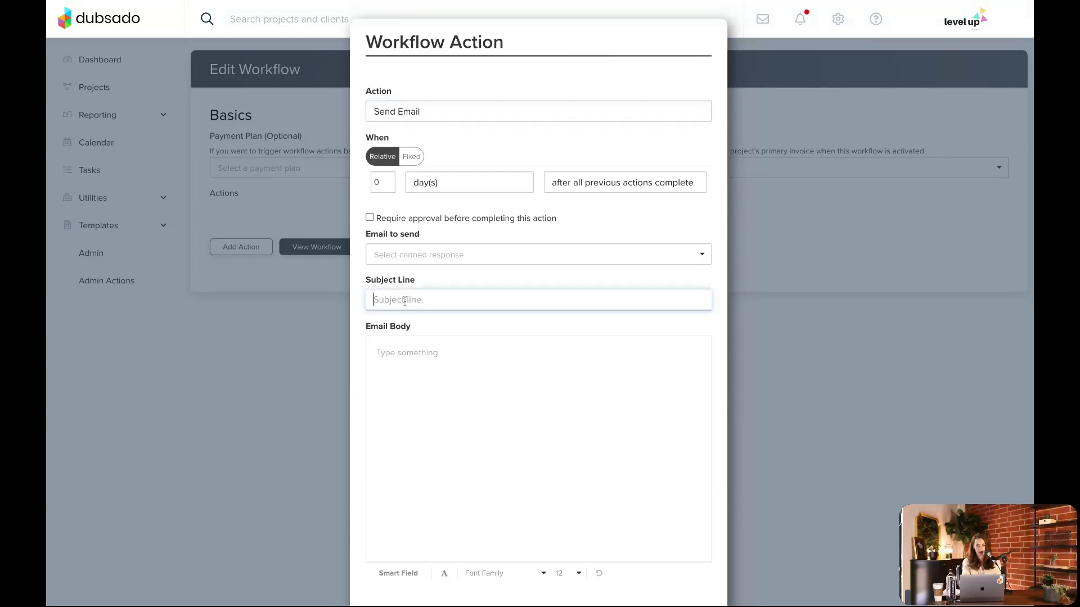
text(Thank you f)
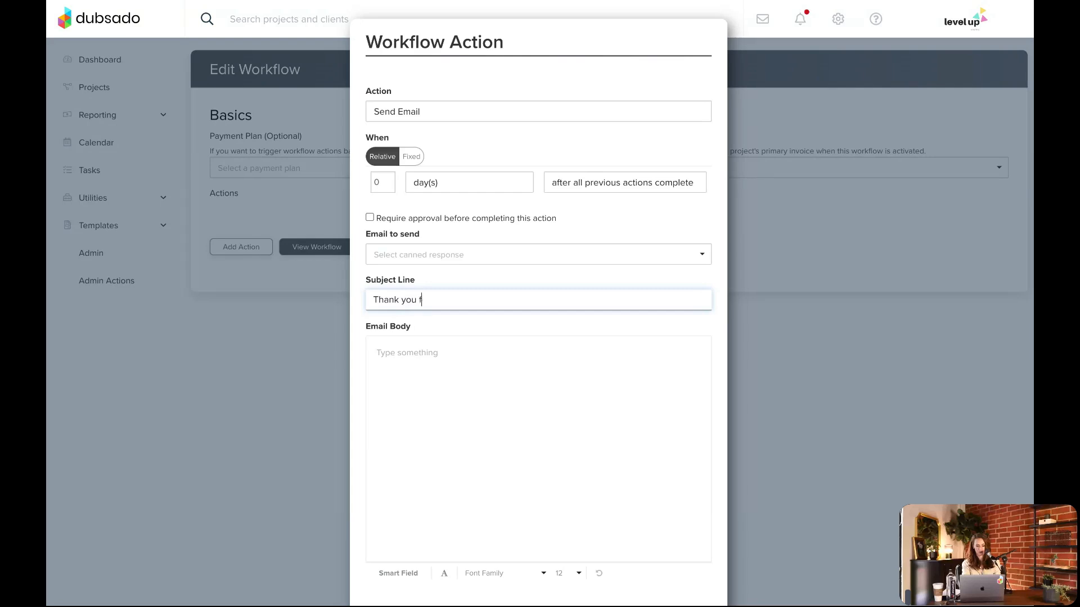
text(or contacting )
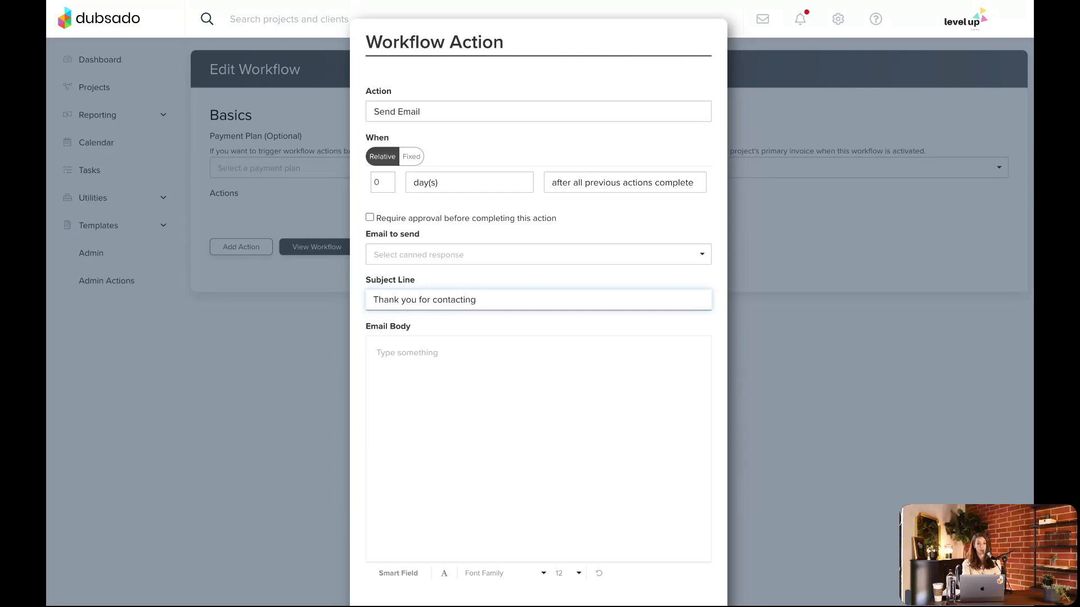
text(me!)
key(Tab)
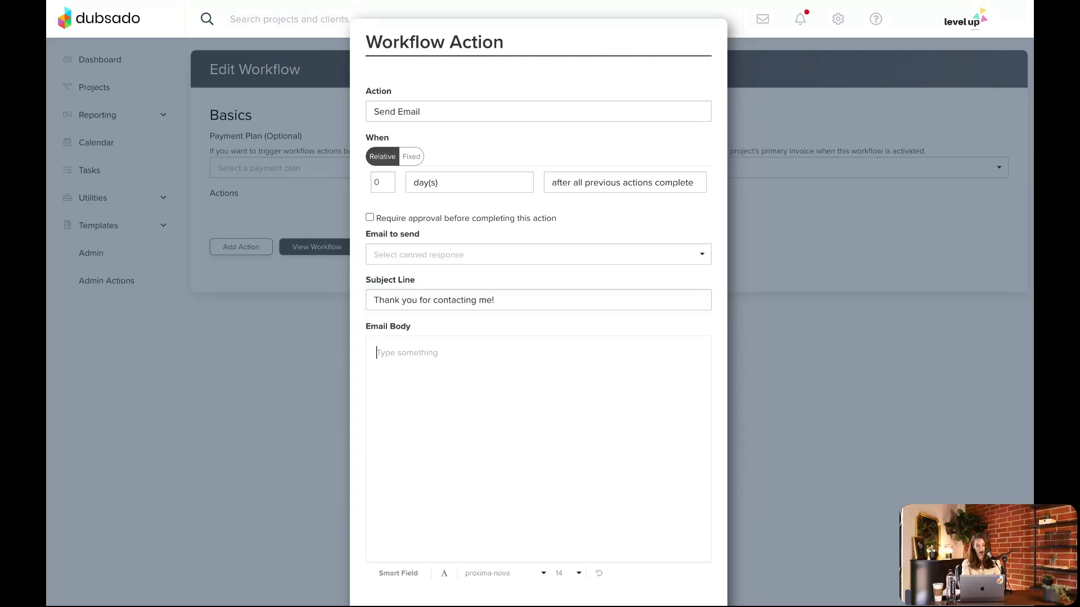
text(hfdkjhf;ajsdhhjh ksdj;f)
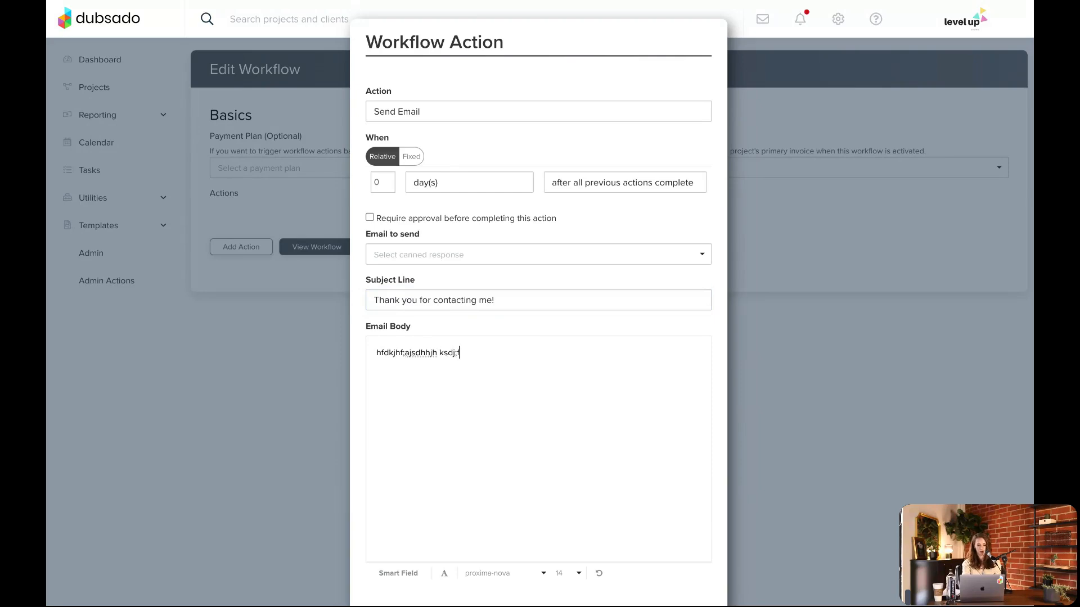
text(jhh akjd)
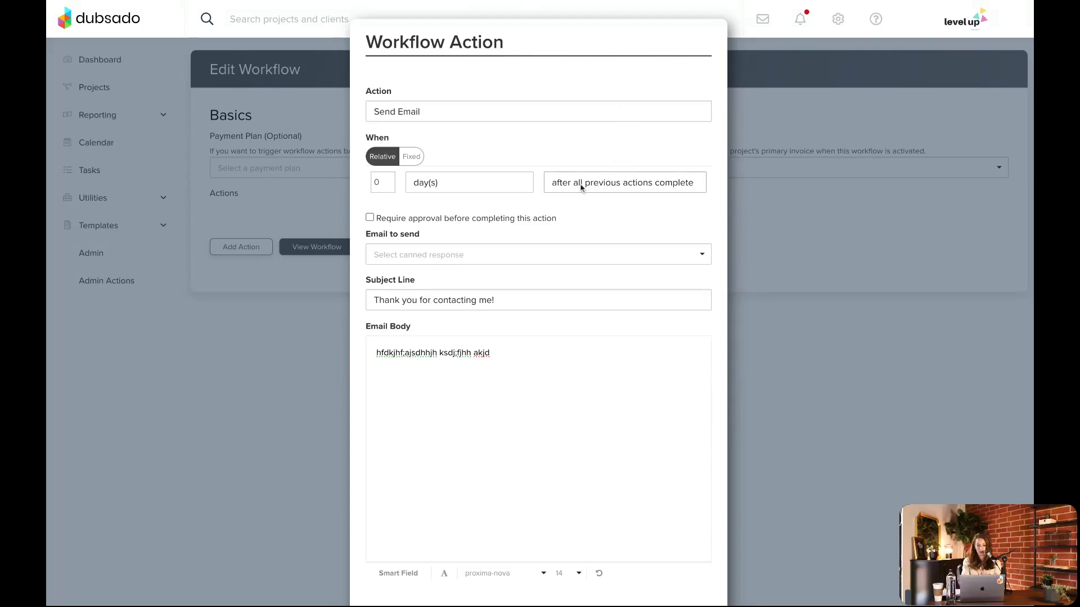
Set the email action's trigger to after workflow started
click(621, 186)
click(645, 63)
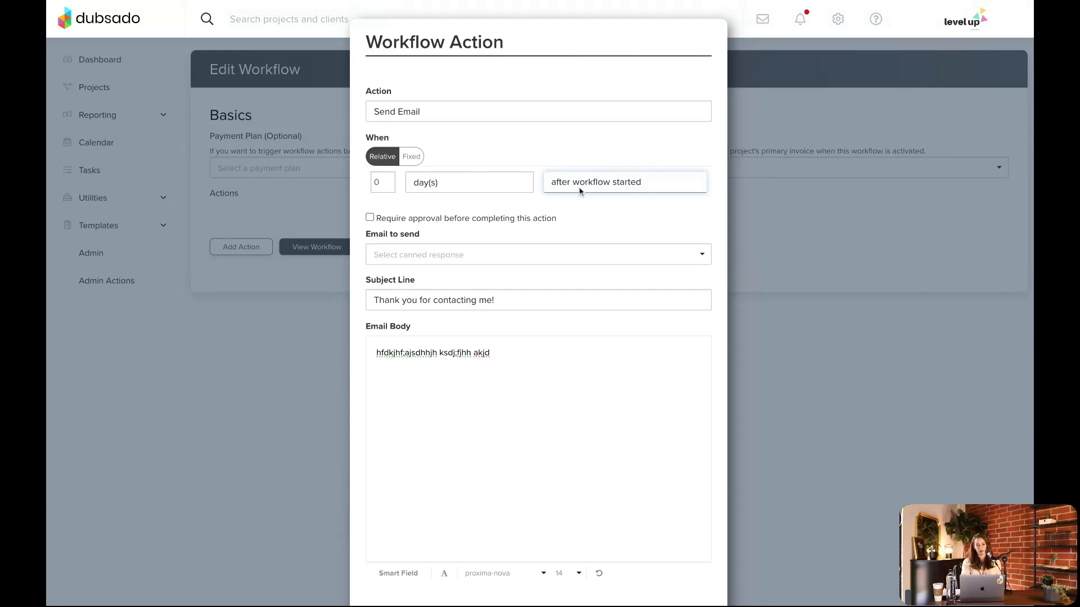
scroll(580, 192, down, 2)
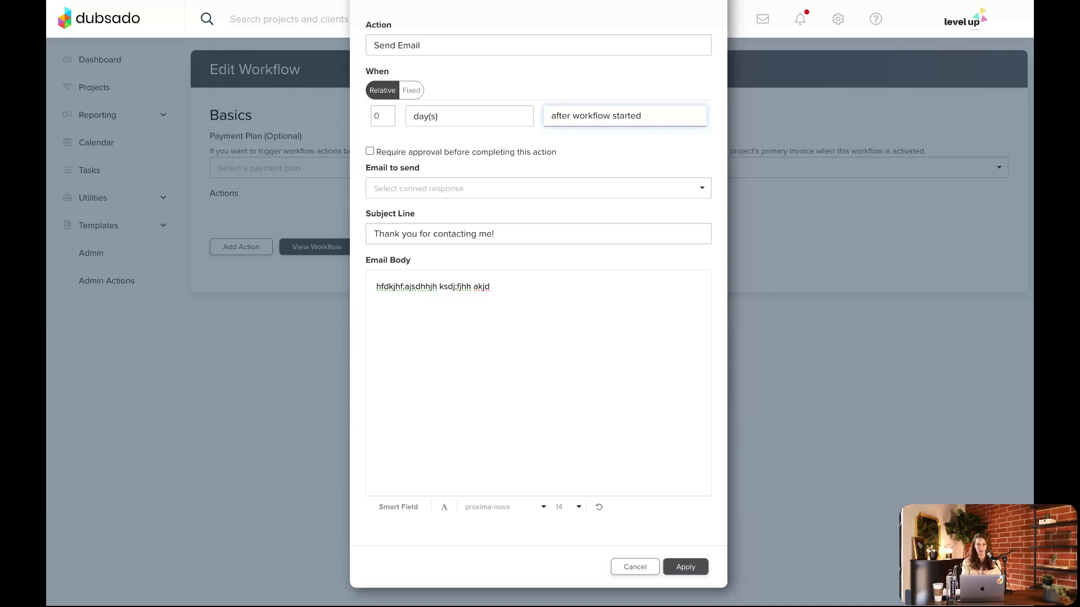
Replace the placeholder body with the greeting "Hi {{client.firstName}} -", using the client first name smart field
triple_click(523, 295)
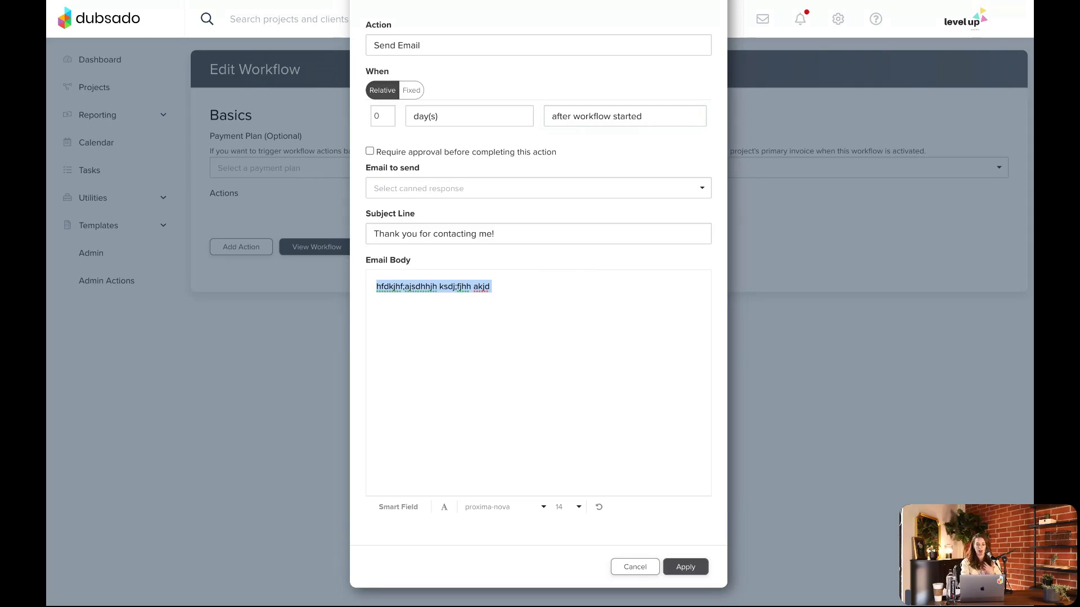
key(BackSpace)
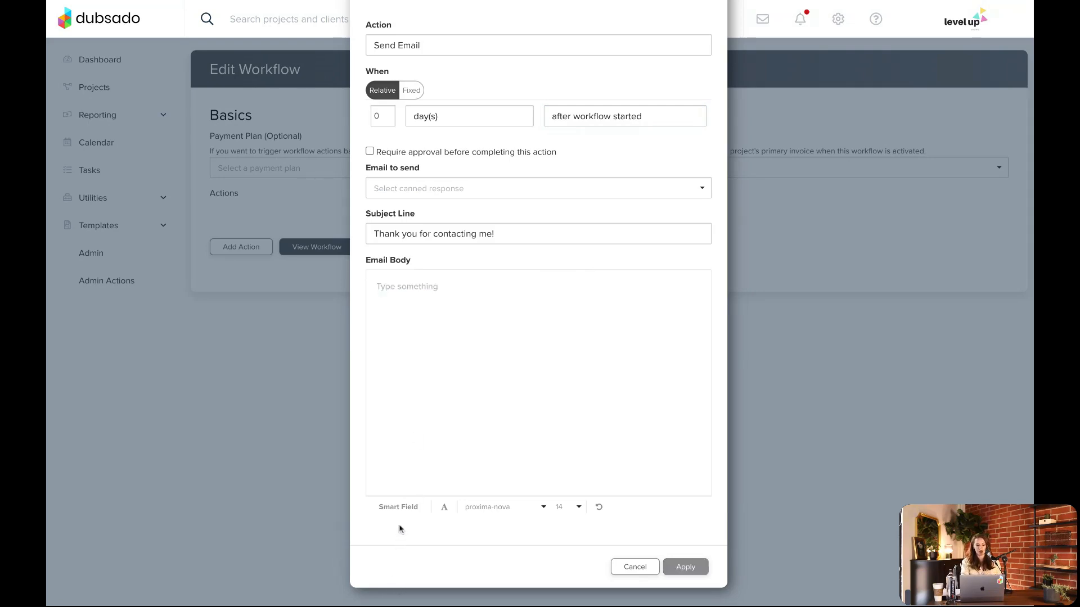
click(400, 508)
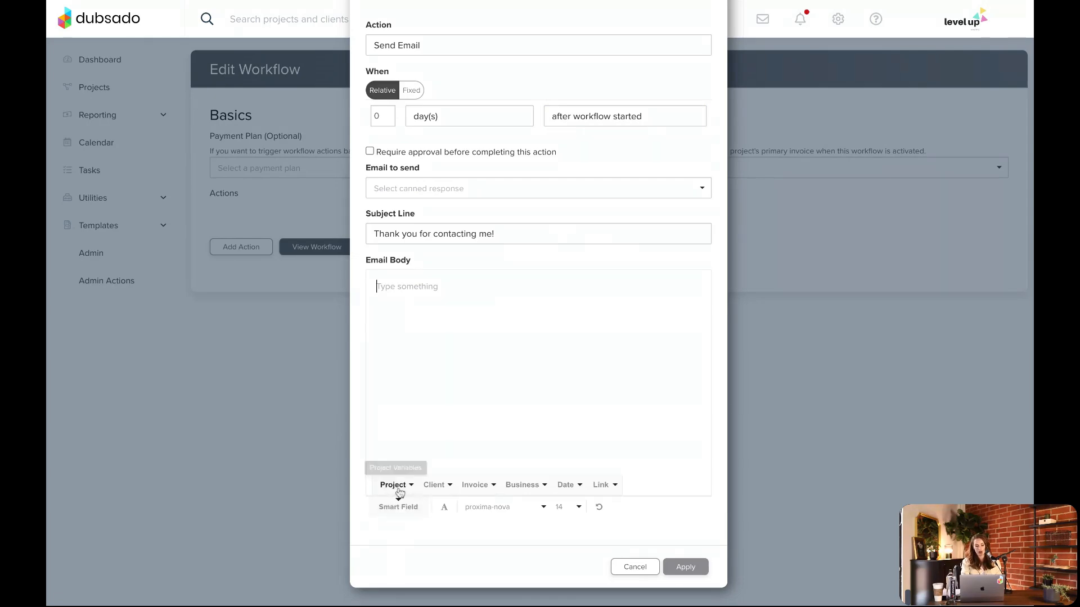
click(437, 493)
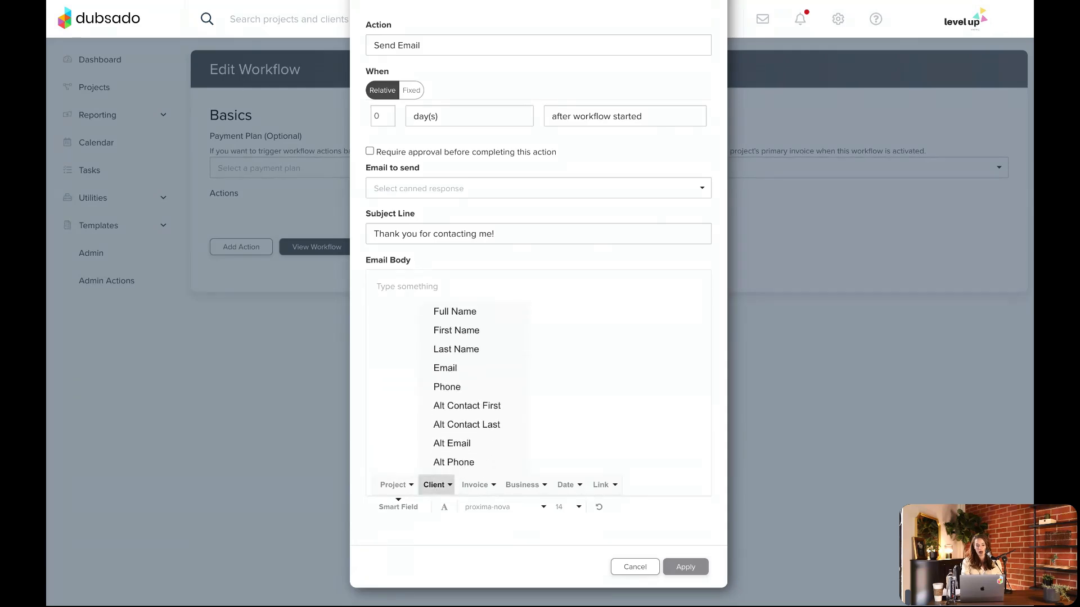
click(462, 332)
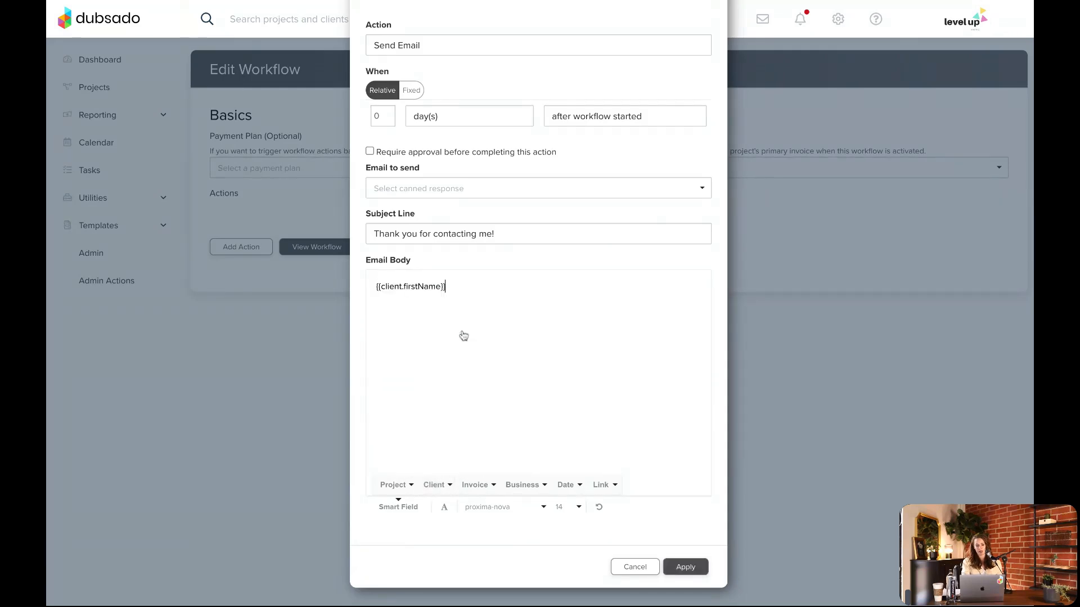
click(374, 286)
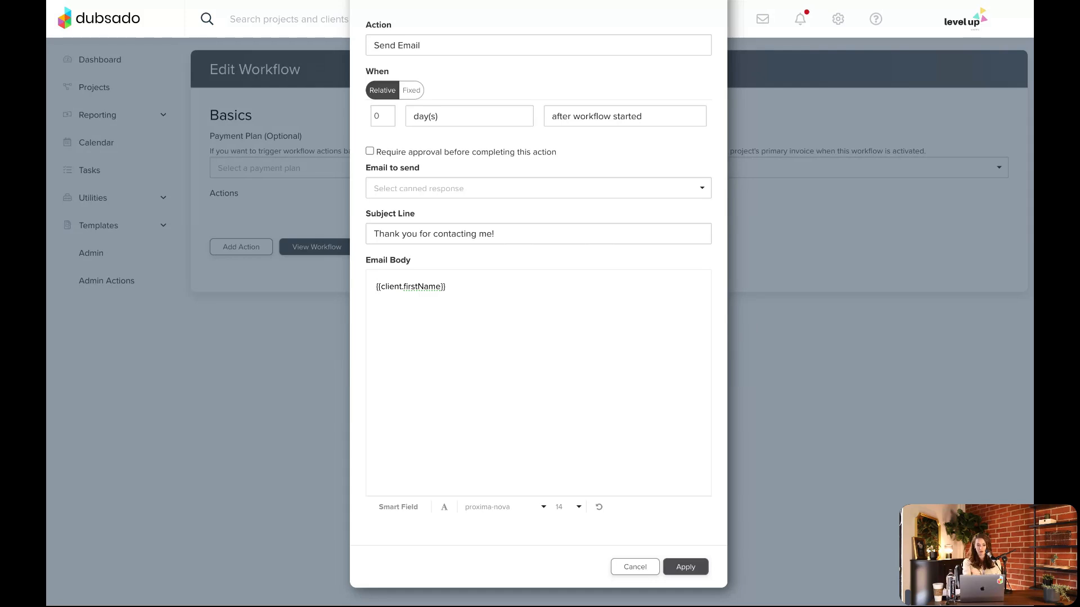
text(Hi)
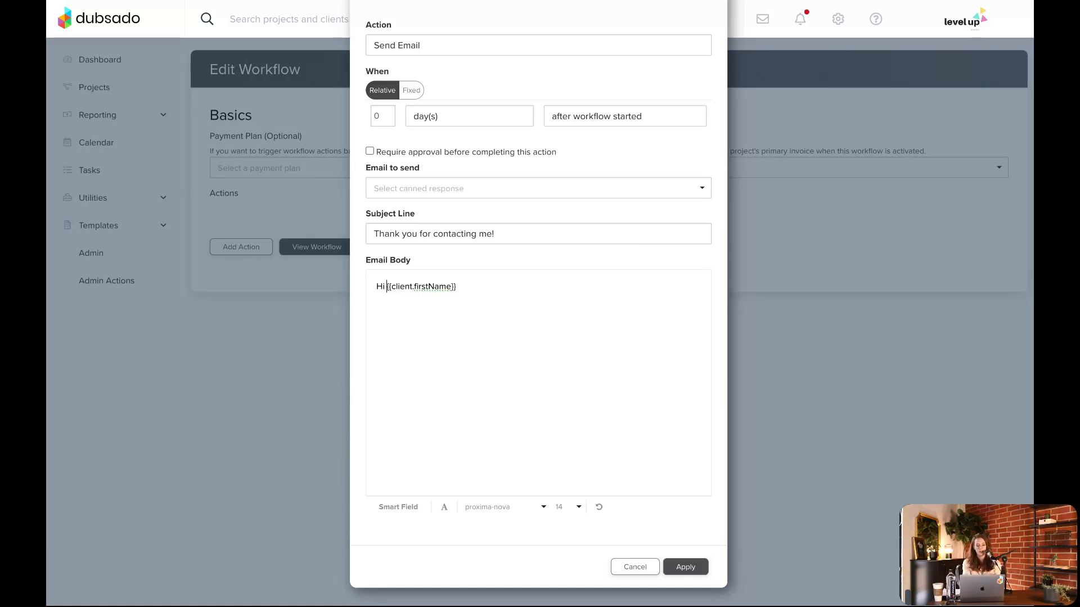
click(498, 287)
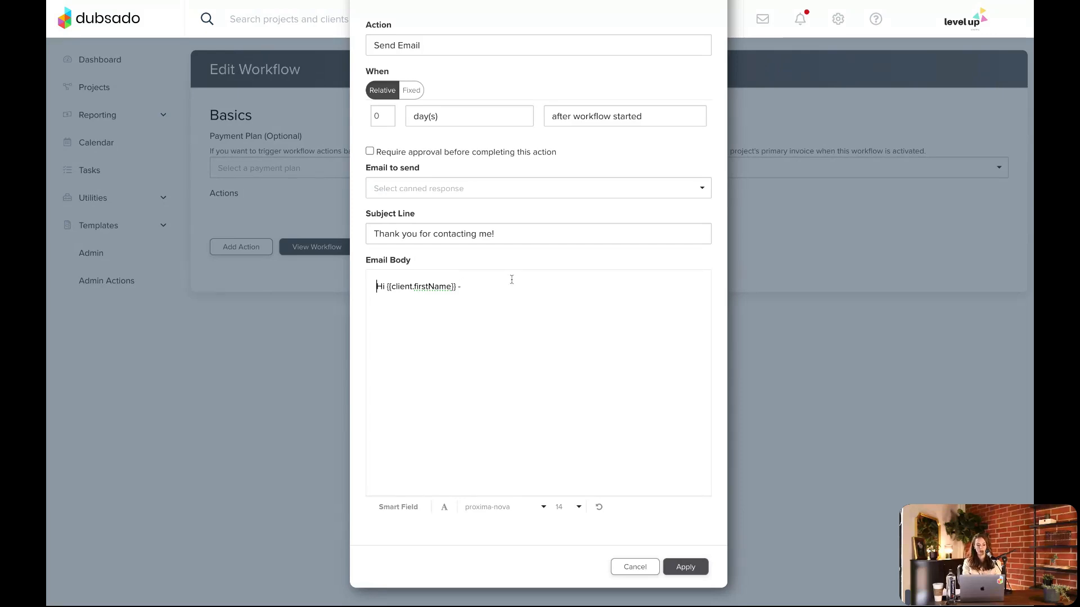
Look through the smart fields available for the email body, including the invoice, business, date and link variables, without inserting any
click(520, 297)
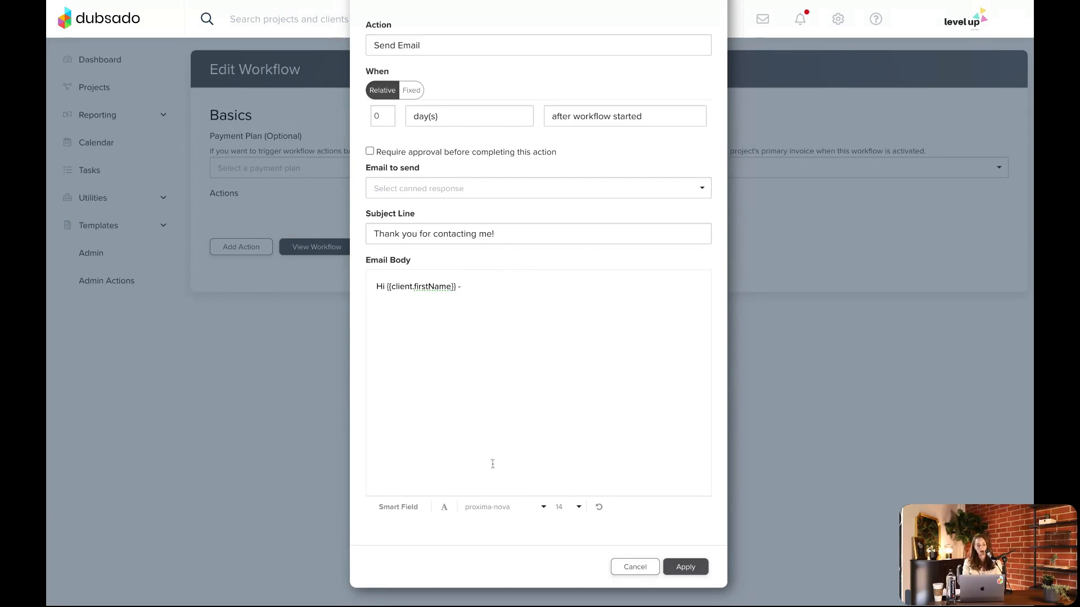
click(414, 517)
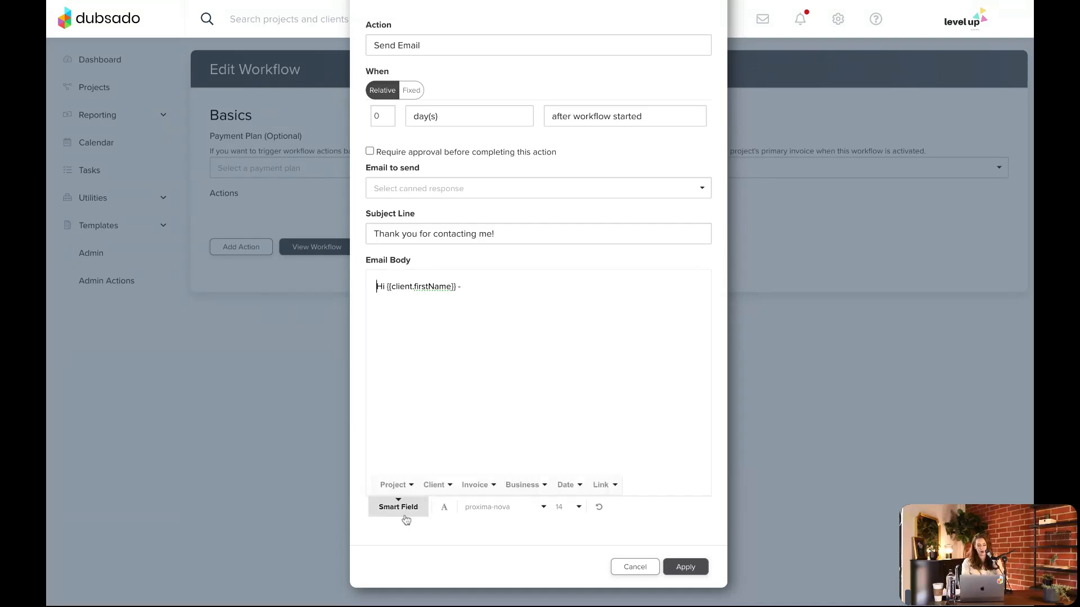
click(472, 487)
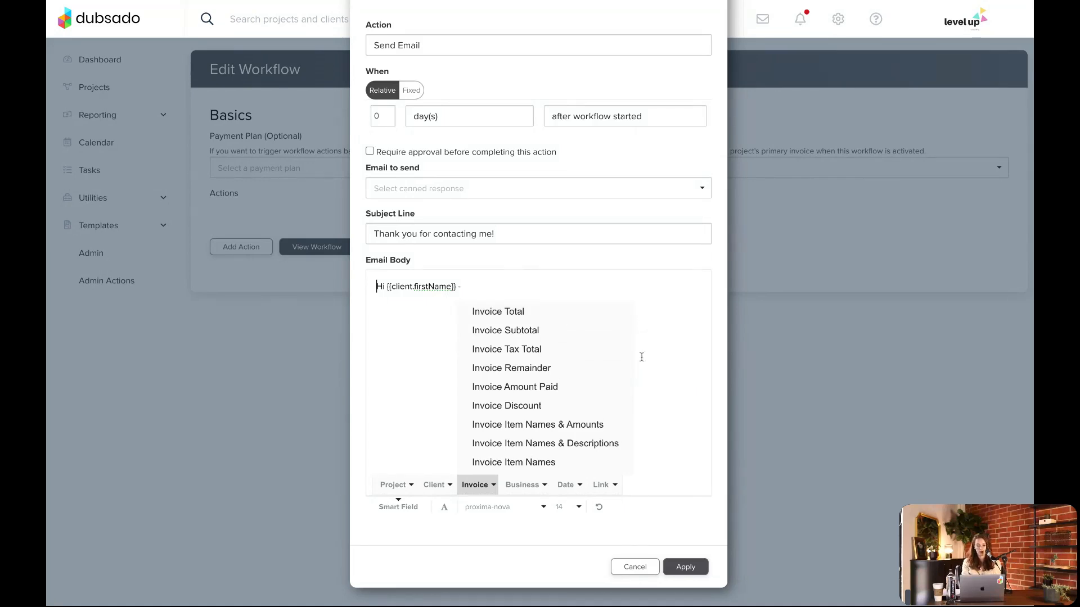
click(537, 489)
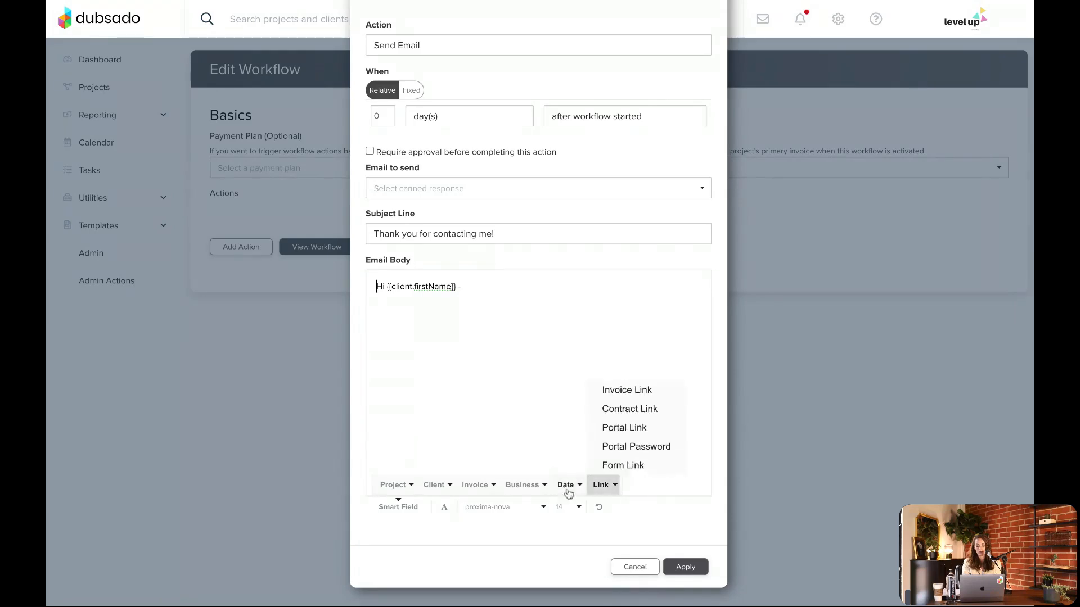
click(602, 362)
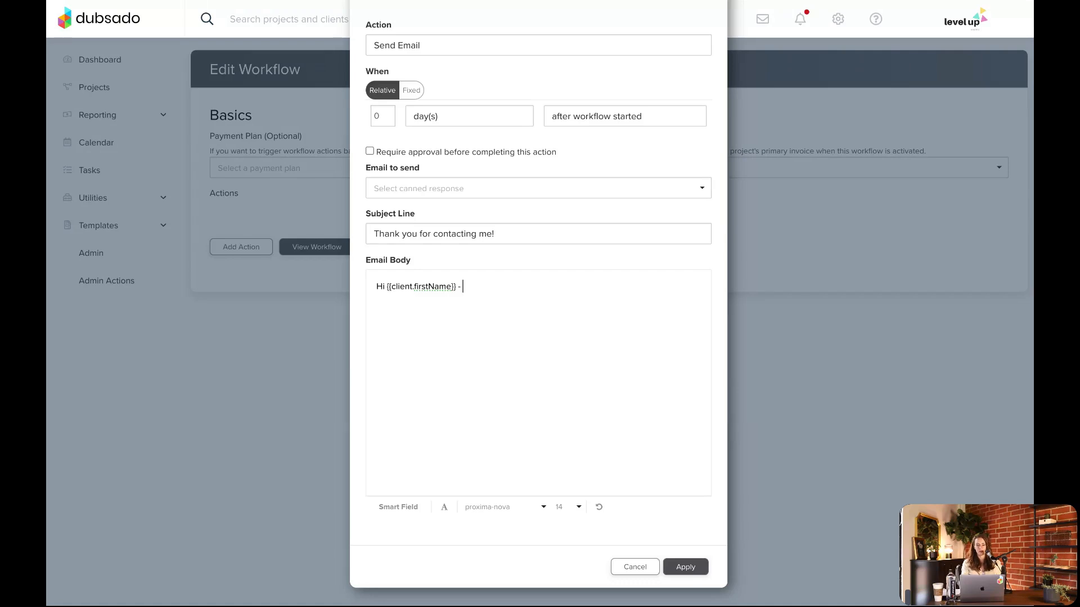
Require approval before completing the email action, and discard the action without applying it
click(372, 154)
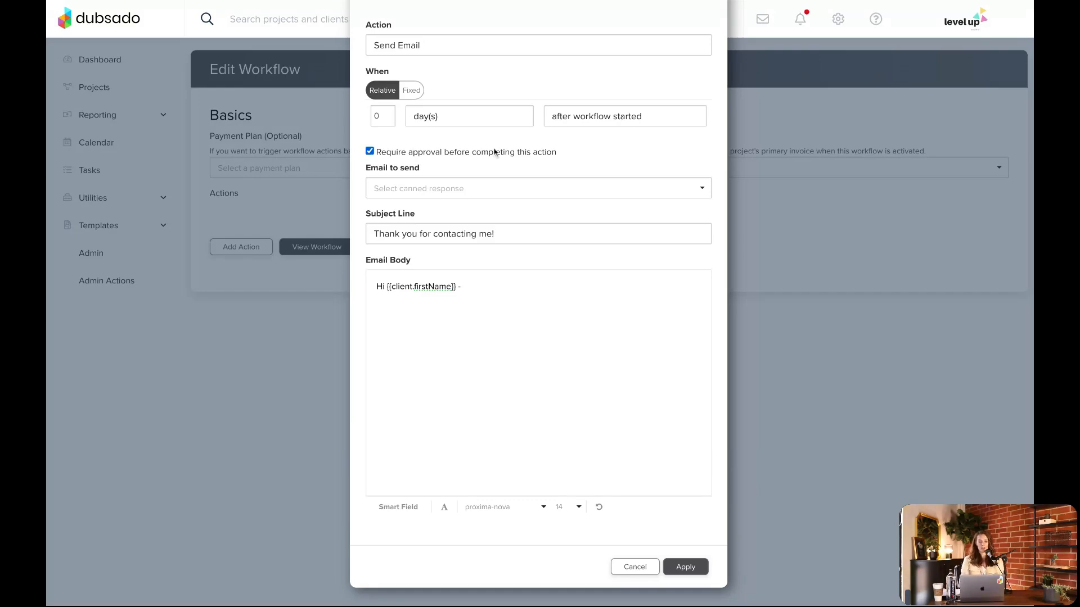
triple_click(564, 153)
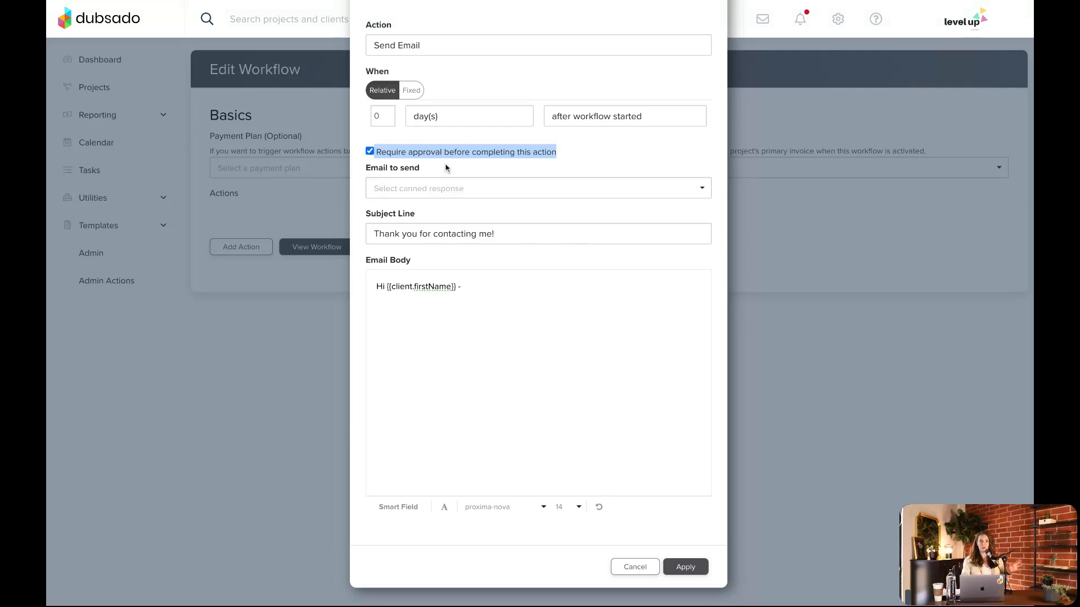
click(637, 569)
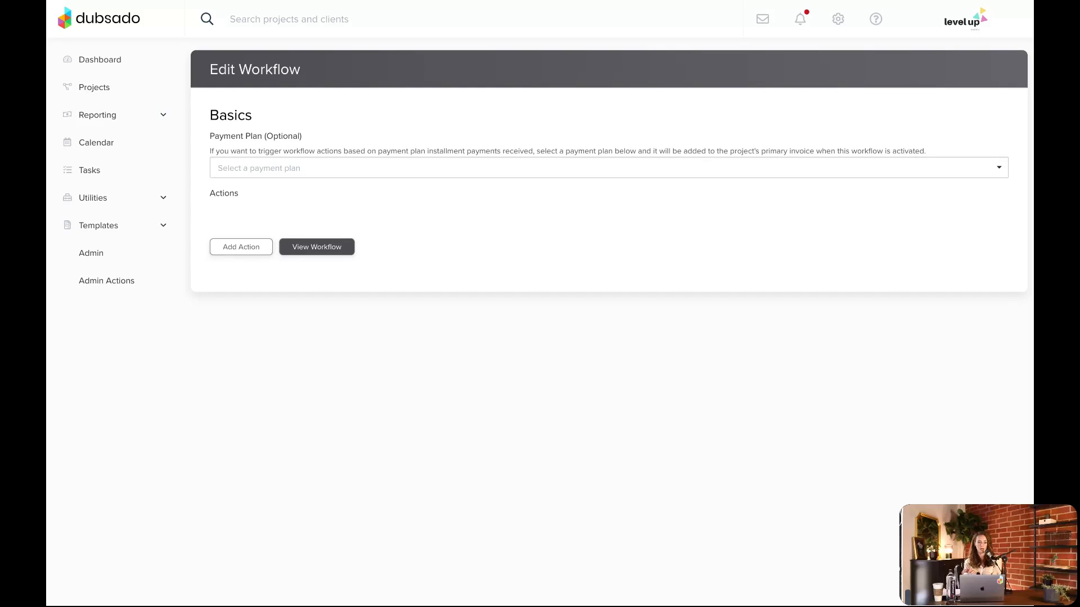
From the dashboard, open the workflow actions needing approval and view the workflows of the project with the pending email
click(111, 63)
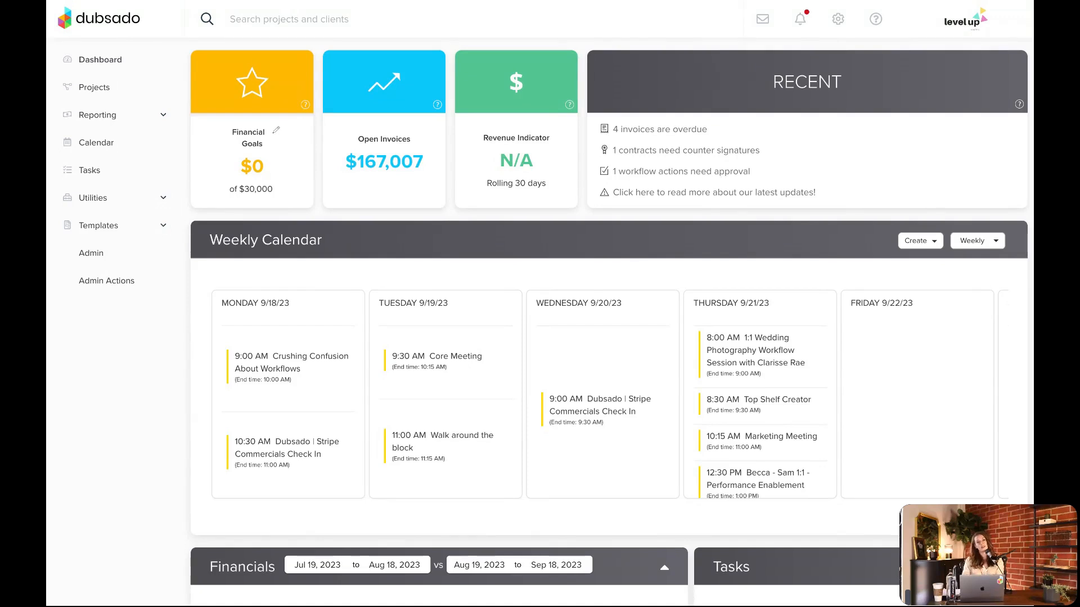
click(661, 173)
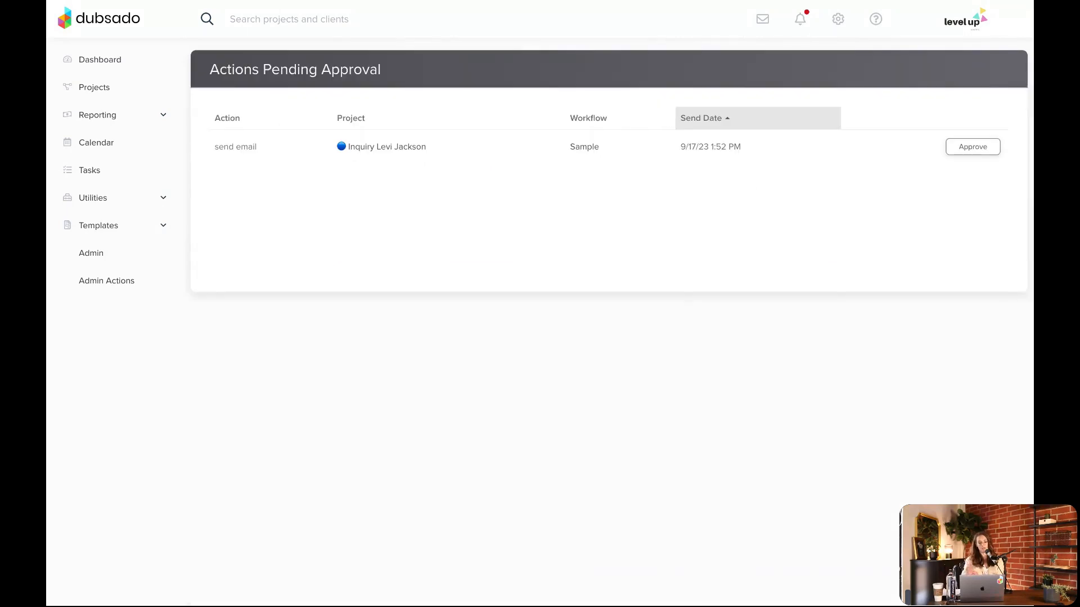
click(378, 150)
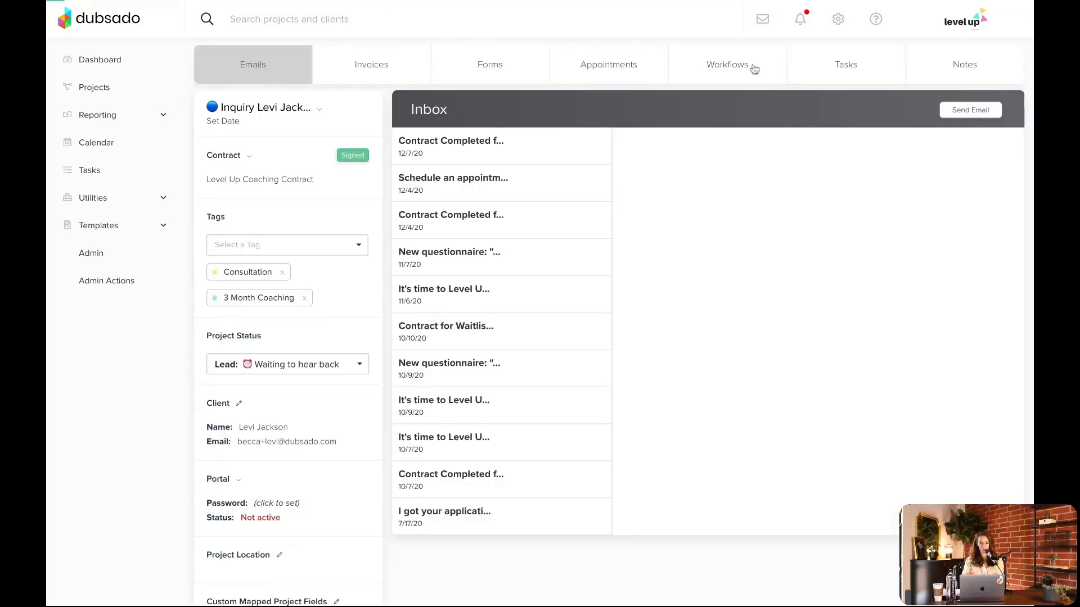
click(740, 67)
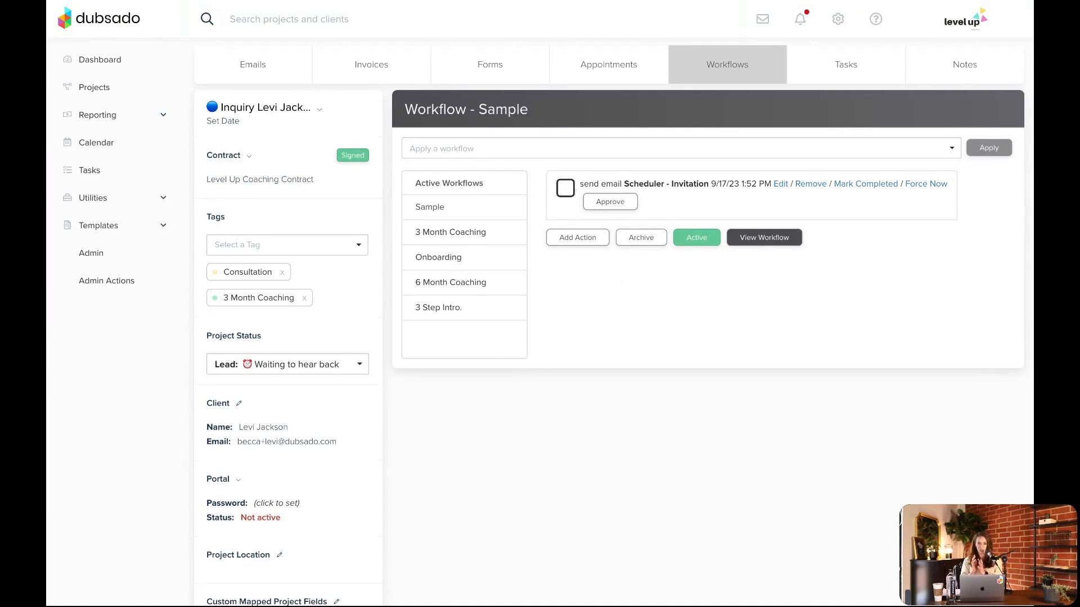
Review the pending Scheduler - Invitation email action and apply it as is, and back out of archiving the Sample workflow
click(781, 184)
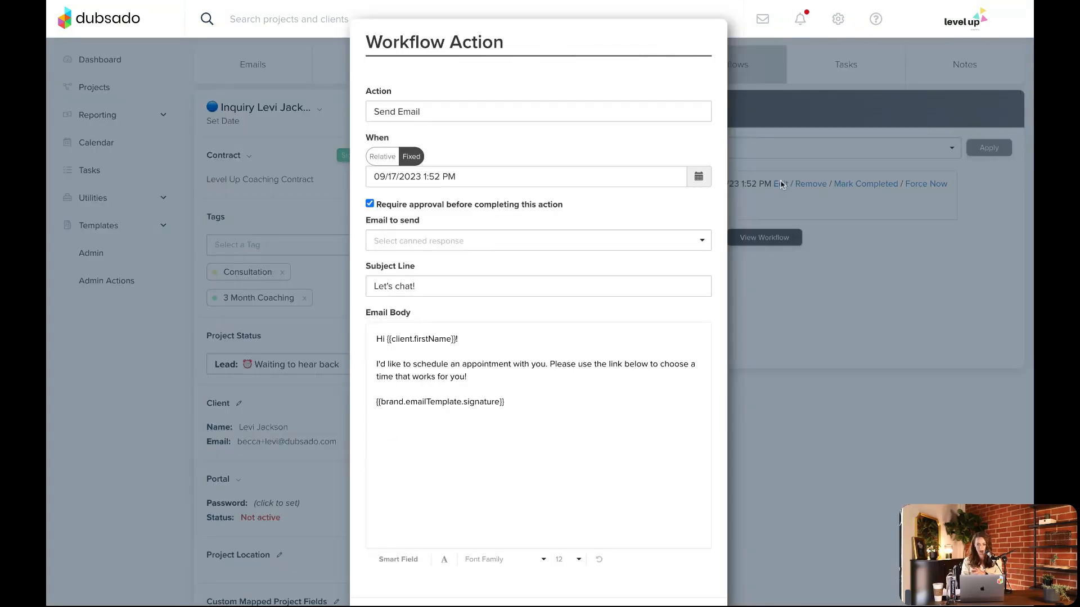
scroll(555, 306, down, 2)
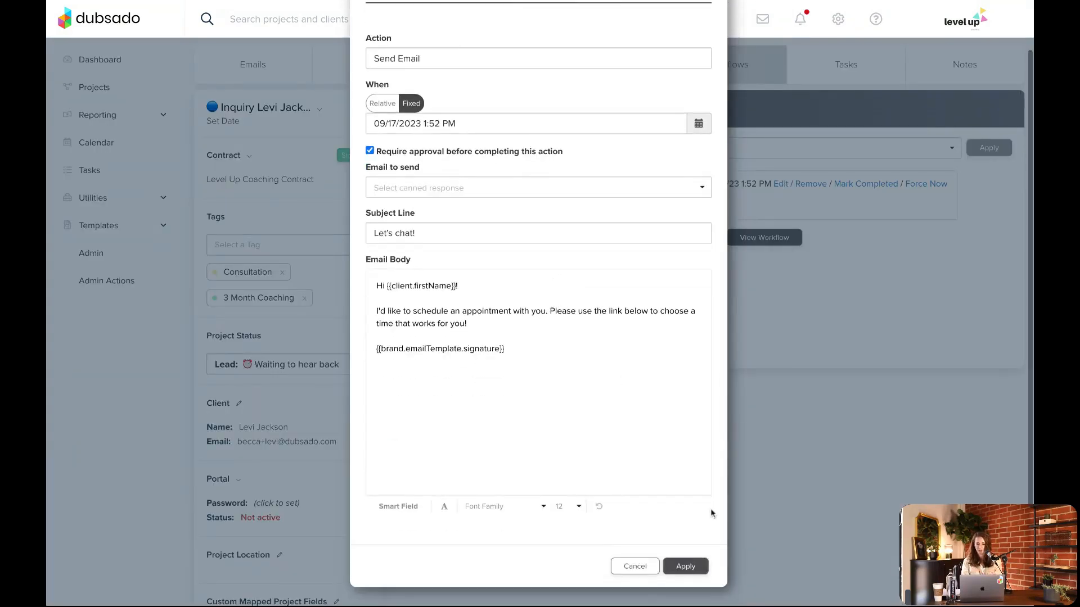
click(686, 567)
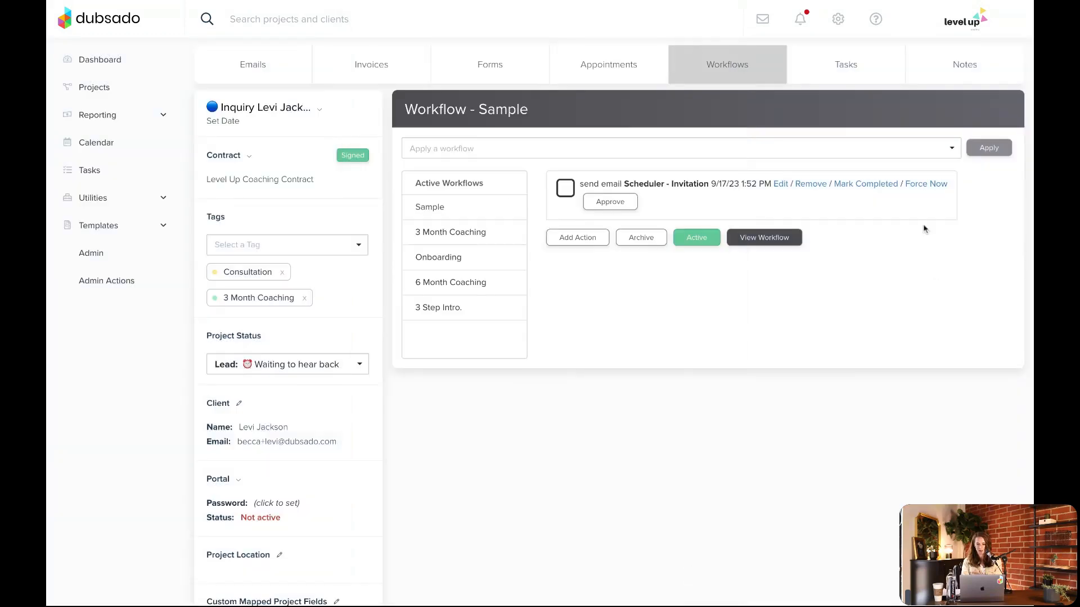
click(622, 205)
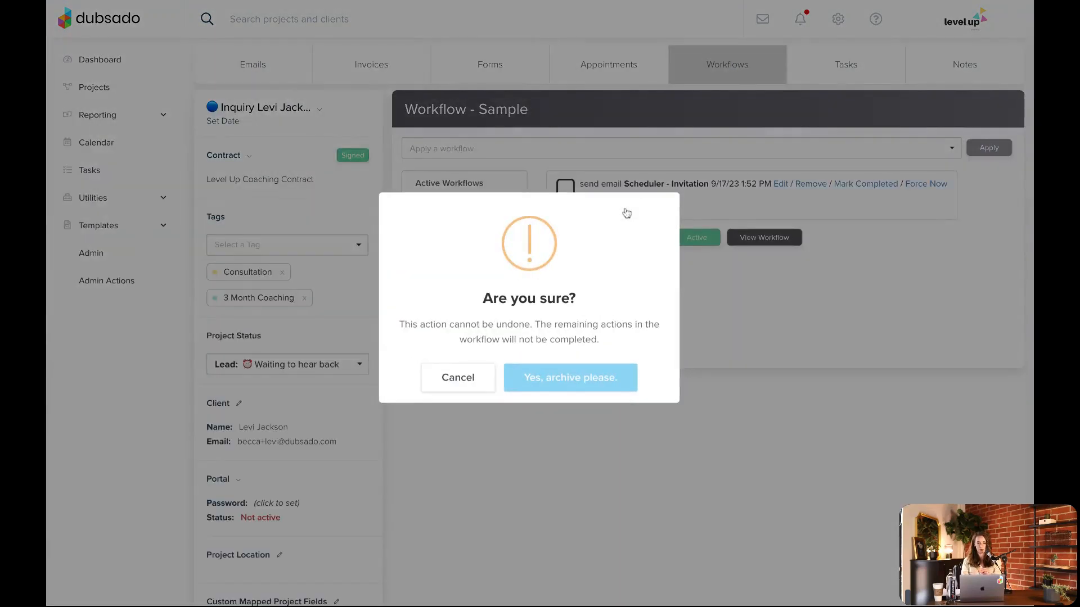
click(468, 387)
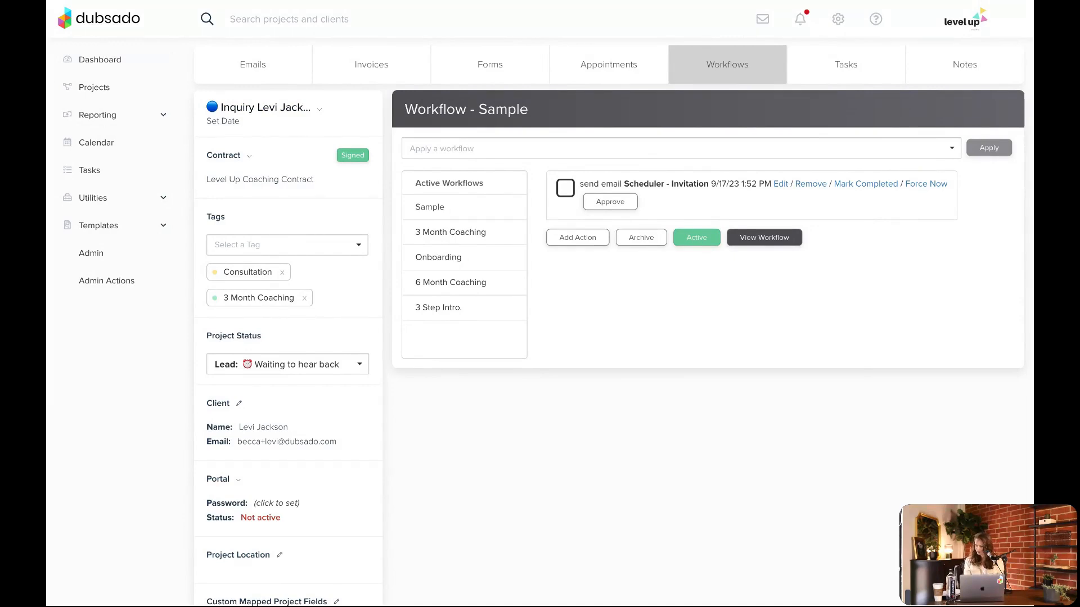
Open the Basics workflow template for editing
click(145, 228)
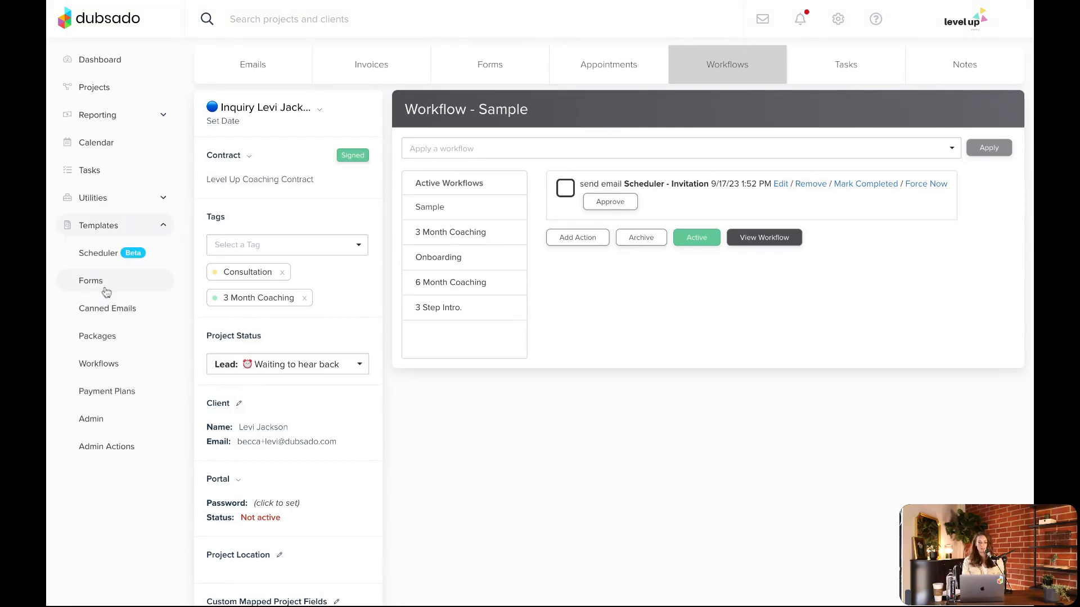
click(110, 368)
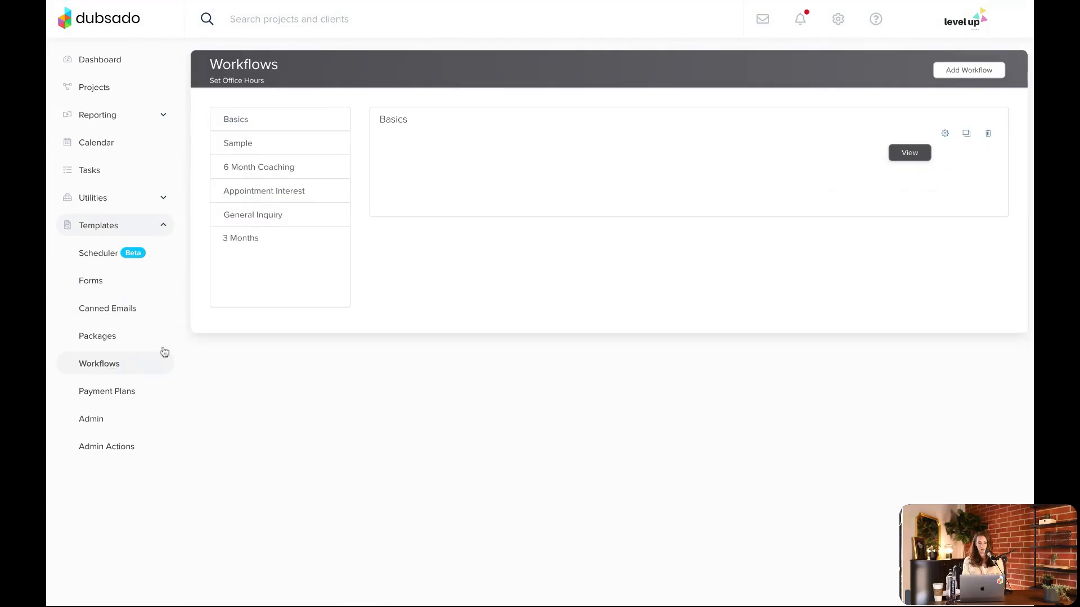
click(944, 135)
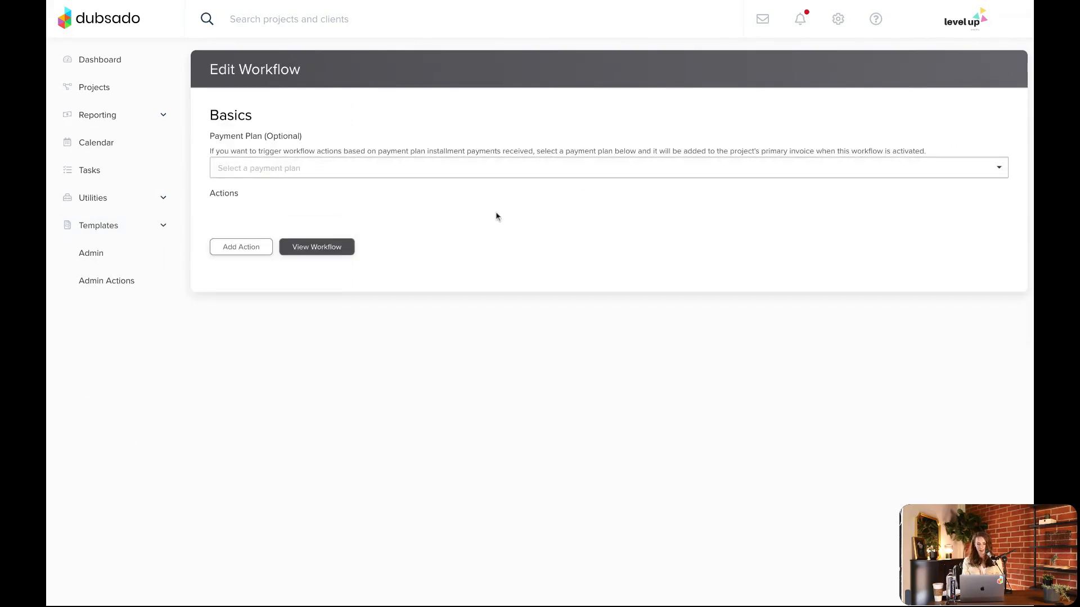
Start a new action in the Basics workflow and examine the settings of the Send Email and Send Form action types
click(251, 247)
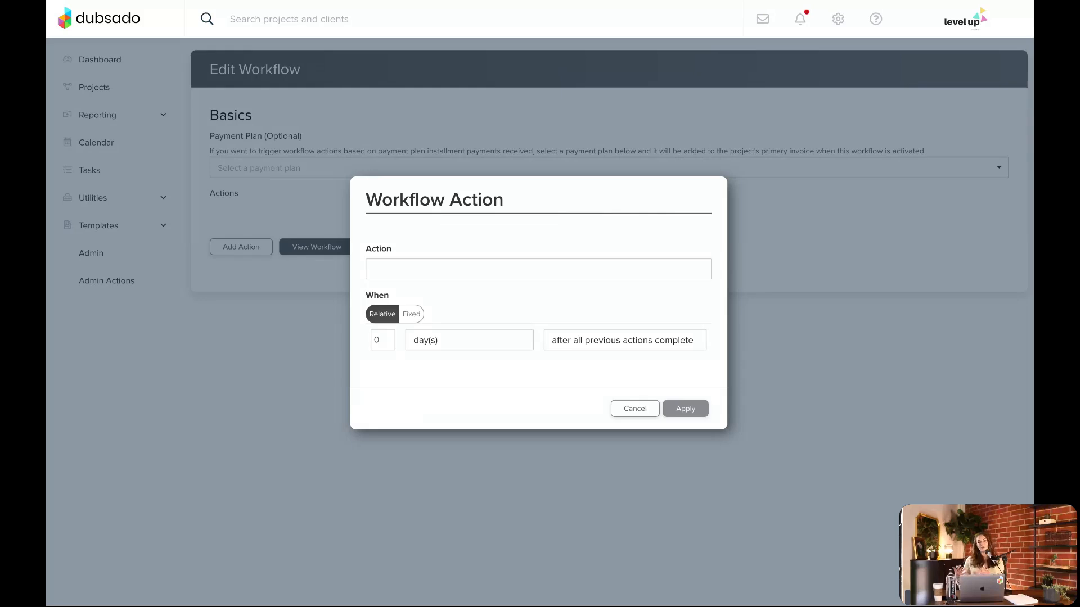
click(454, 278)
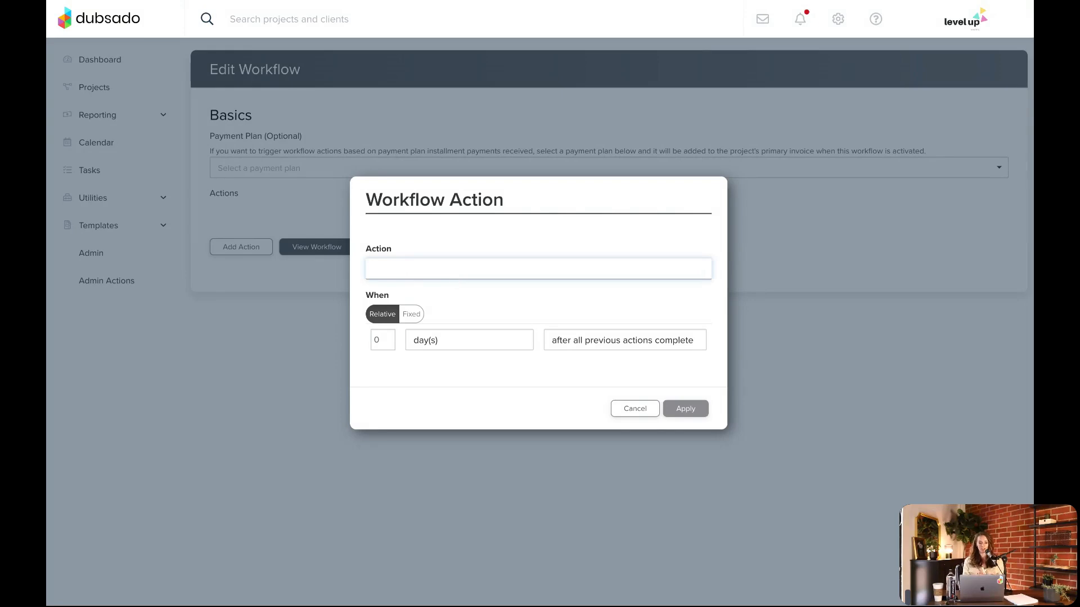
click(433, 320)
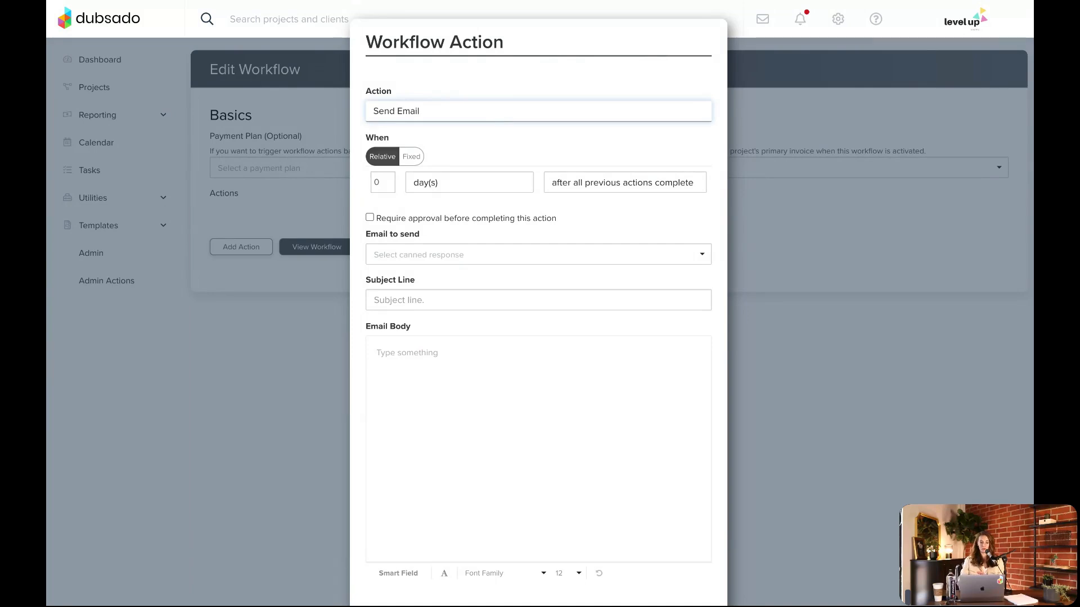
click(427, 127)
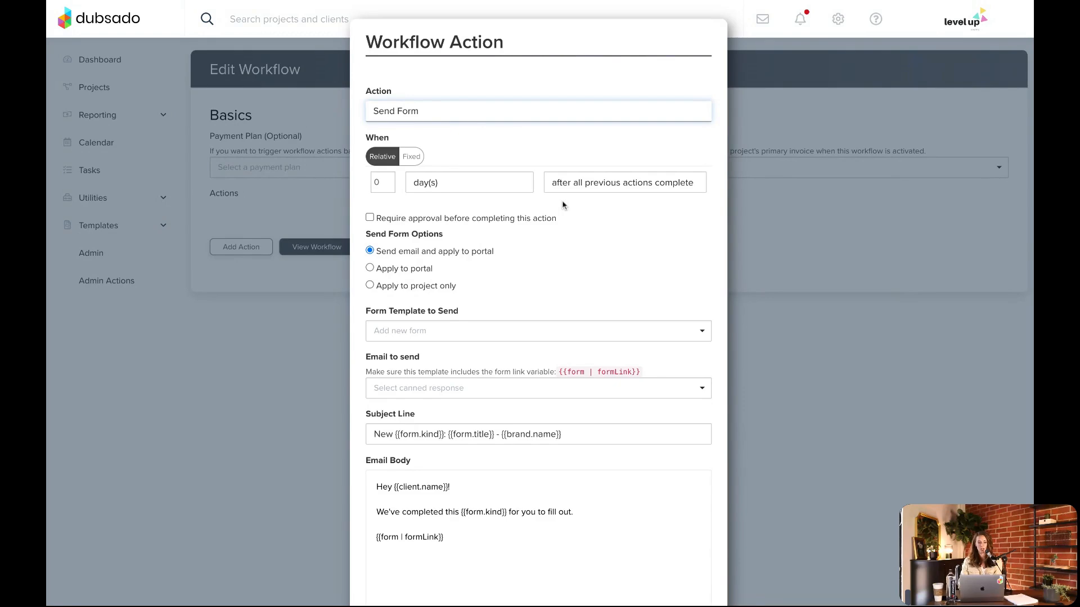
scroll(563, 204, down, 1)
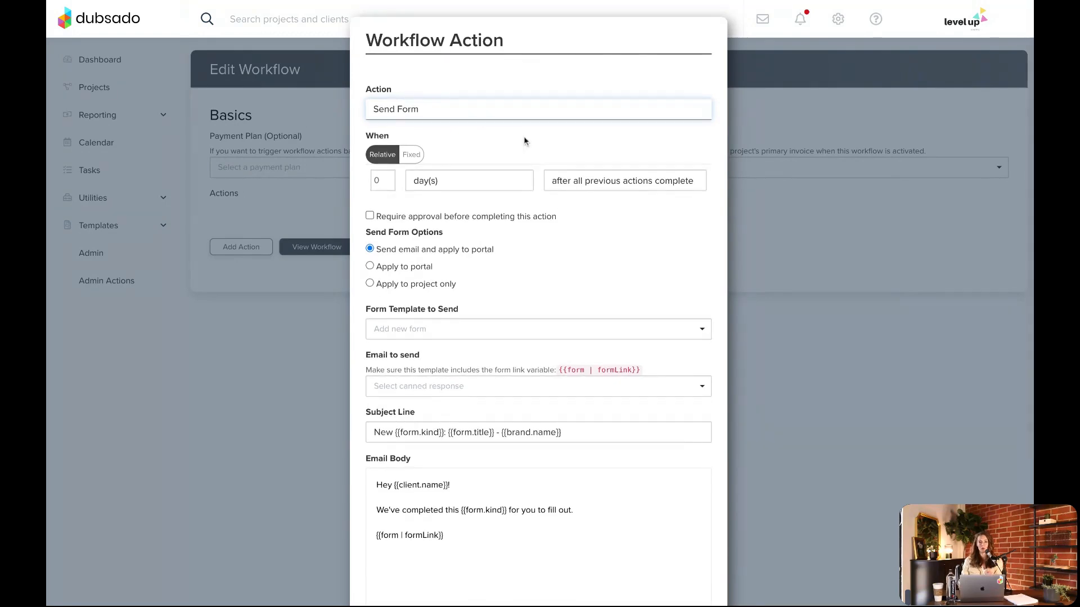
scroll(523, 169, down, 4)
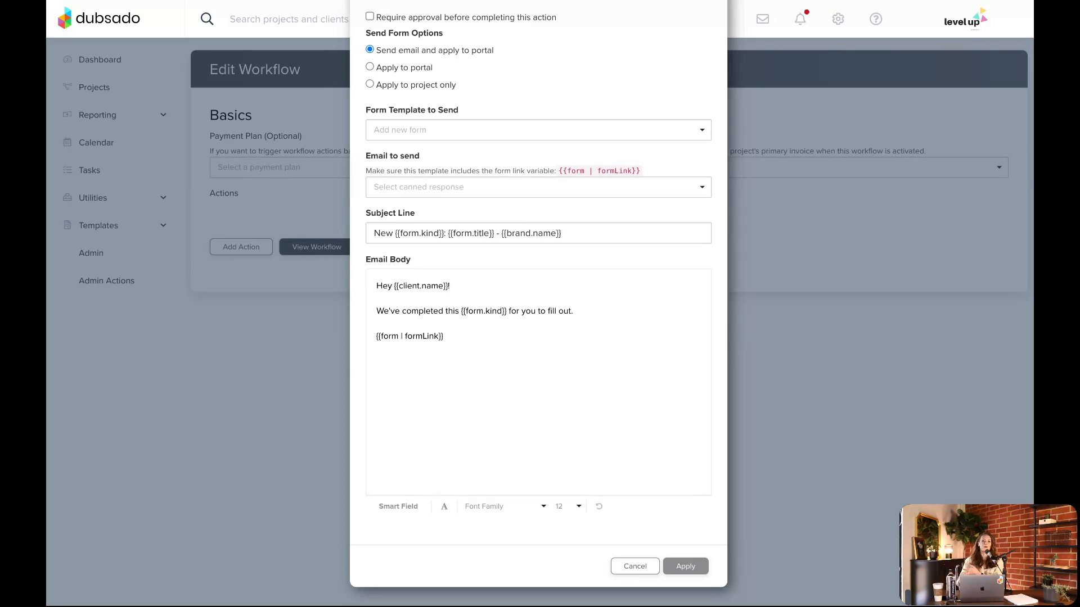
scroll(437, 118, up, 5)
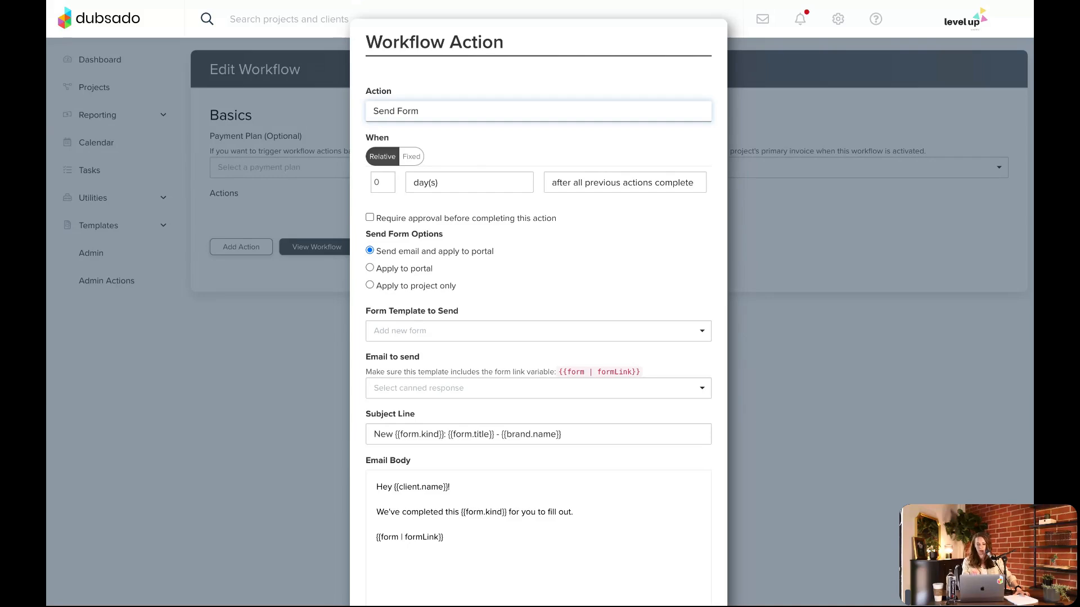
Switch the action to Send Appointment Scheduler and examine its scheduler template, email and portal options
click(428, 255)
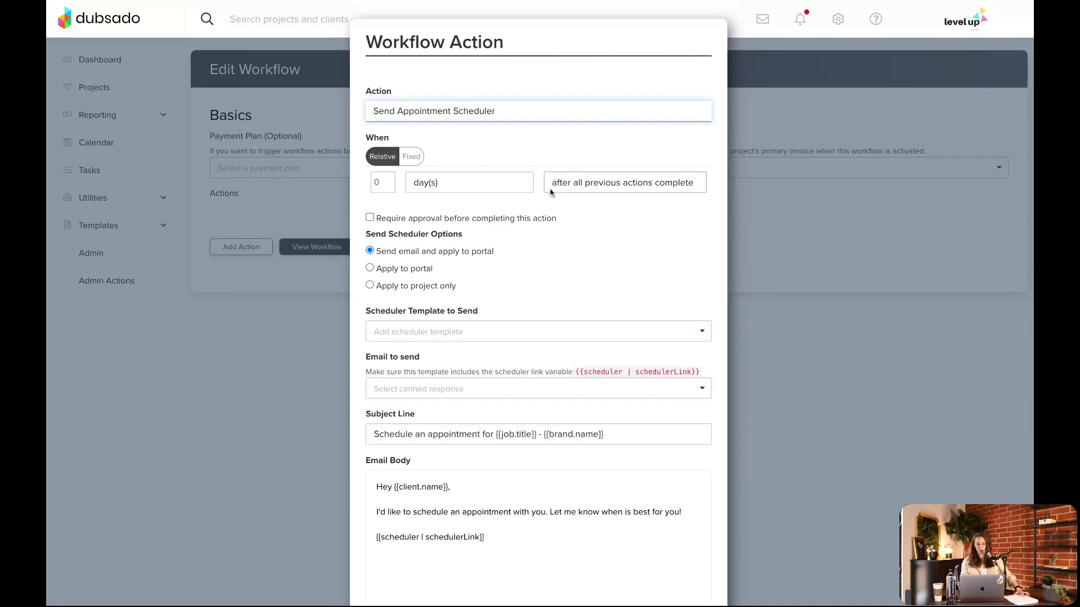
scroll(540, 169, down, 2)
click(482, 232)
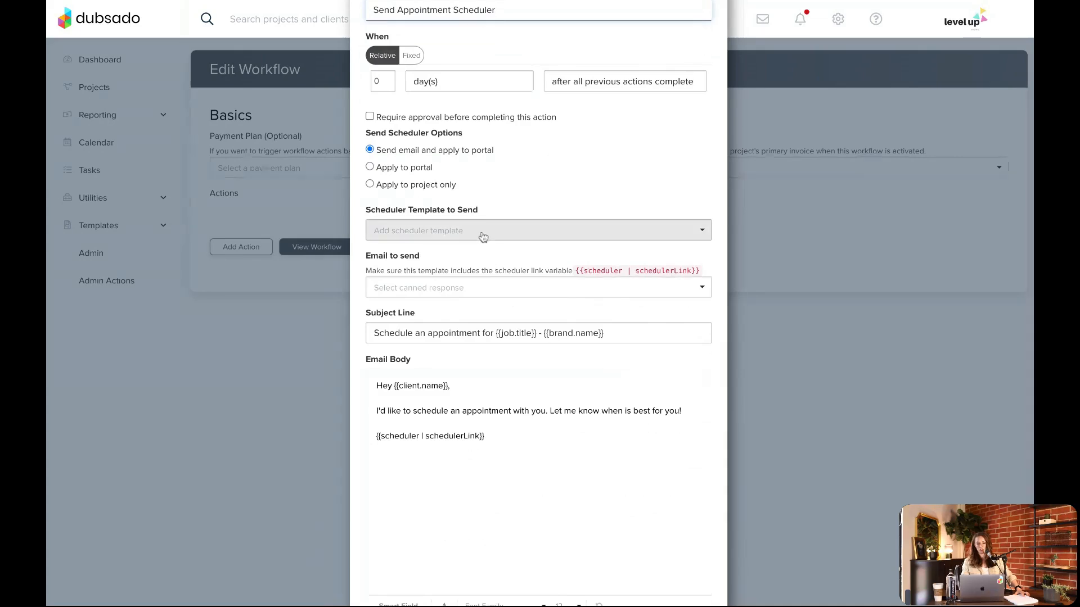
click(611, 188)
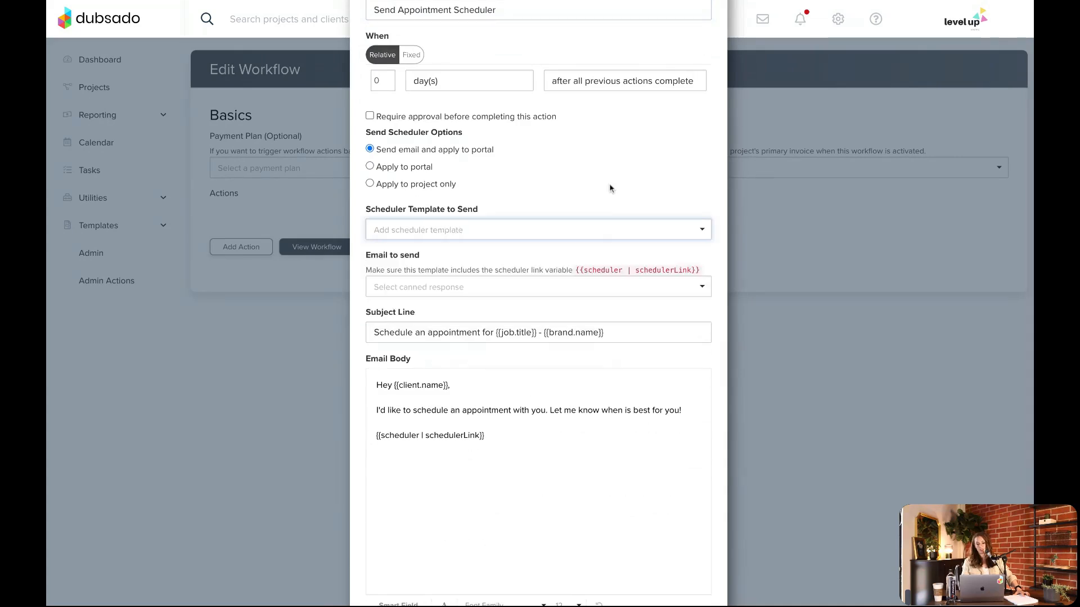
scroll(610, 188, down, 1)
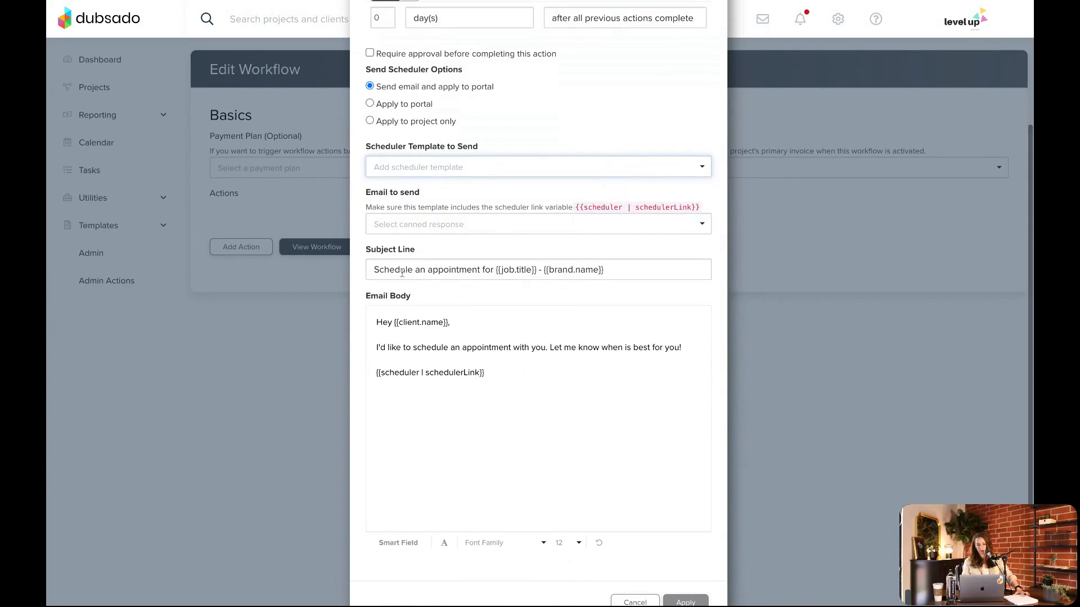
scroll(427, 97, up, 3)
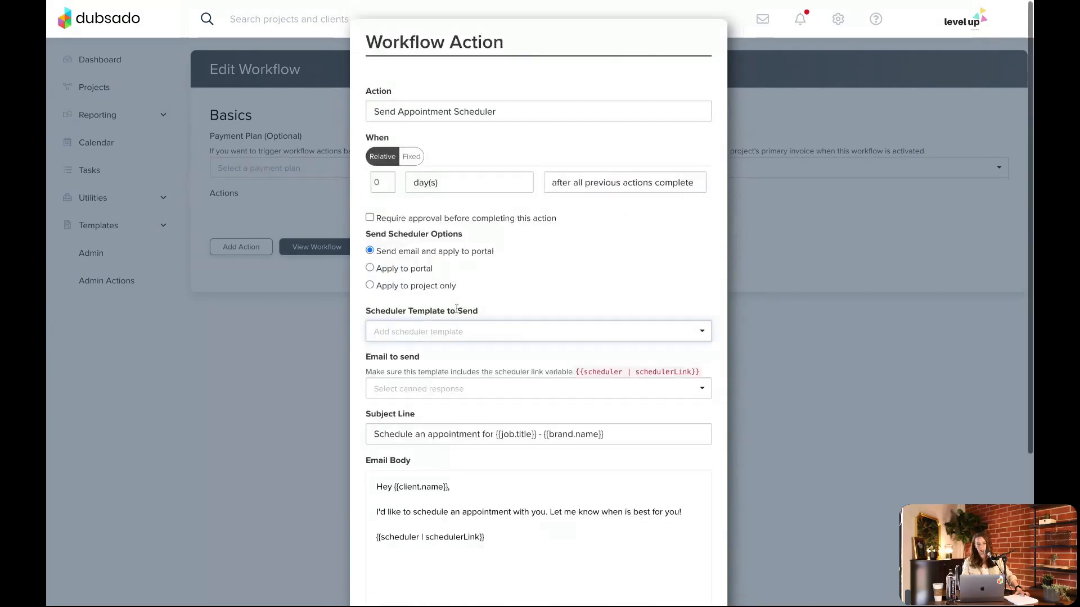
Switch the action back to Send Form, look through the available form templates, and discard the action
click(427, 120)
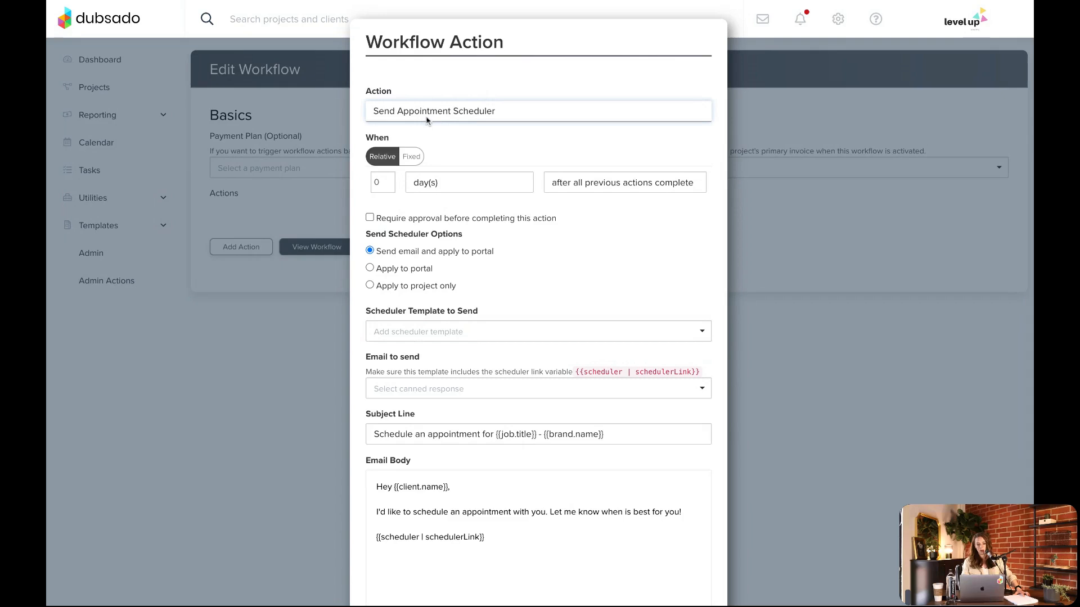
click(472, 136)
click(465, 326)
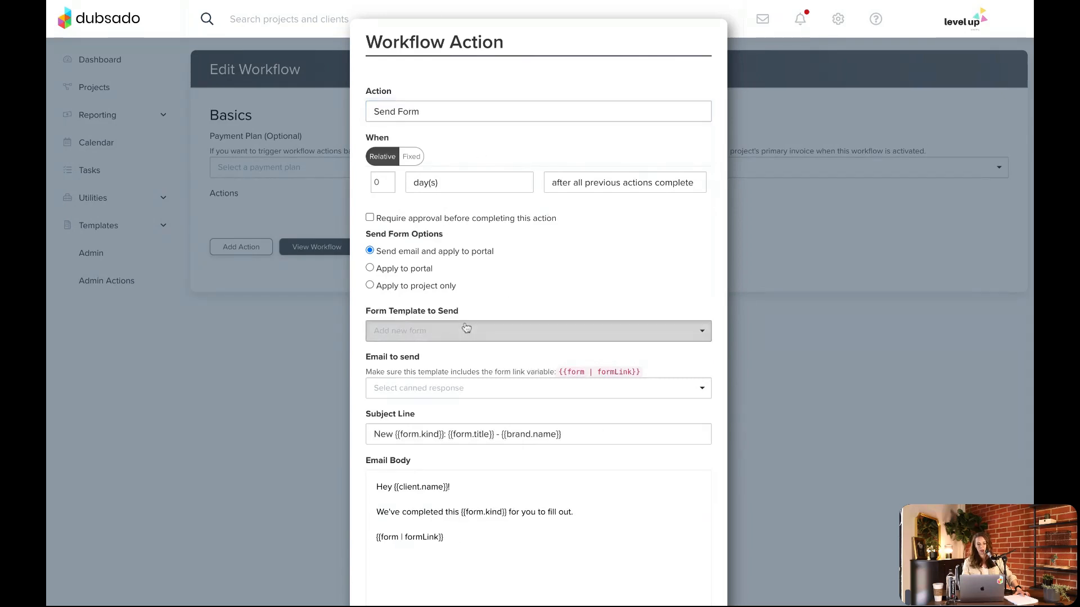
scroll(478, 364, down, 5)
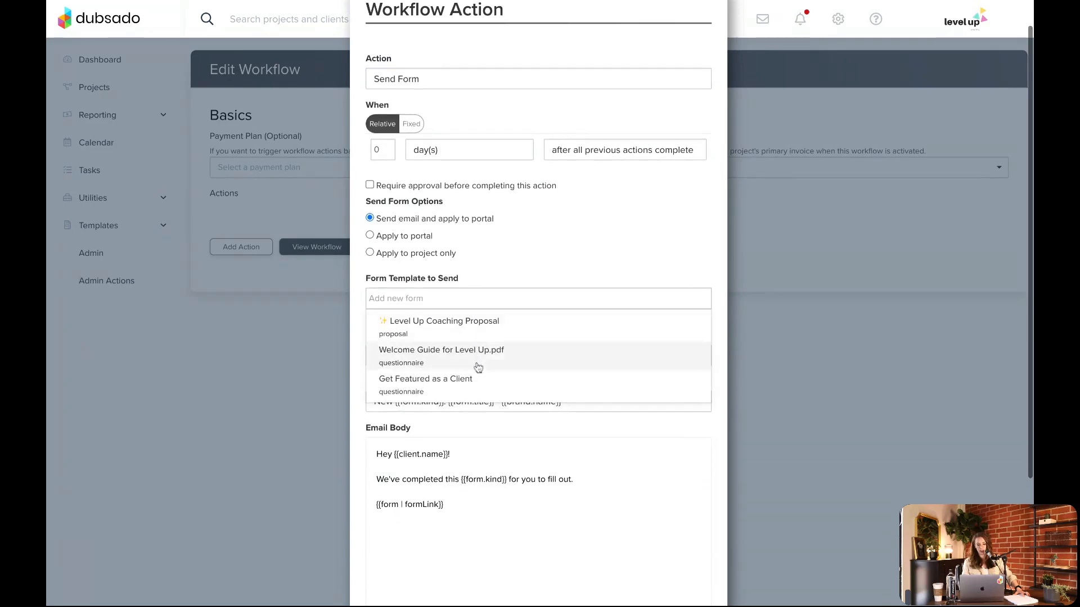
scroll(477, 367, up, 5)
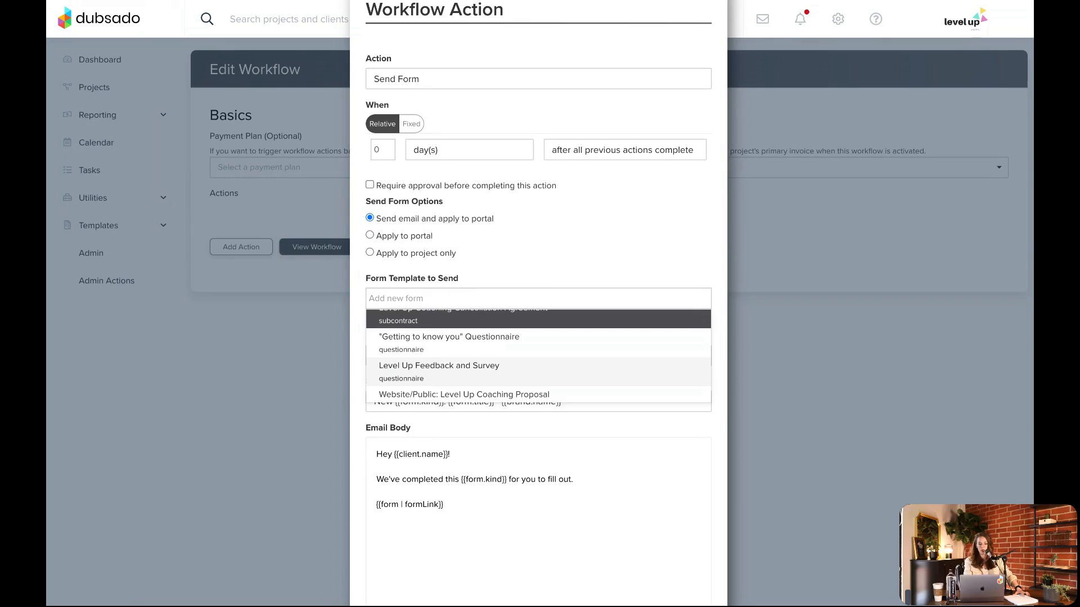
scroll(613, 392, up, 1)
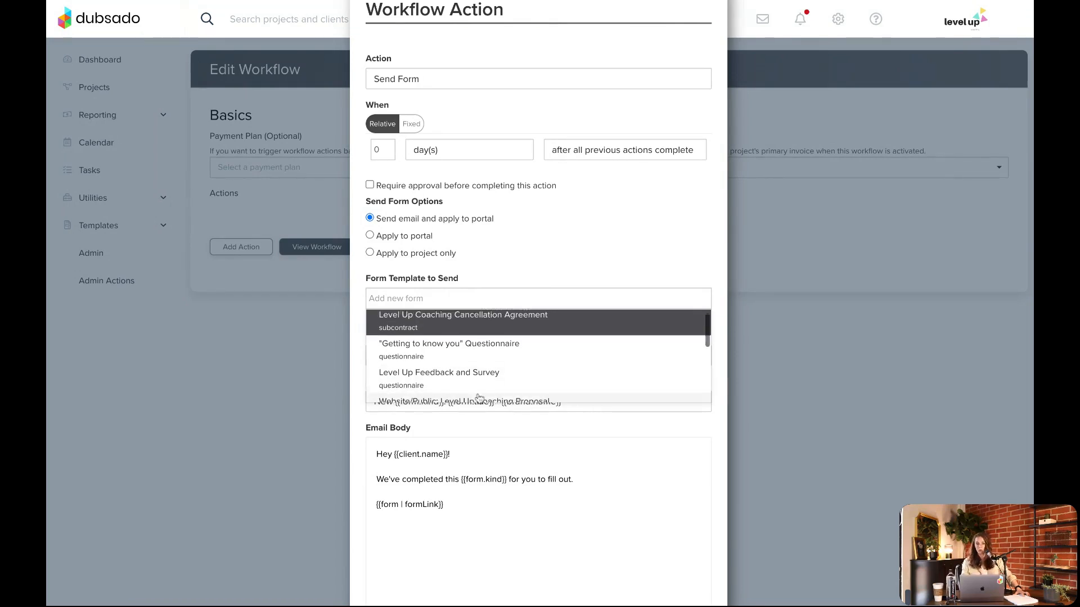
click(635, 257)
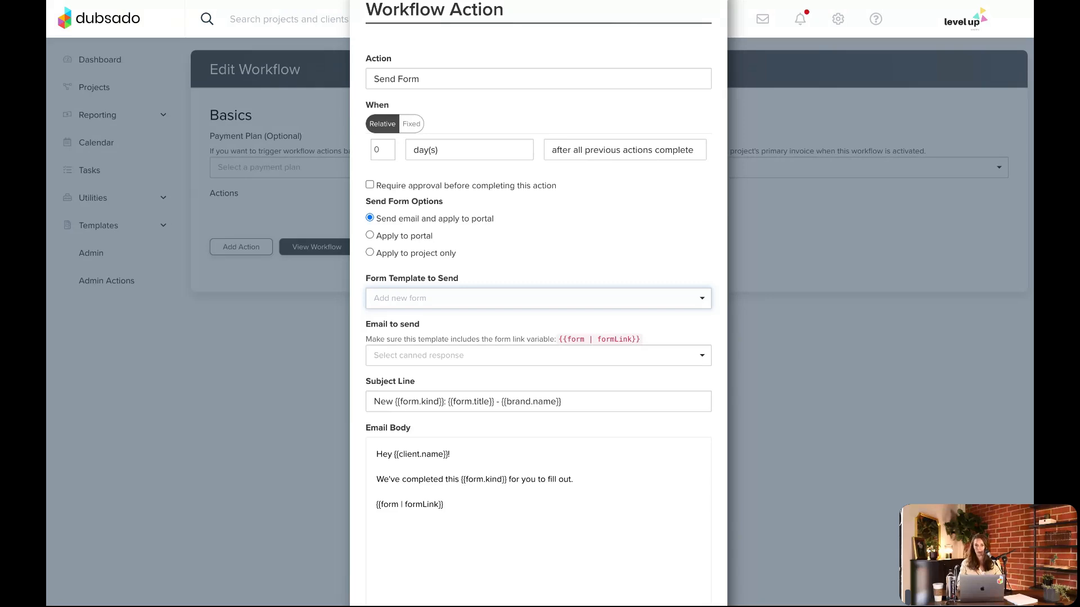
scroll(631, 601, down, 3)
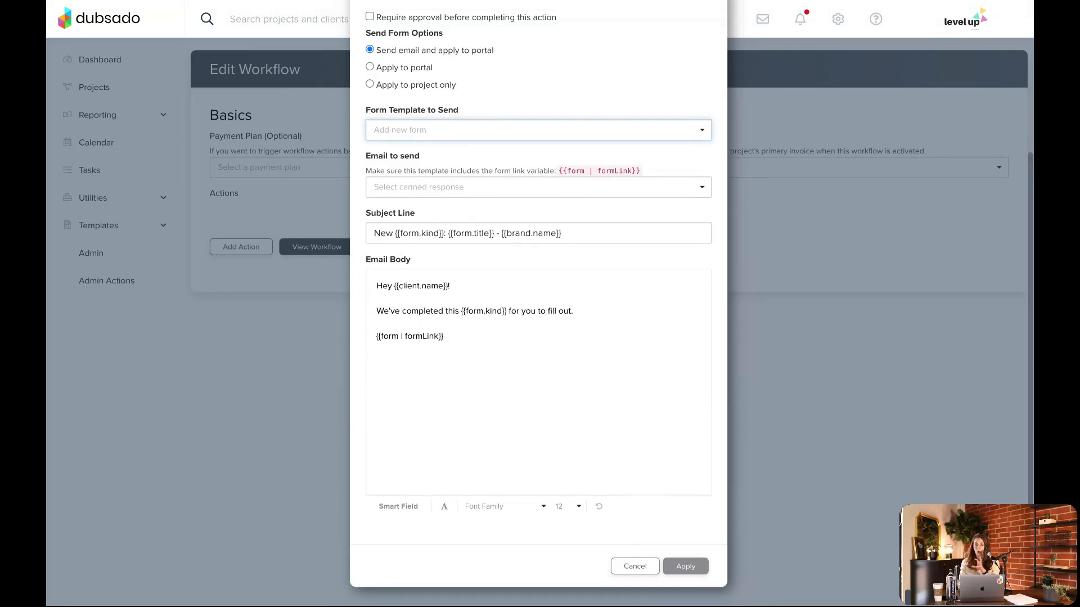
click(635, 566)
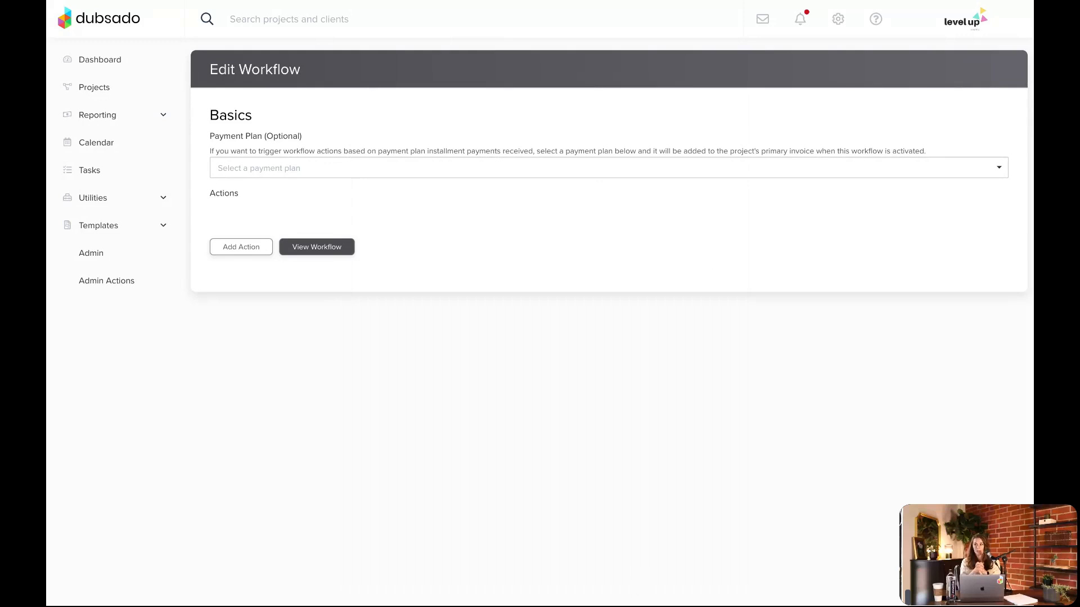
Add a Send Form action to the Basics workflow that sends the "Getting to know you" Questionnaire 0 days after workflow started
click(230, 250)
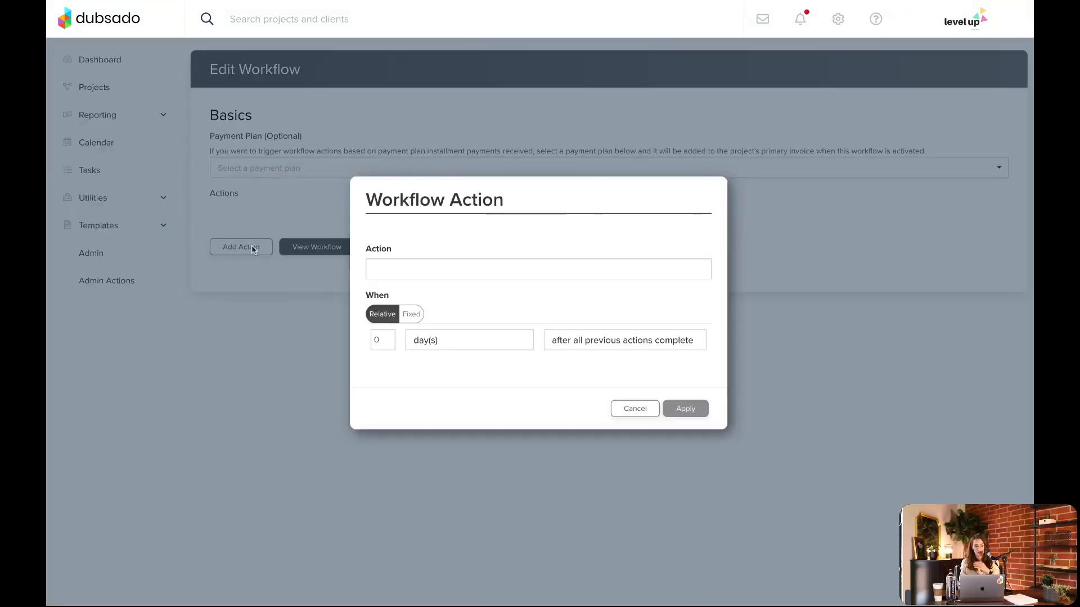
click(441, 336)
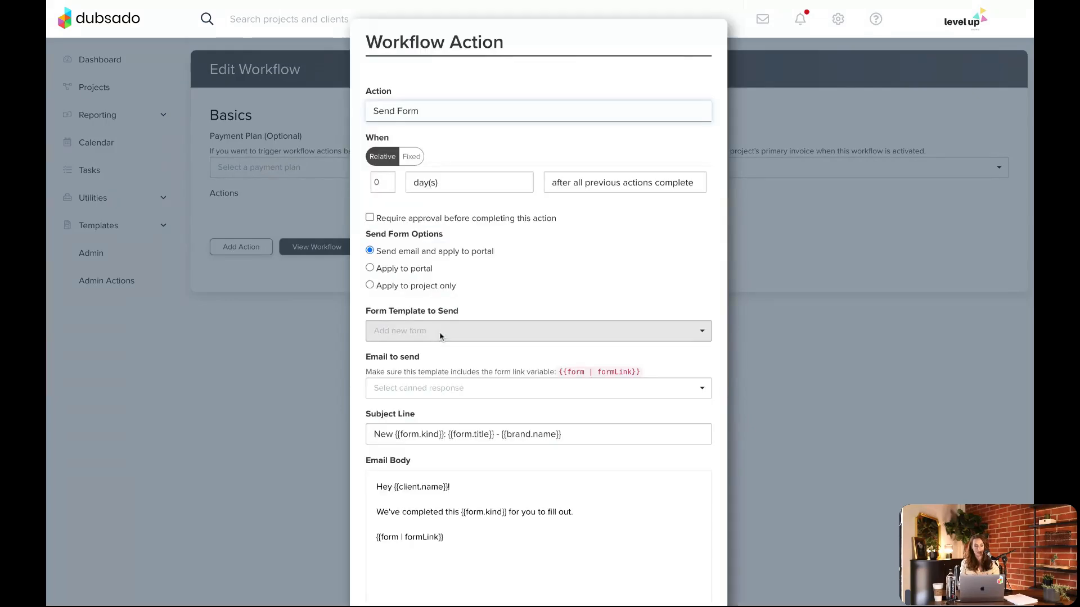
click(578, 185)
click(606, 73)
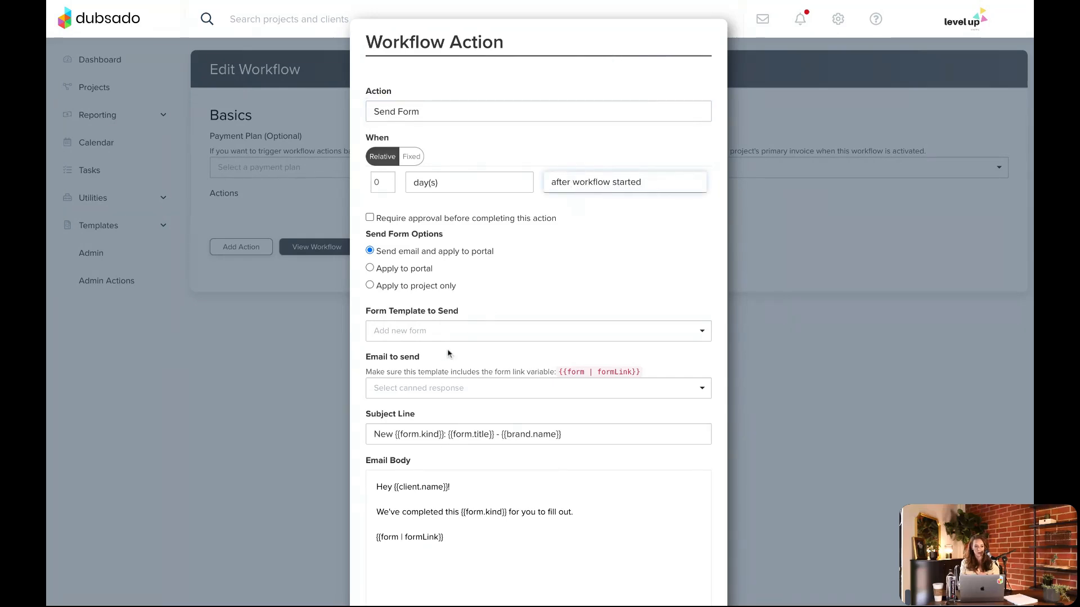
click(442, 333)
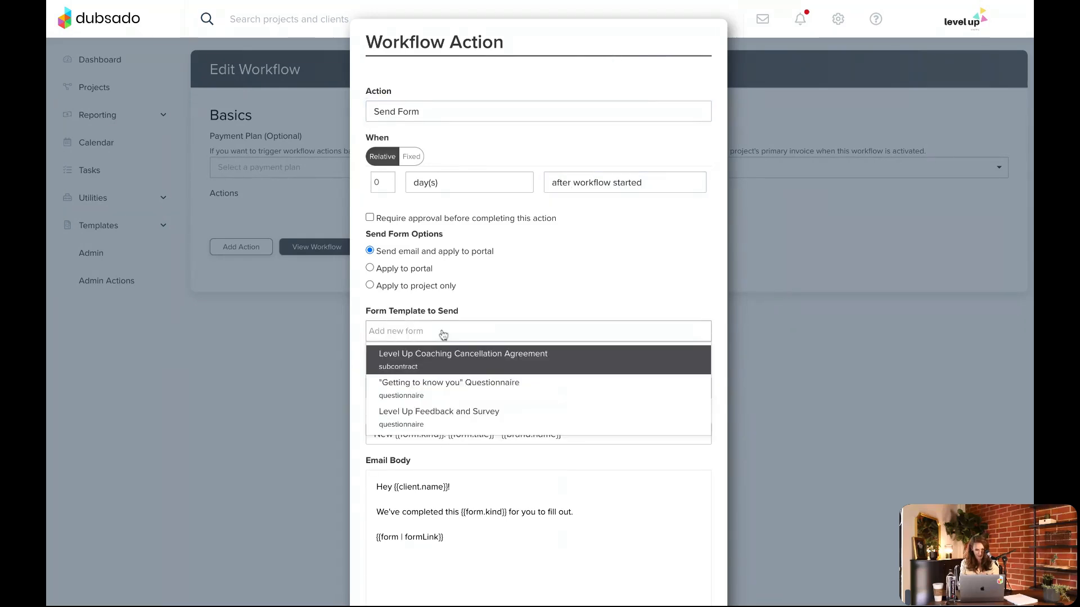
click(440, 395)
scroll(662, 246, down, 4)
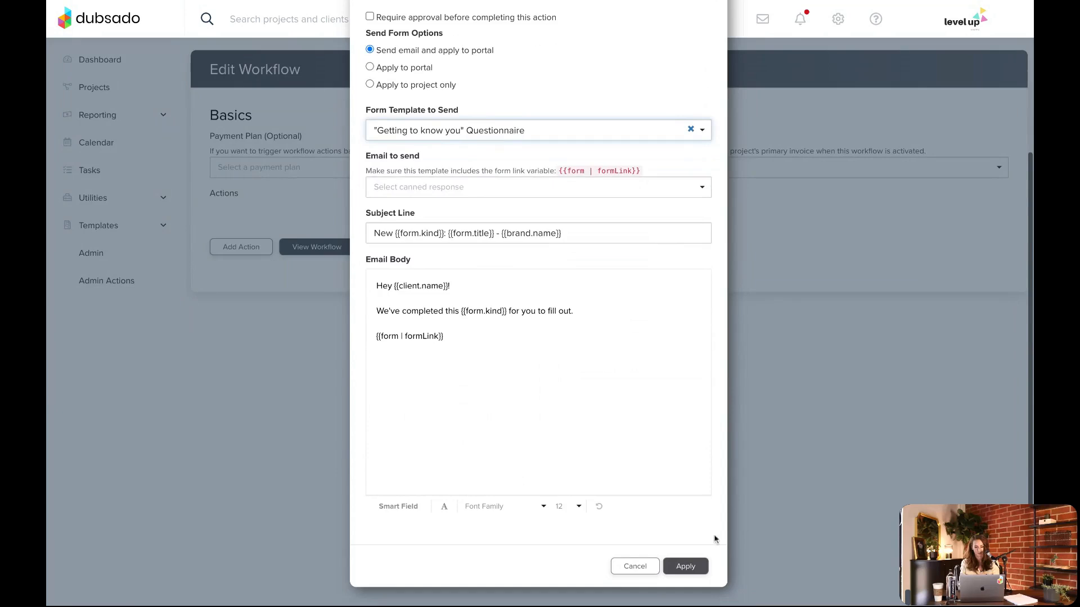
click(684, 566)
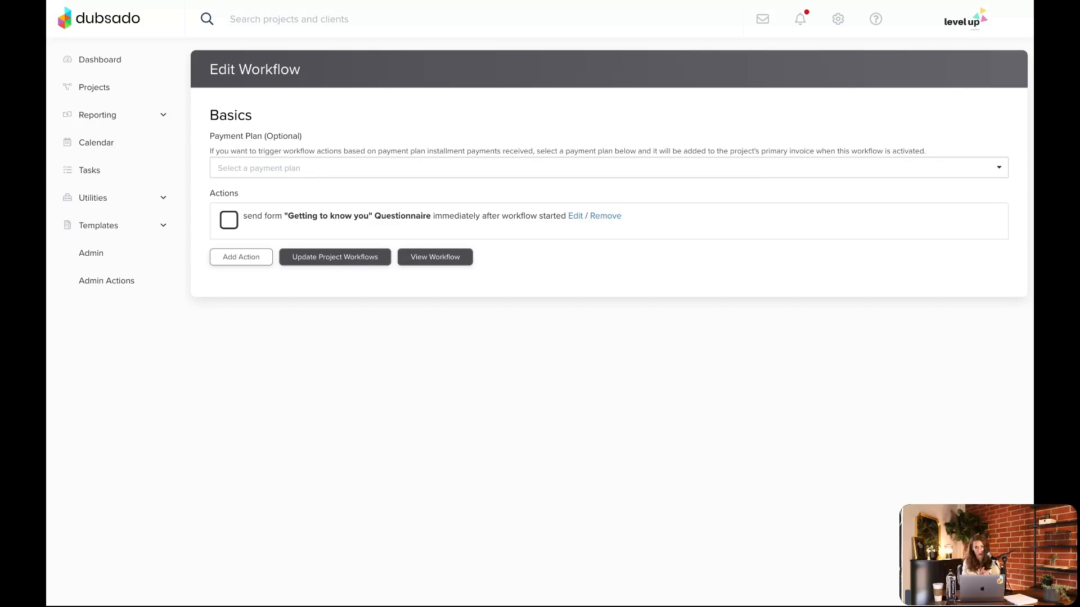
Set the "Getting to know you" Questionnaire form template to expire 10 days after project start, using a relative expiration date
click(98, 231)
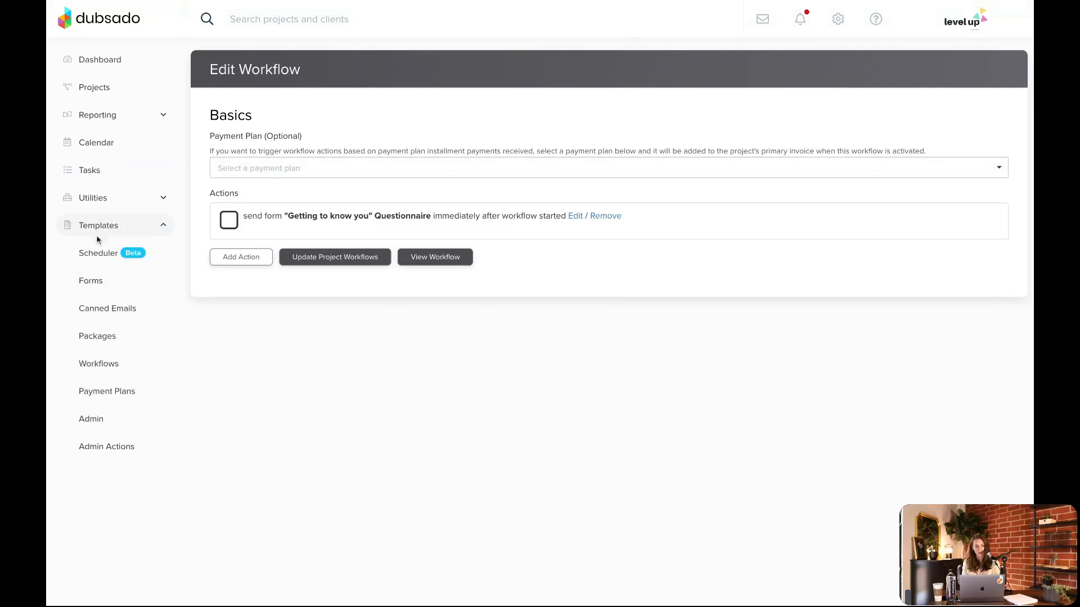
click(92, 280)
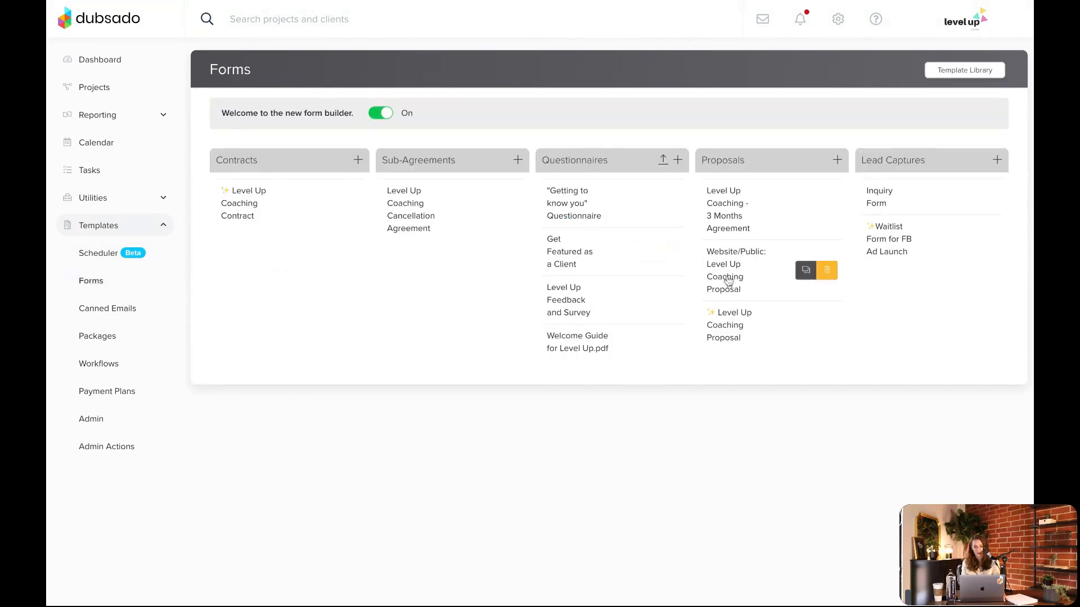
click(574, 203)
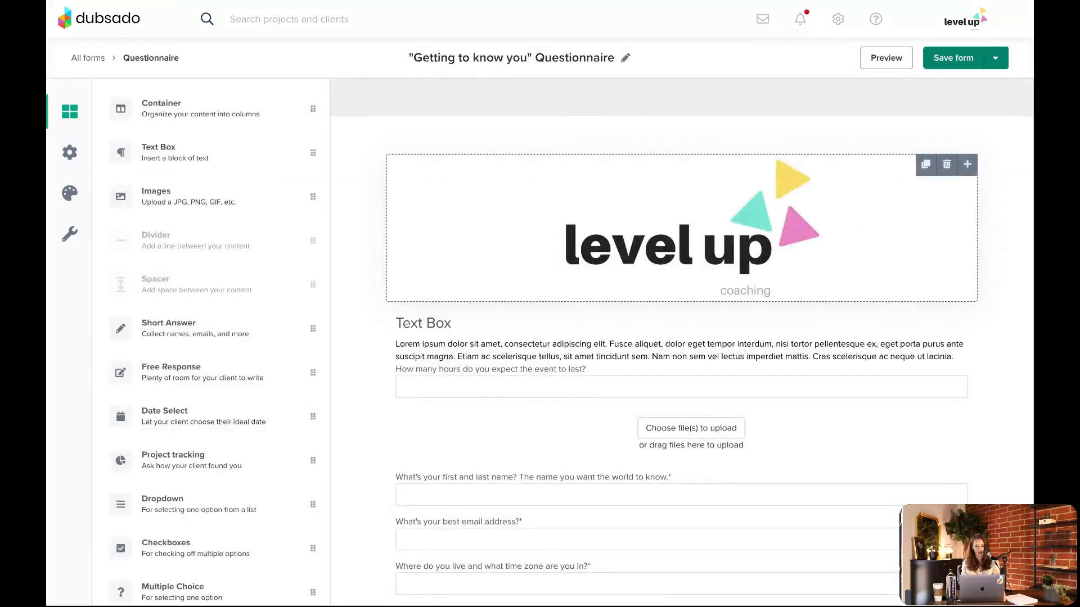
click(72, 151)
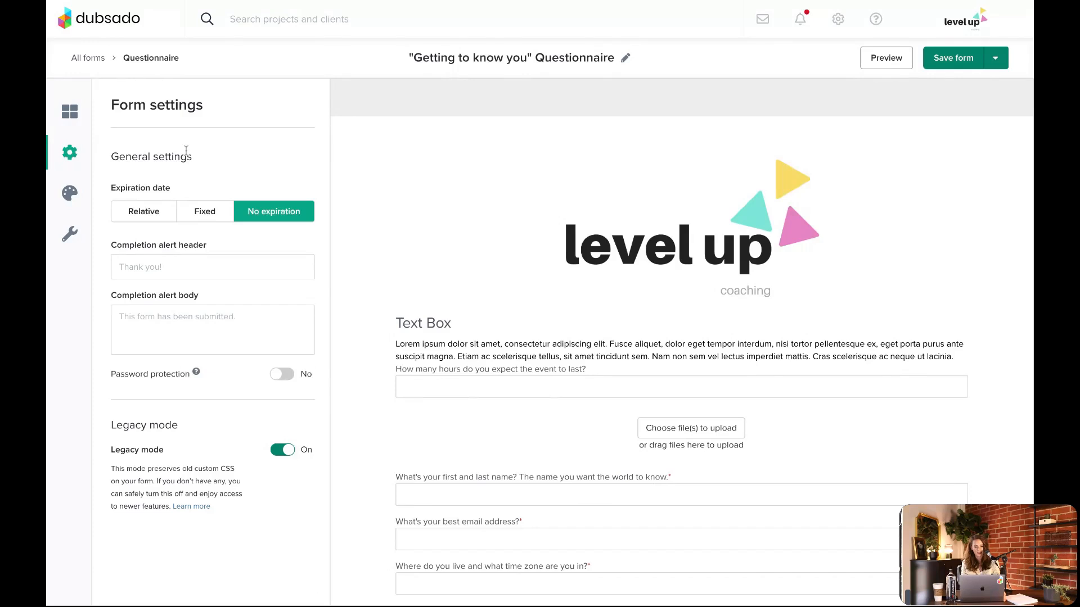
click(144, 214)
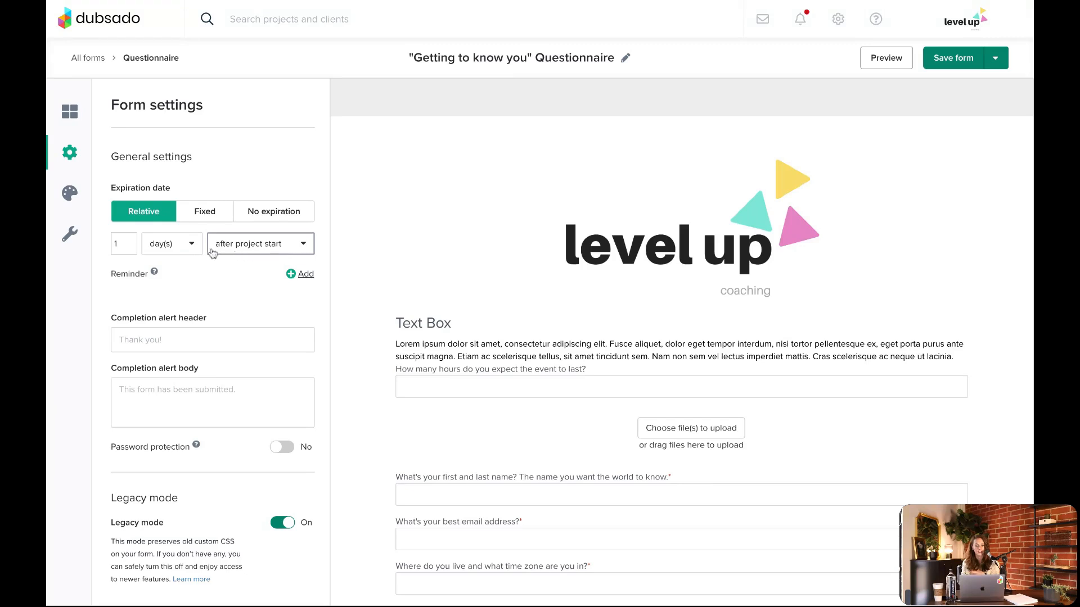
click(255, 247)
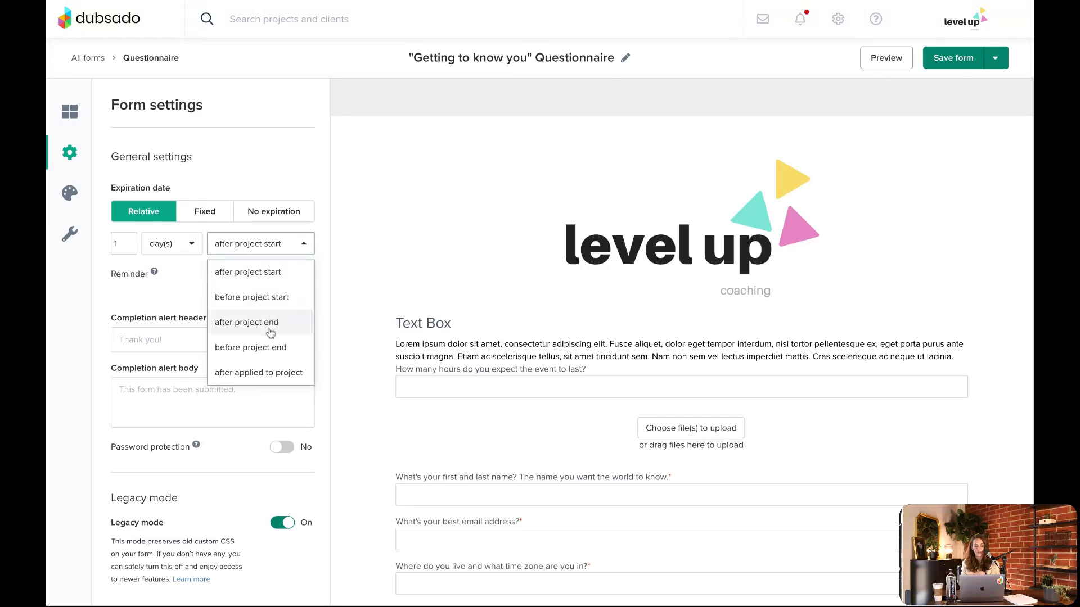
click(273, 279)
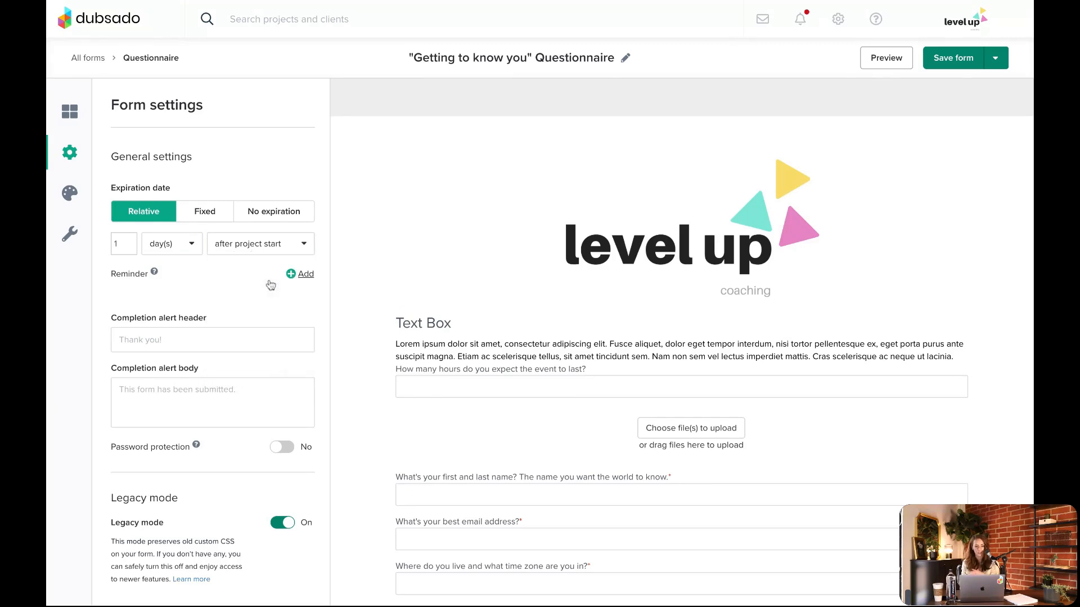
click(119, 243)
text(0)
Add a reminder 1 hour before the questionnaire's expiration, and save the form while leaving the editor
click(303, 274)
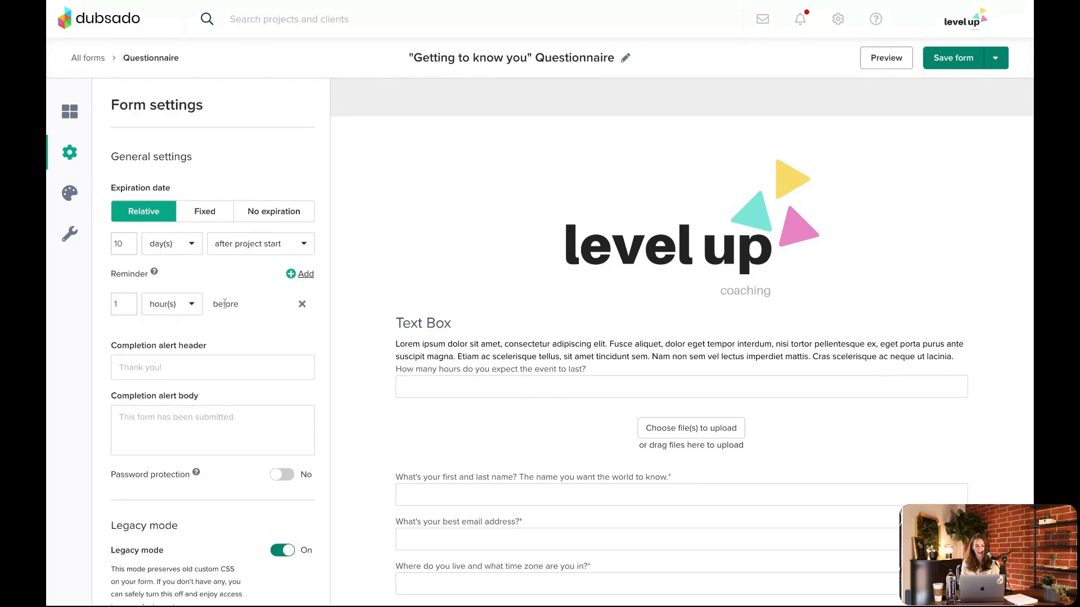
scroll(225, 304, down, 2)
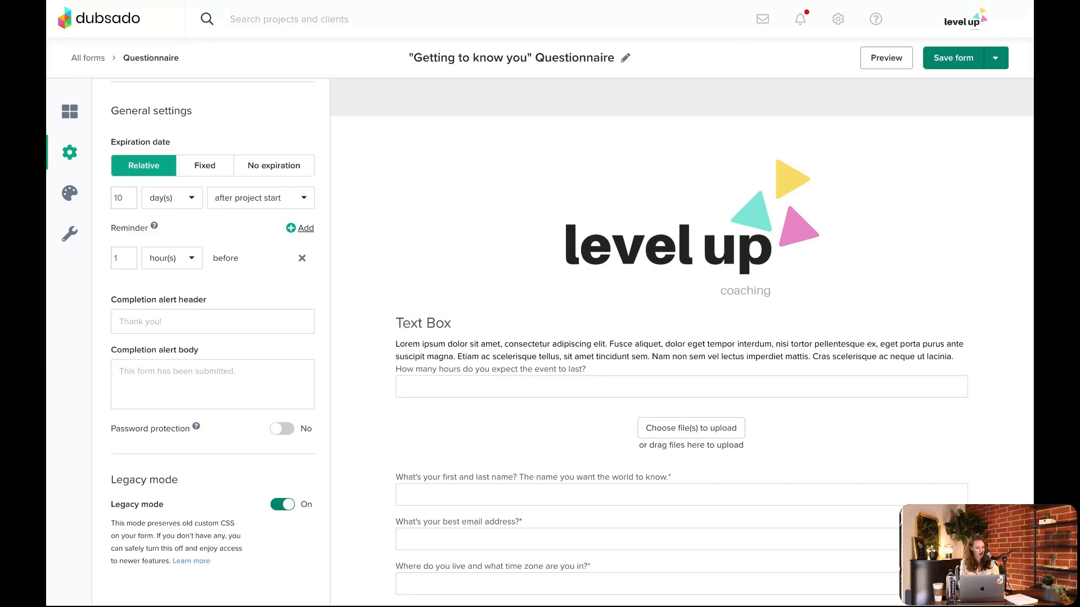
click(84, 59)
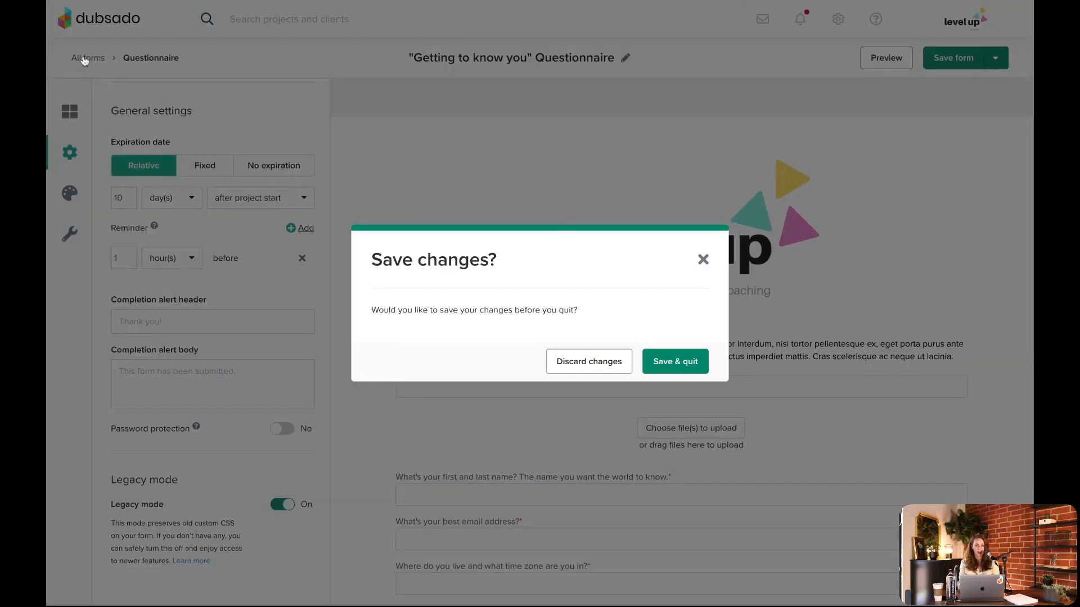
click(674, 363)
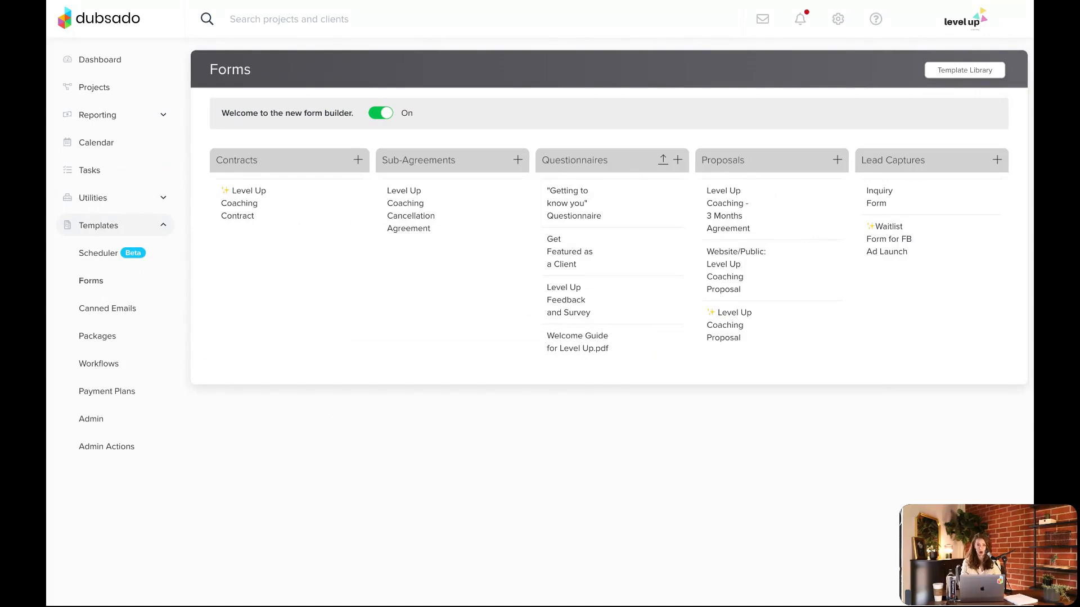
Check the Basics workflow template, and open the workflows of the project whose job status is Training
click(103, 363)
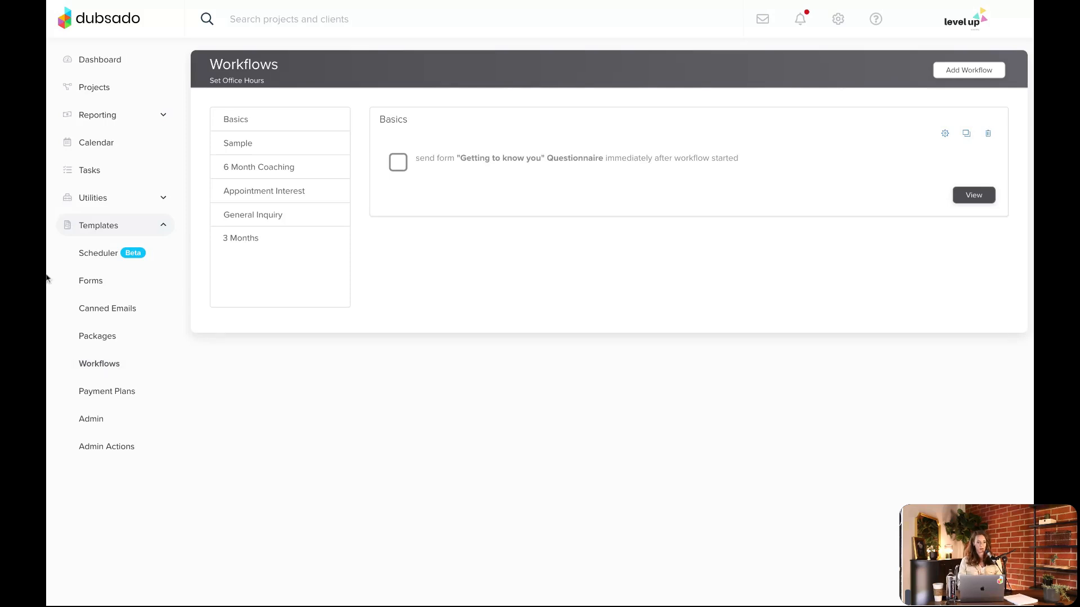
click(122, 90)
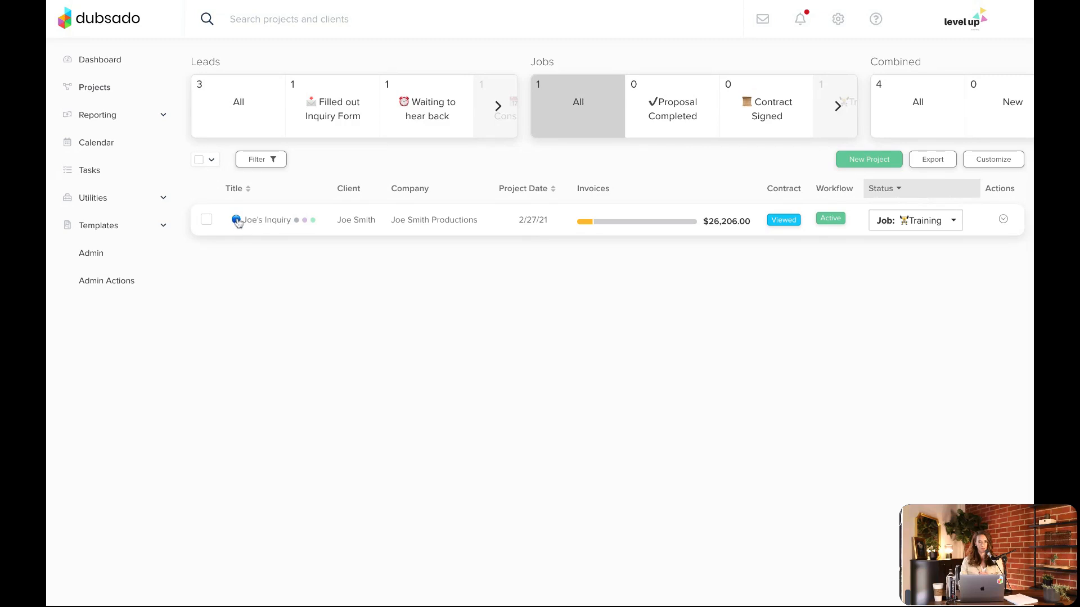
click(265, 225)
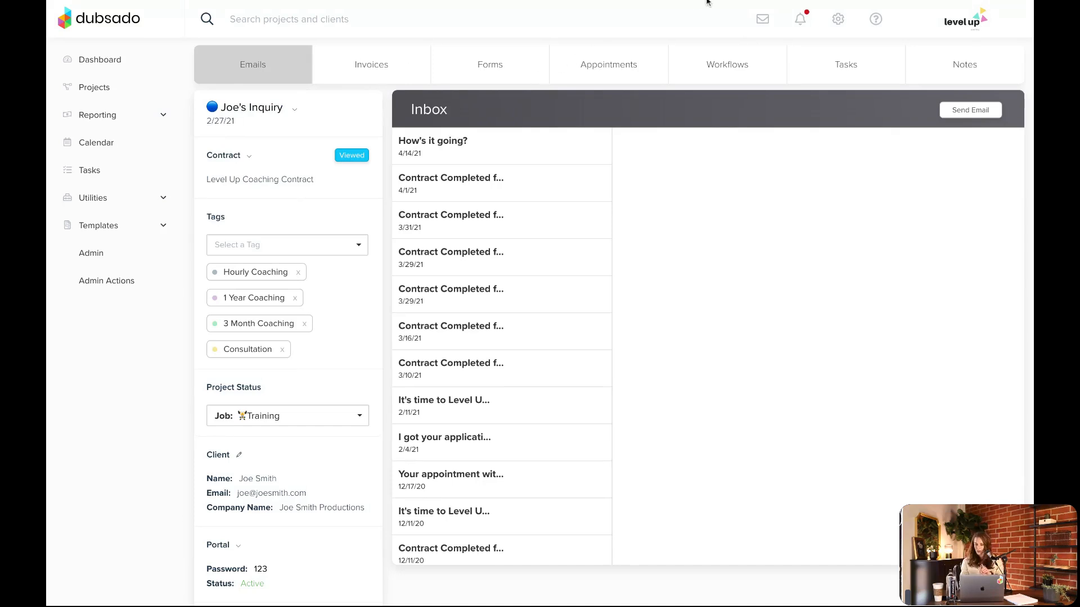
click(716, 74)
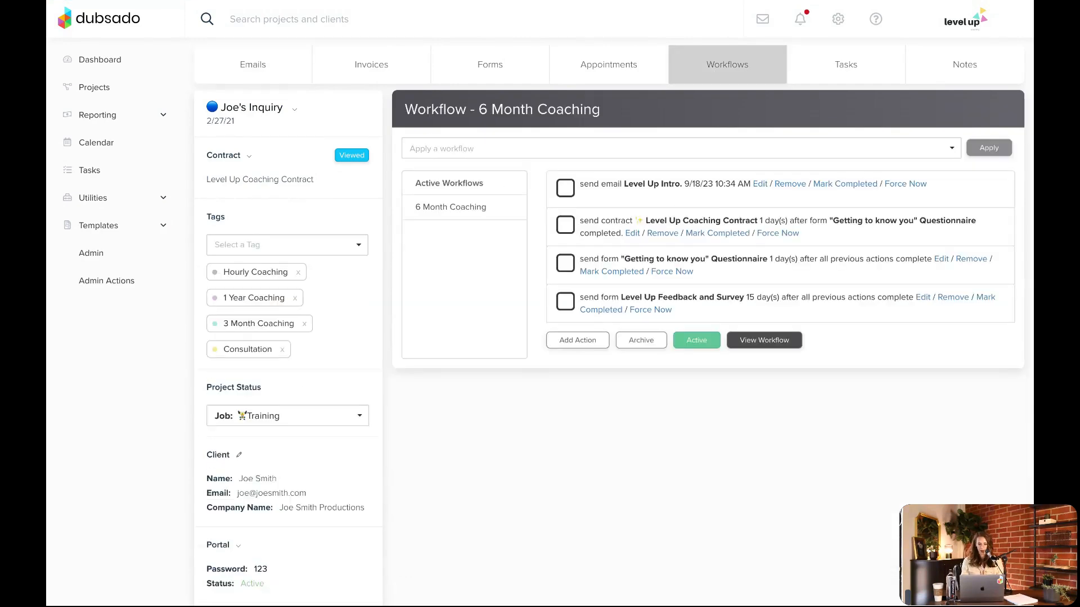
drag(720, 66, 730, 150)
Try to force the Level Up Intro email action in the project's 6 Month Coaching workflow to run immediately
click(908, 475)
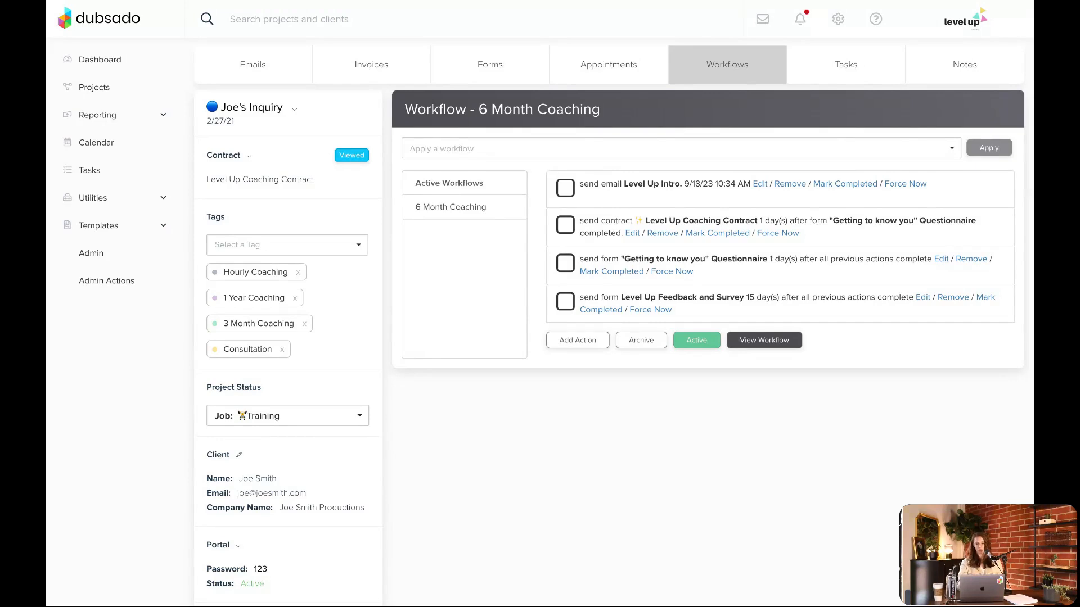
click(916, 184)
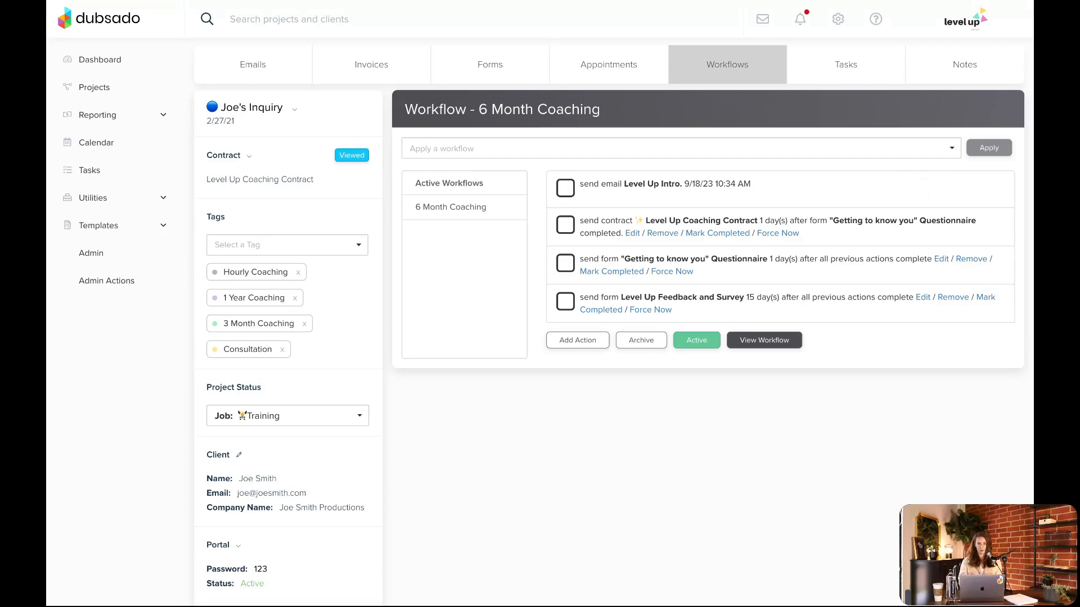
scroll(848, 170, down, 3)
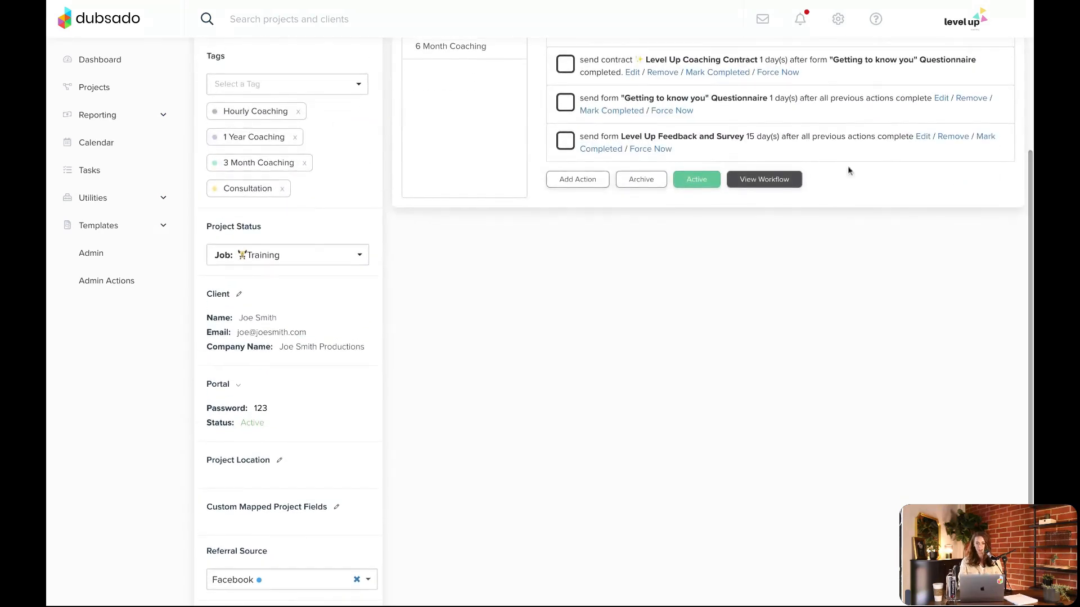
click(631, 75)
scroll(690, 139, up, 1)
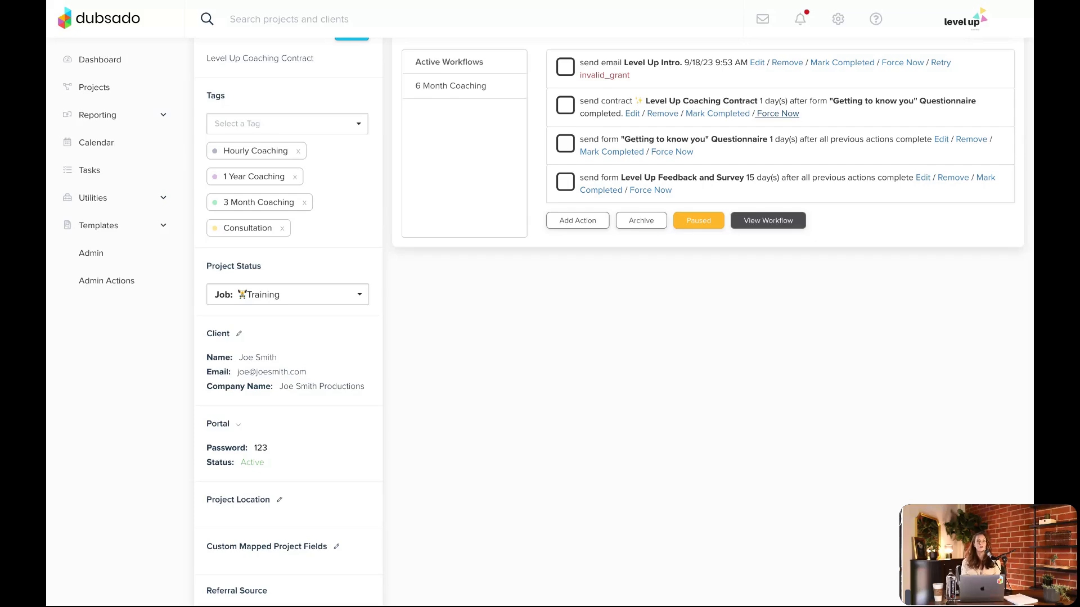
scroll(303, 80, up, 3)
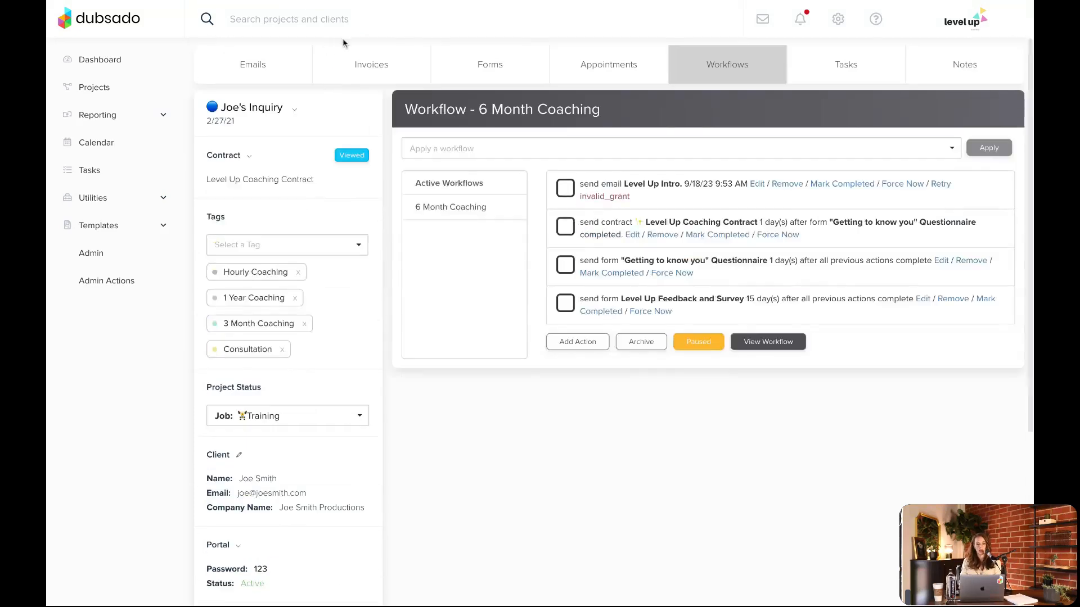
View the project's invoices, and examine the settings and email of the 6 Month Coaching workflow's Send Contract action
click(357, 63)
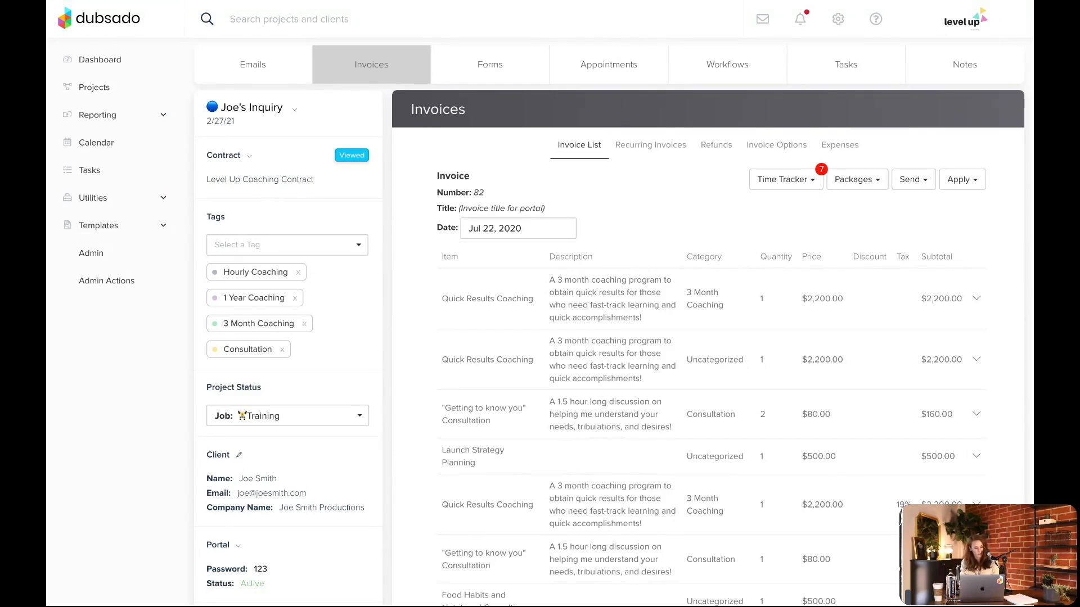
click(728, 64)
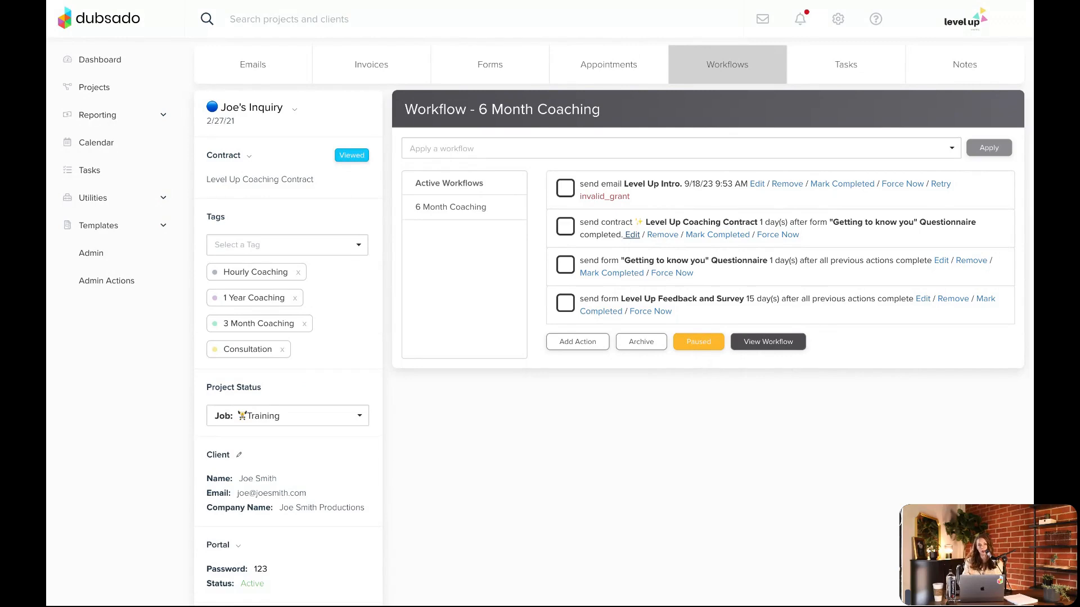
click(632, 234)
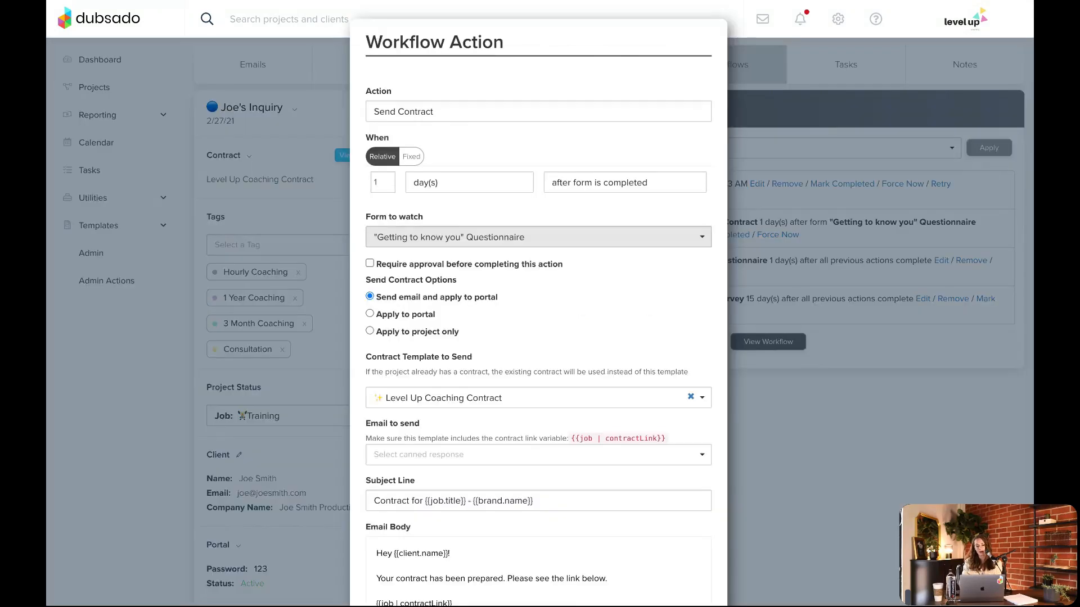
scroll(537, 313, down, 3)
scroll(536, 313, down, 2)
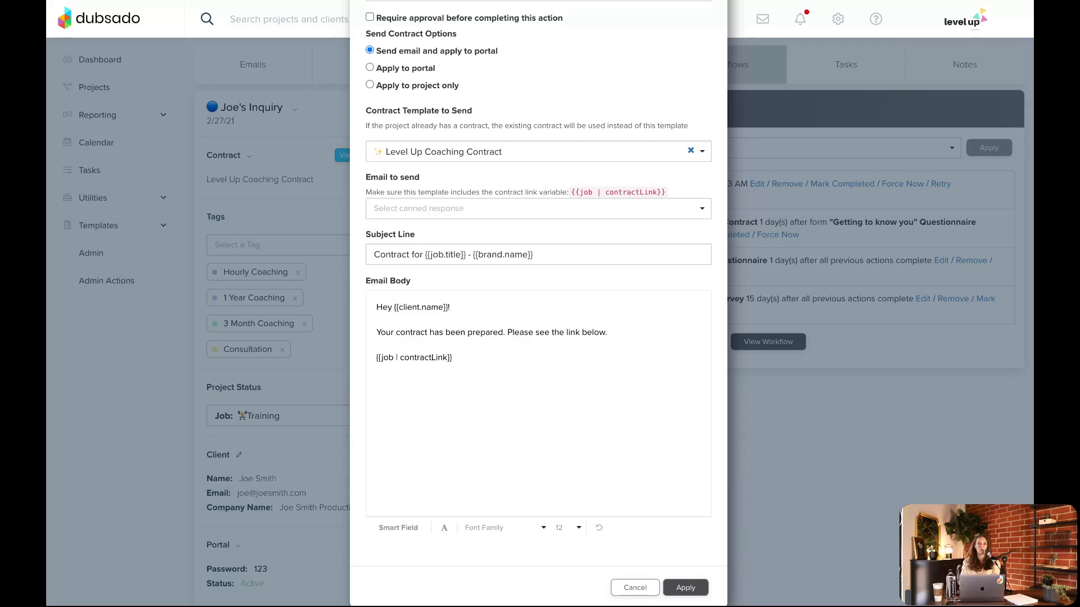
scroll(700, 302, up, 3)
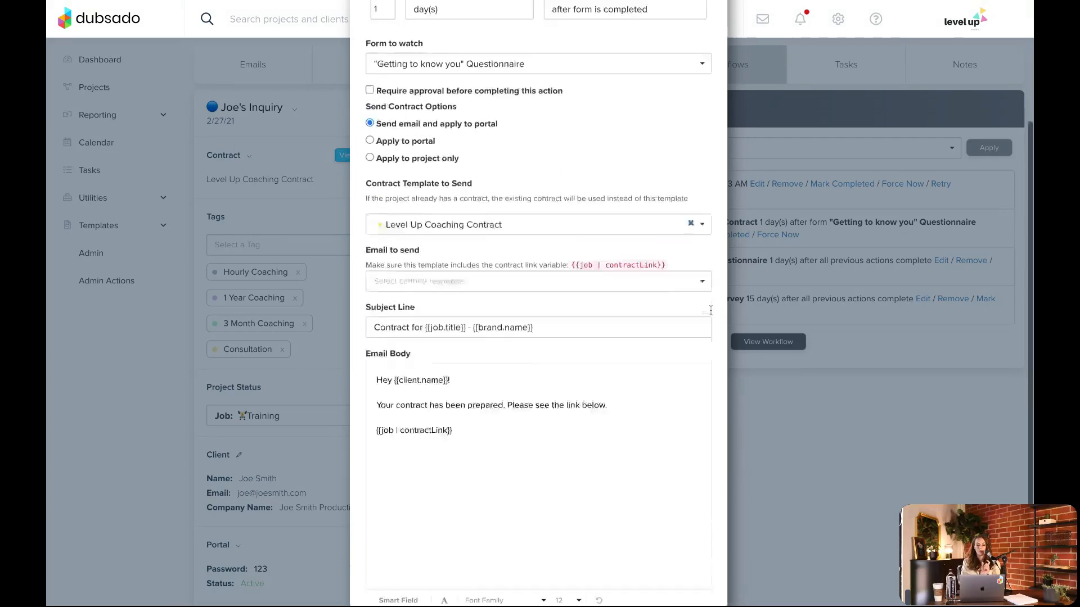
scroll(711, 311, up, 1)
scroll(646, 304, down, 4)
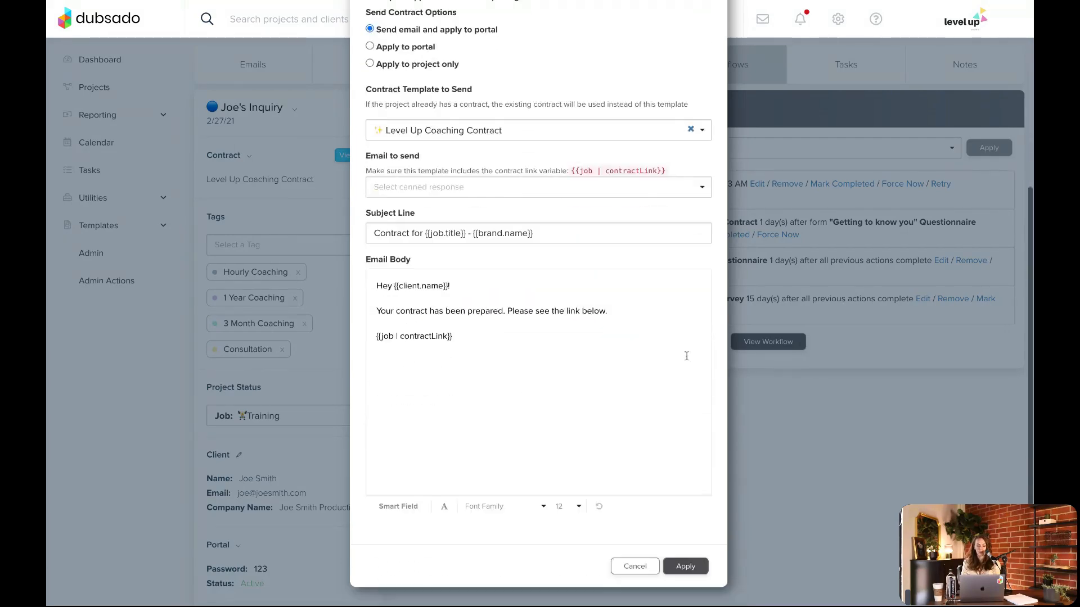
Append the test text "ksjdhjhf asd" after "Please see the link below." in the contract email body, and apply the action changes
click(631, 310)
text(ksjdhjhf asd)
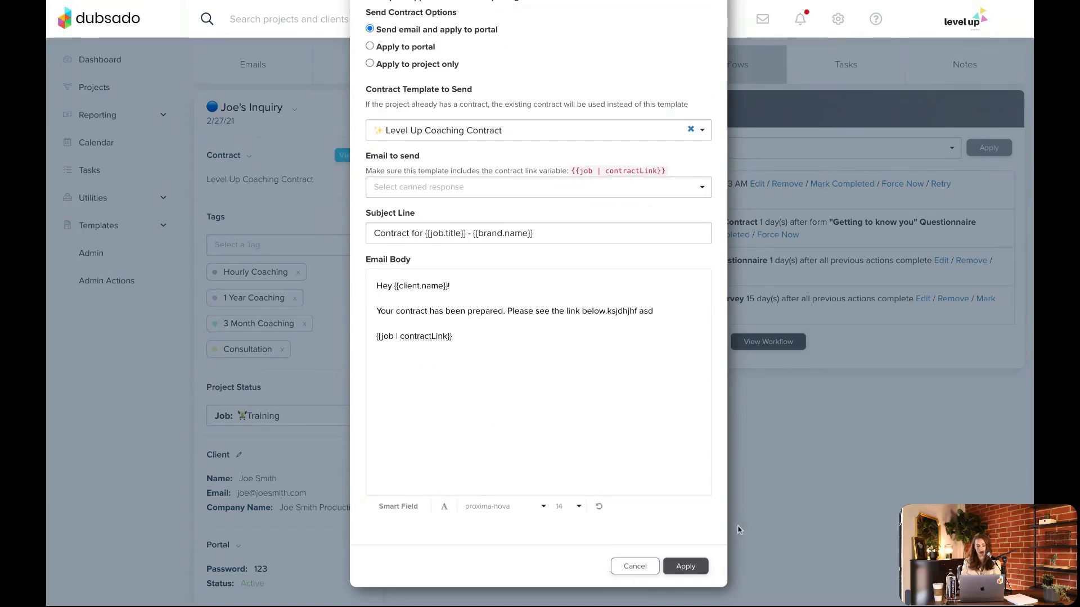
click(688, 569)
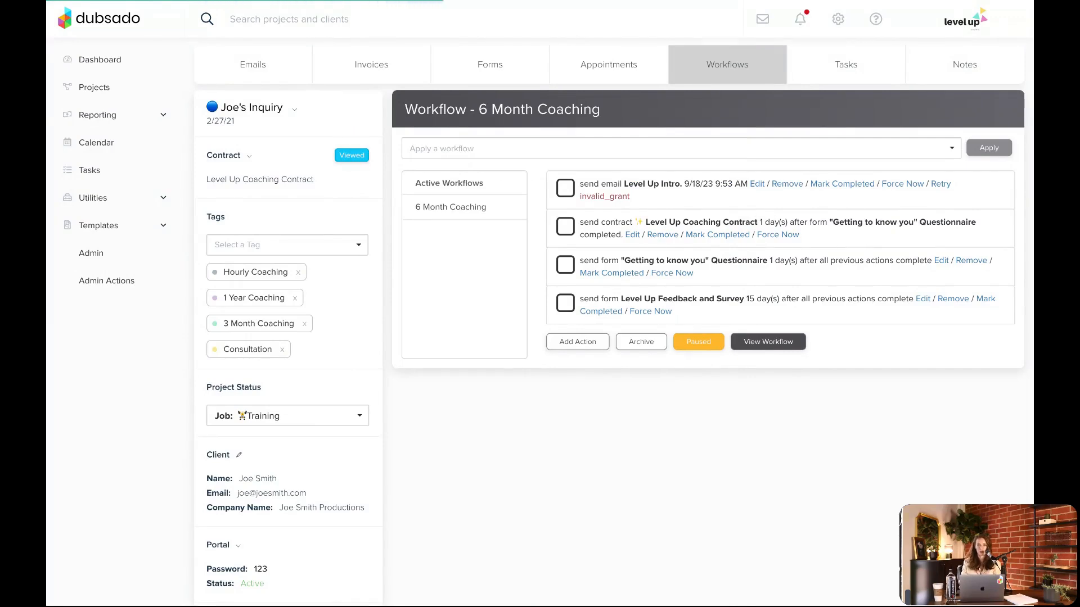
Open the list of workflows that can be applied to the project
scroll(708, 315, down, 1)
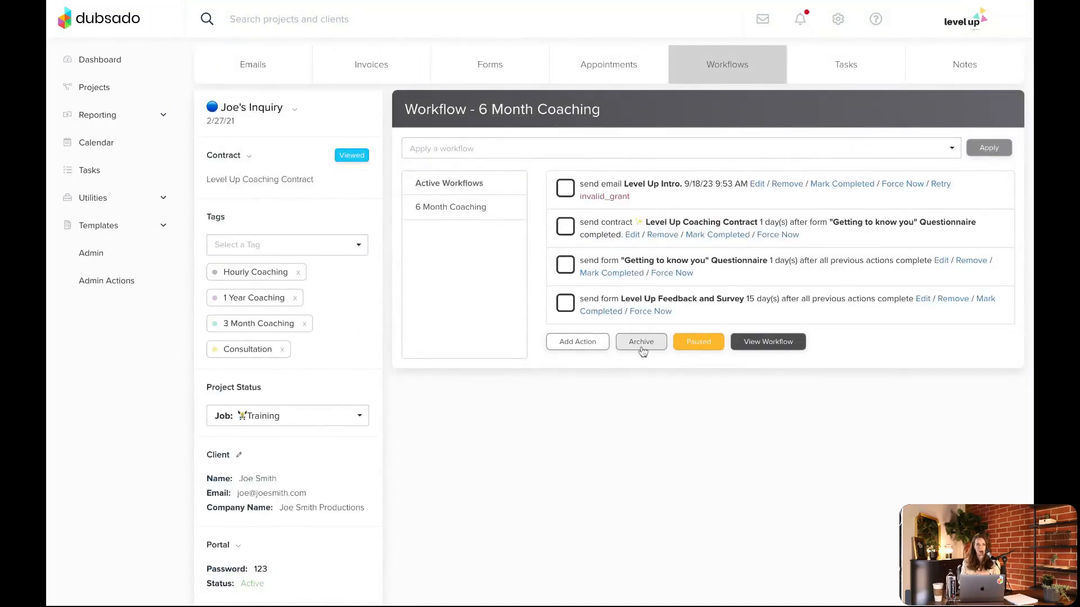
click(935, 157)
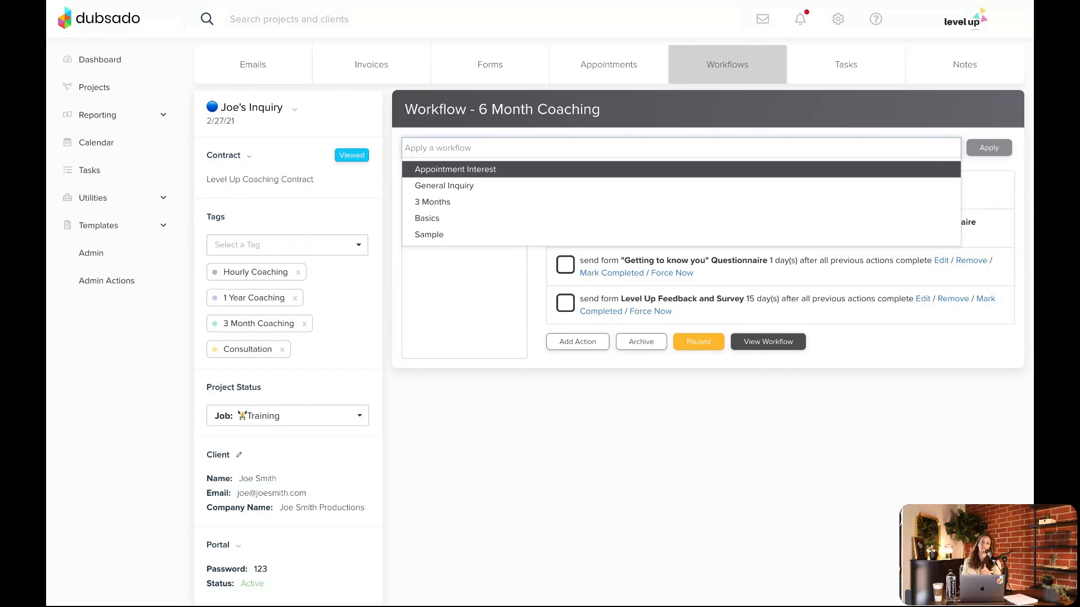
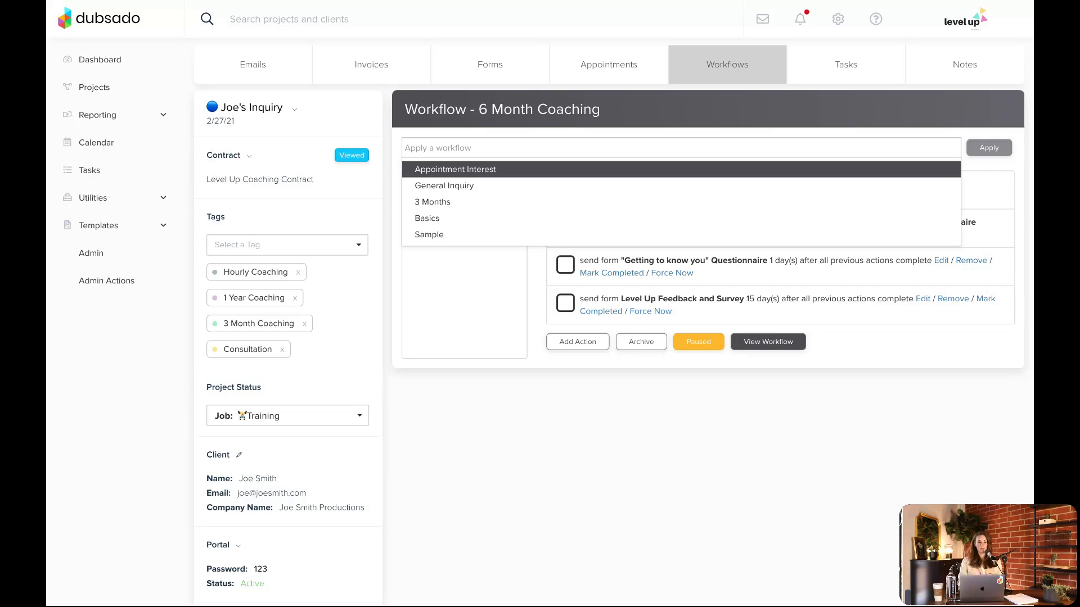
Turn off creating a new project once the proposal is completed in the Level Up Coaching Proposal form template, and save it on exit
click(112, 225)
click(112, 282)
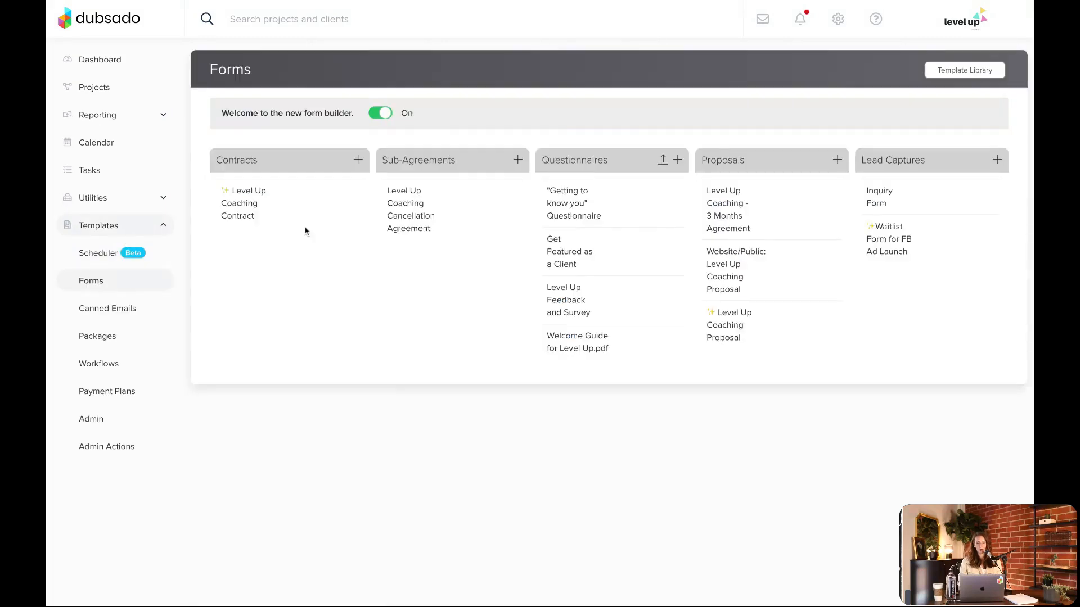
click(736, 345)
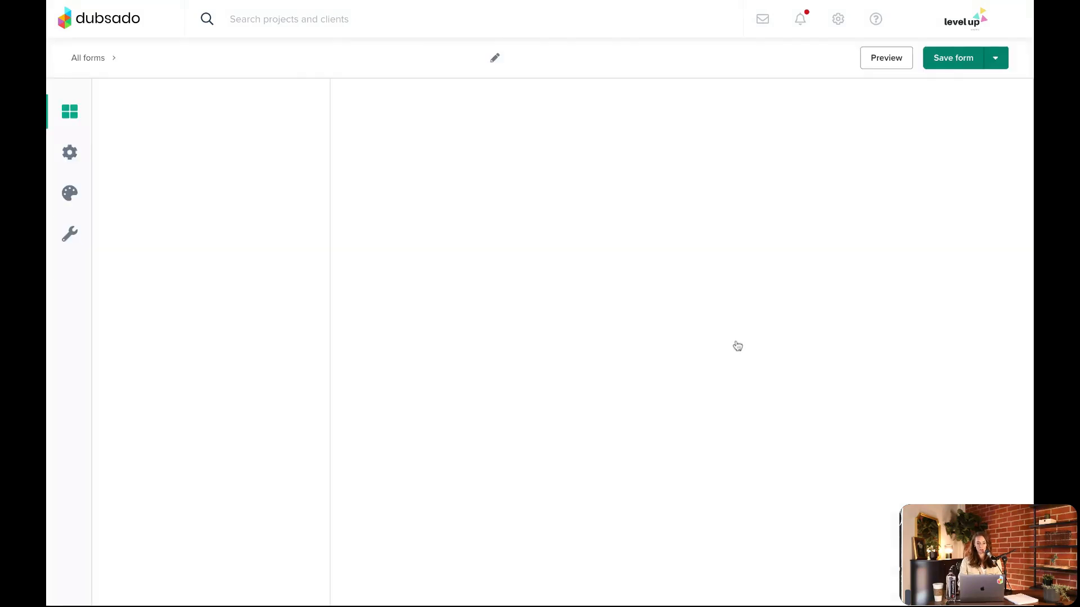
click(70, 152)
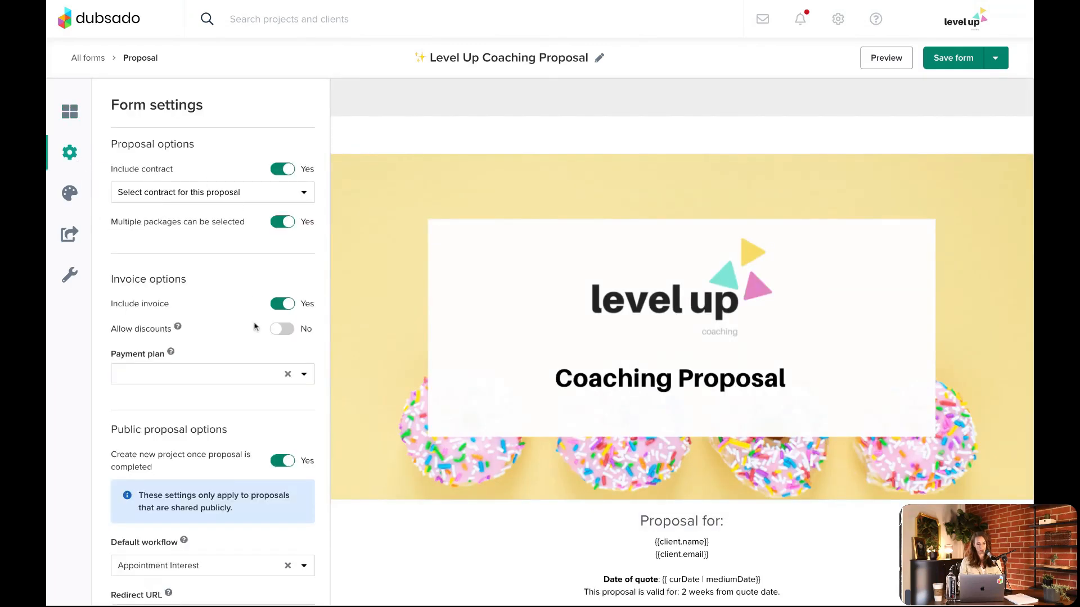
scroll(255, 326, down, 2)
click(281, 376)
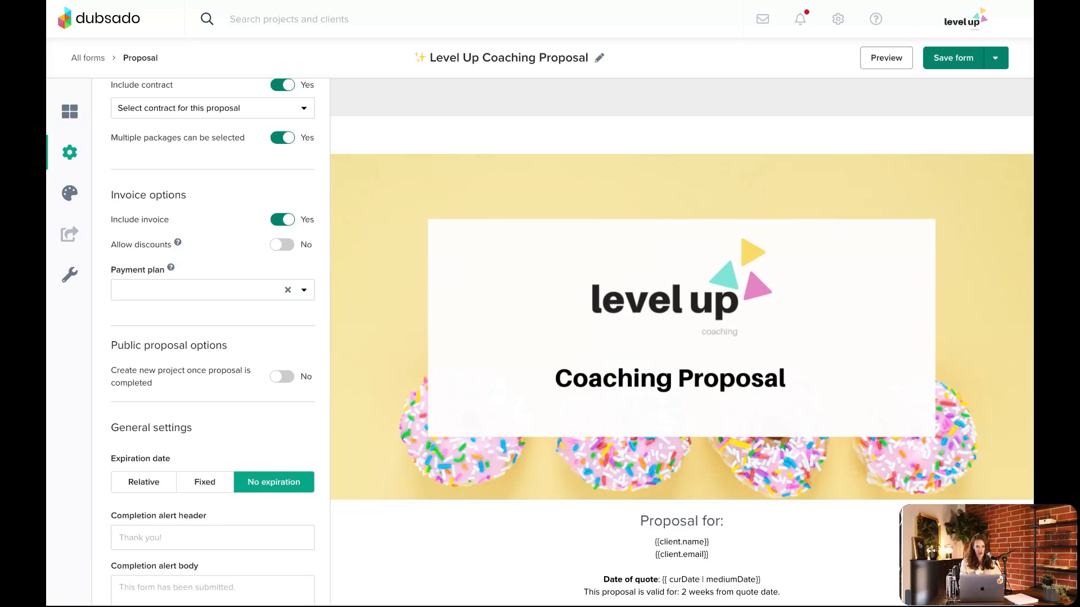
click(85, 58)
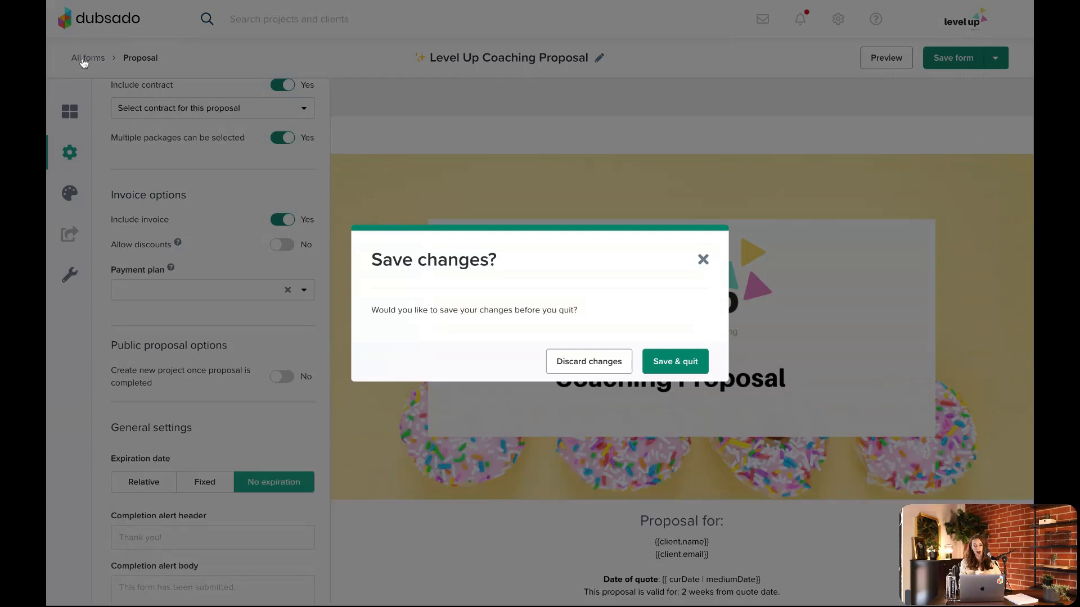
click(688, 362)
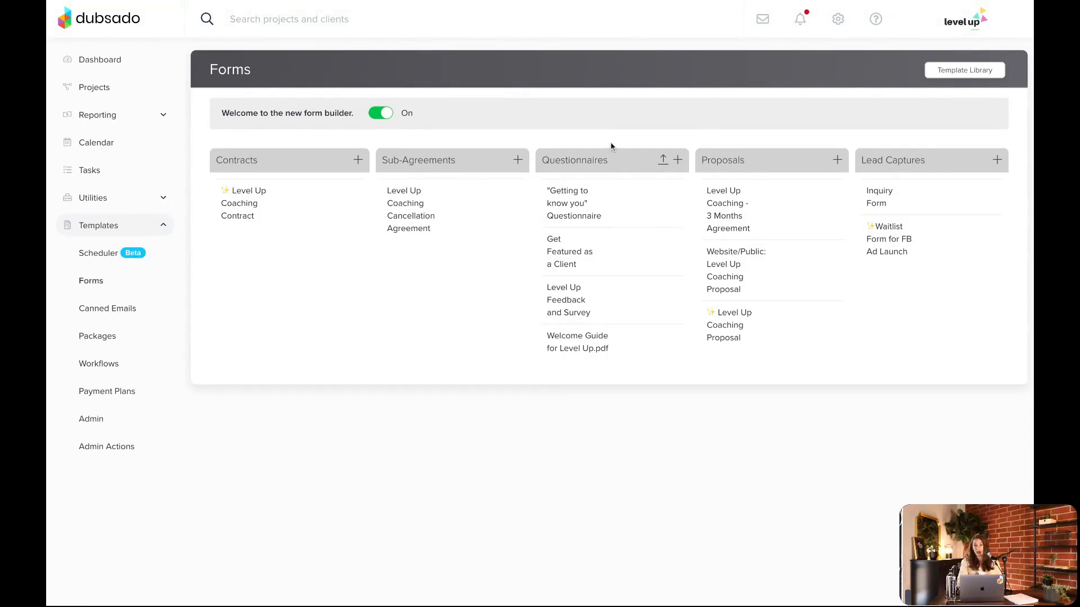
View the PDF upload option for questionnaire templates without adding a file
click(663, 160)
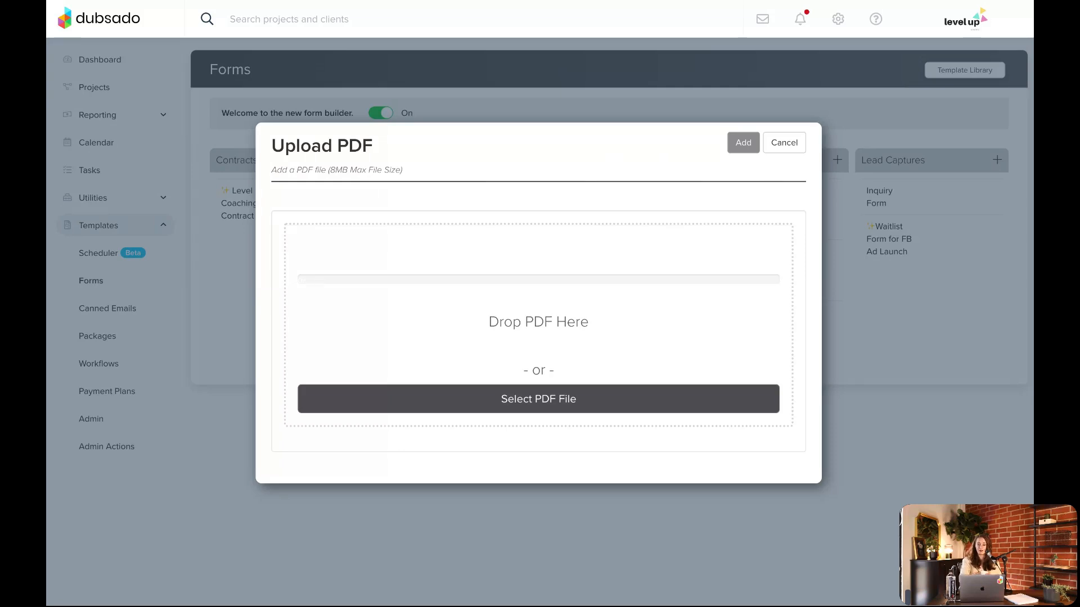
click(784, 143)
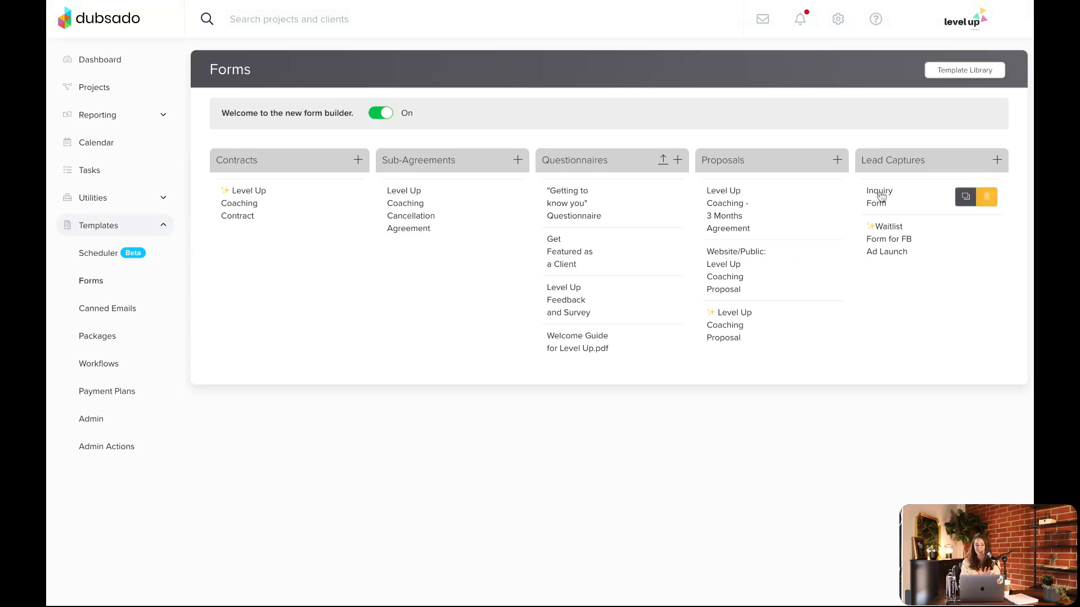
Open the Waitlist Form for FB Ad Launch lead capture and examine the field mappings of its First Name and Email questions
click(887, 240)
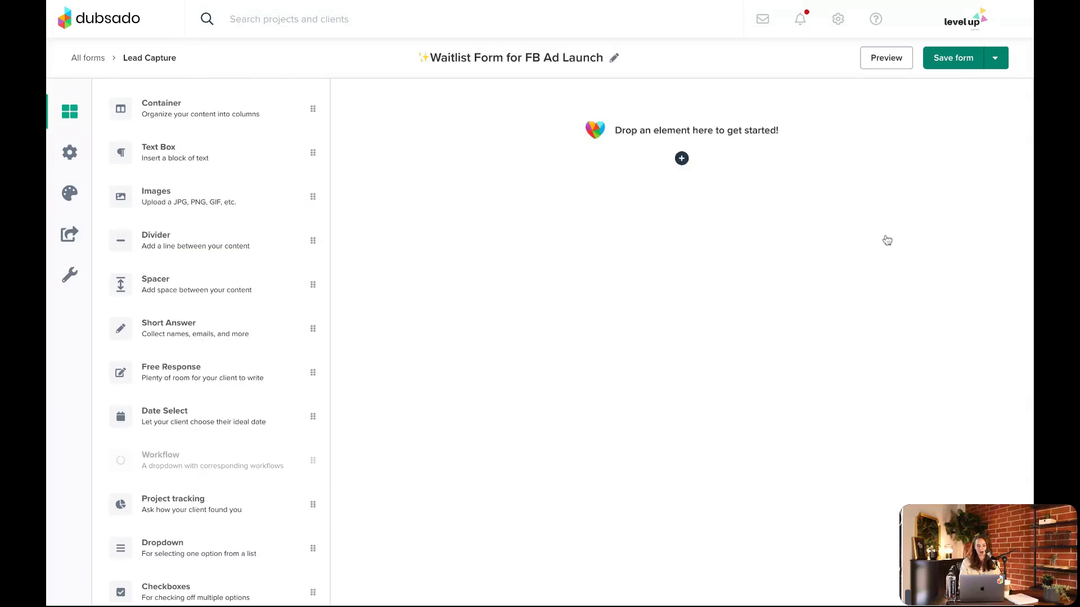
scroll(887, 240, down, 5)
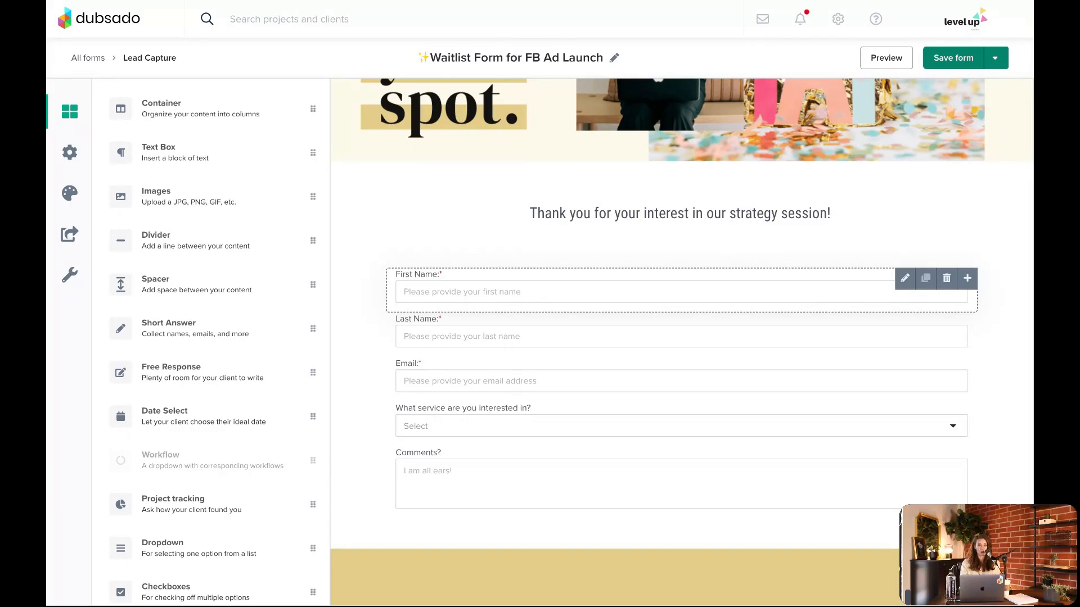
click(905, 278)
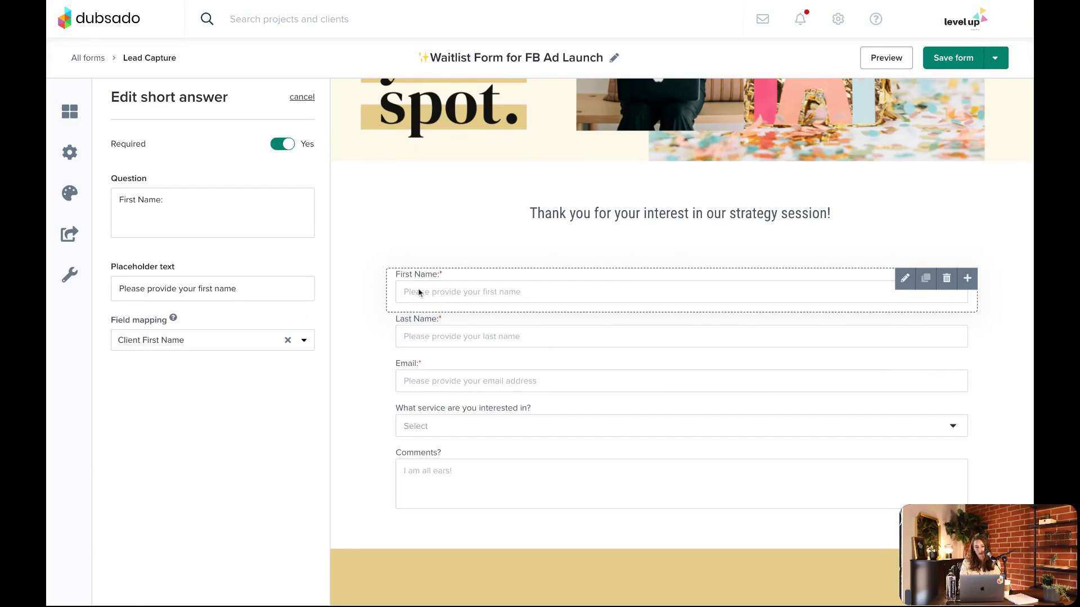
click(169, 344)
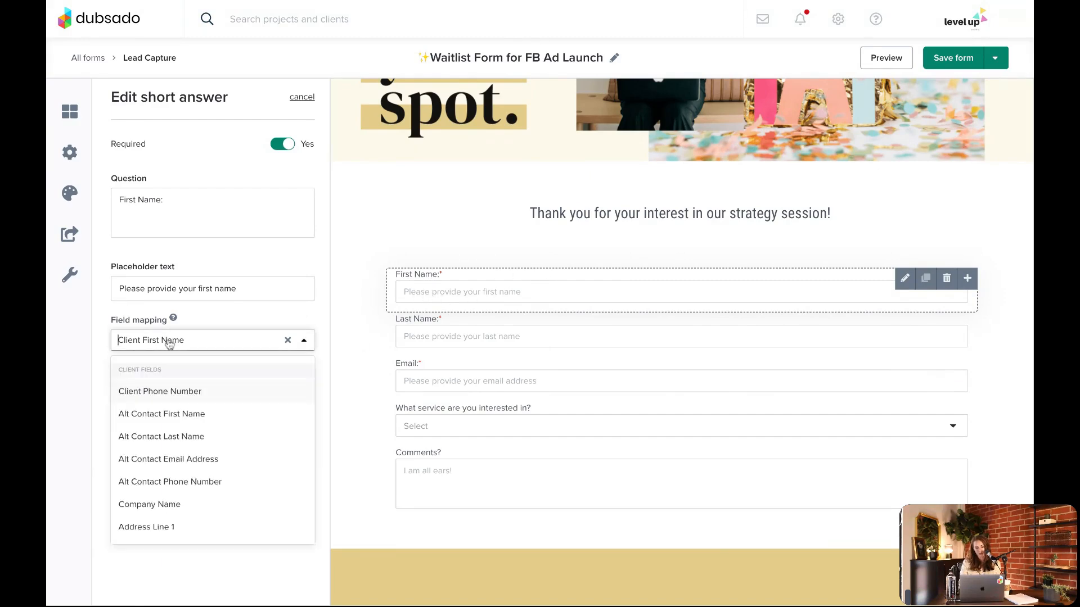
click(322, 311)
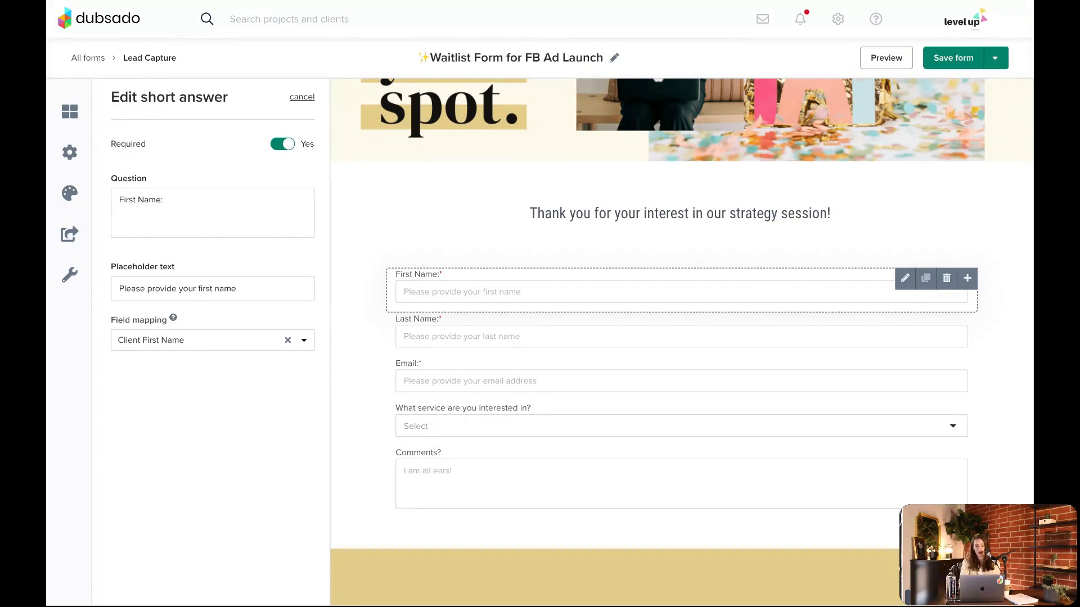
click(457, 381)
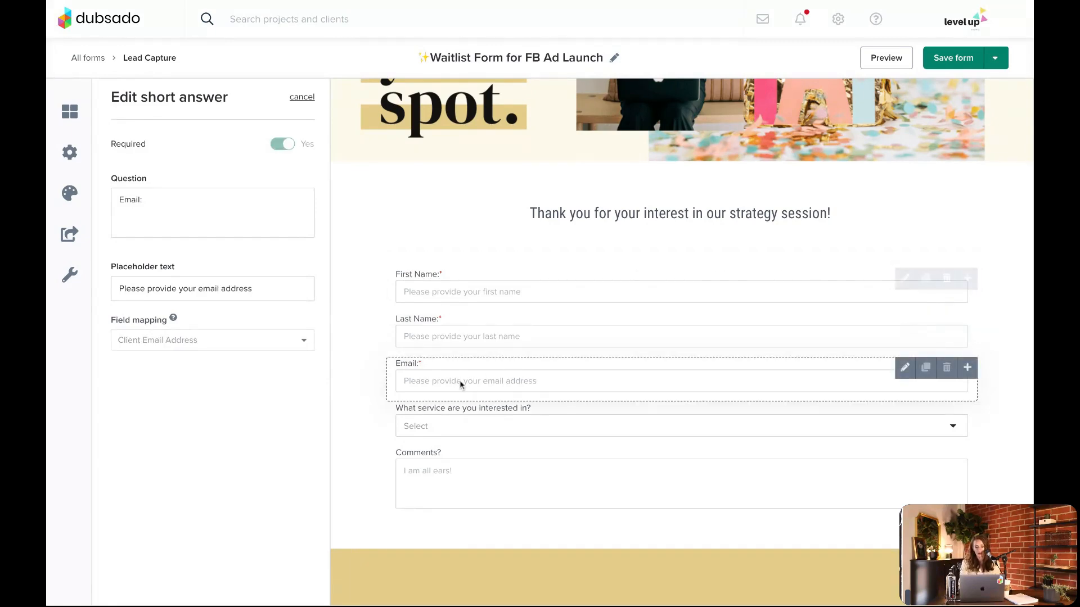
click(302, 99)
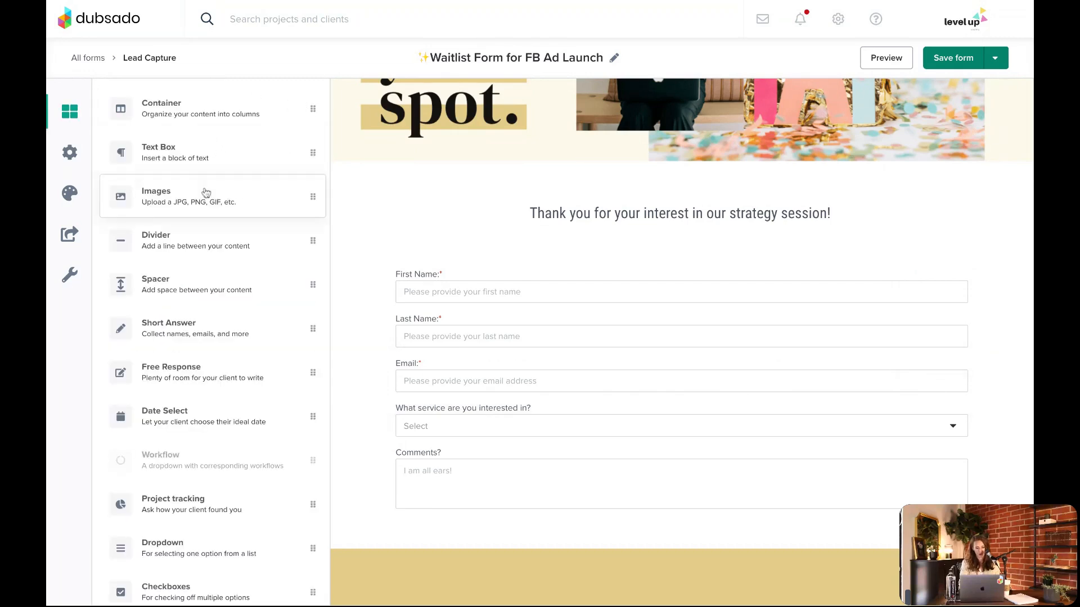
Insert a short answer element between the Email and service interest questions, and set its question text to "Phone #"
scroll(205, 193, down, 1)
drag(193, 298, 501, 407)
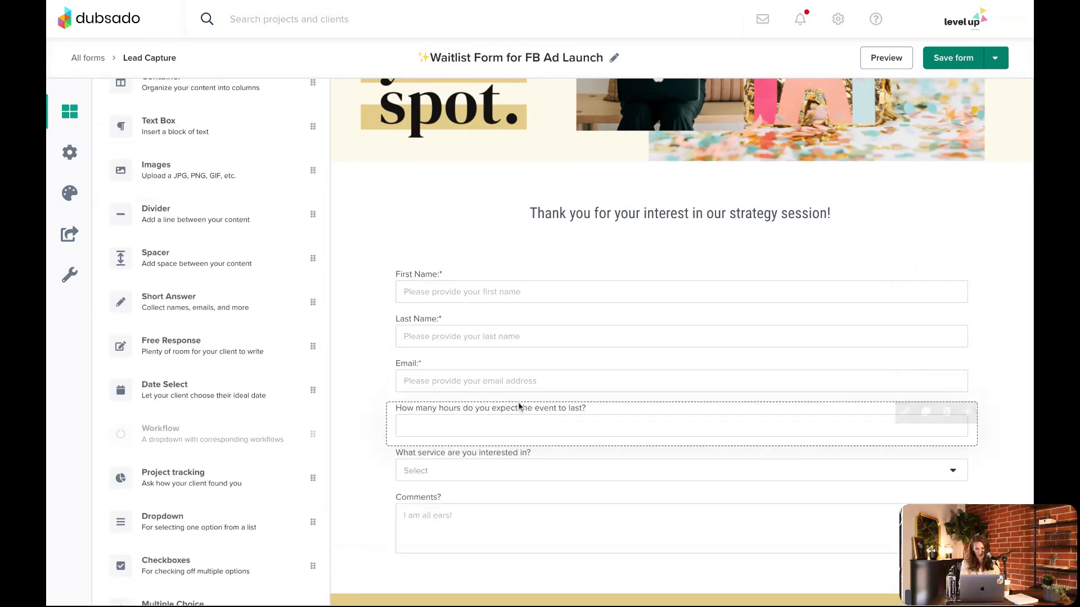
click(501, 413)
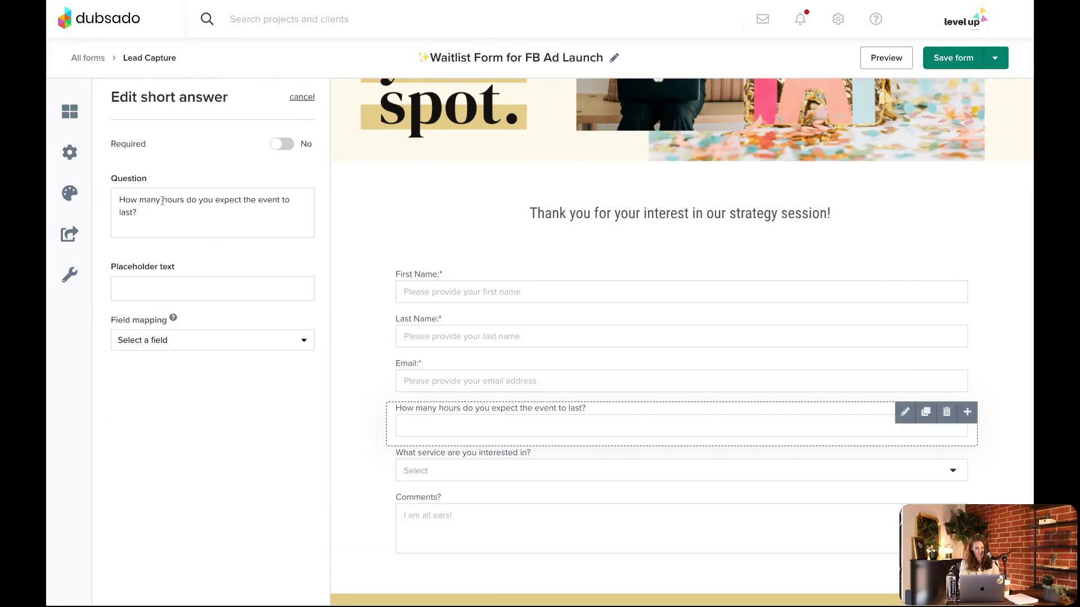
triple_click(135, 212)
text(Phone #)
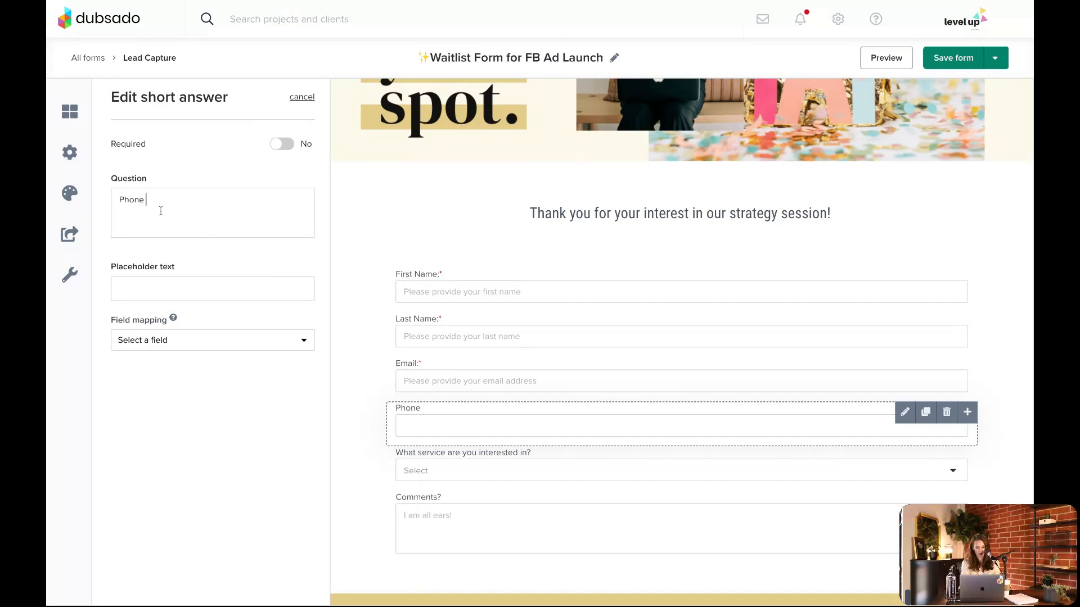
Map the "Phone #" question to the Client Phone Number field and save the form
click(177, 342)
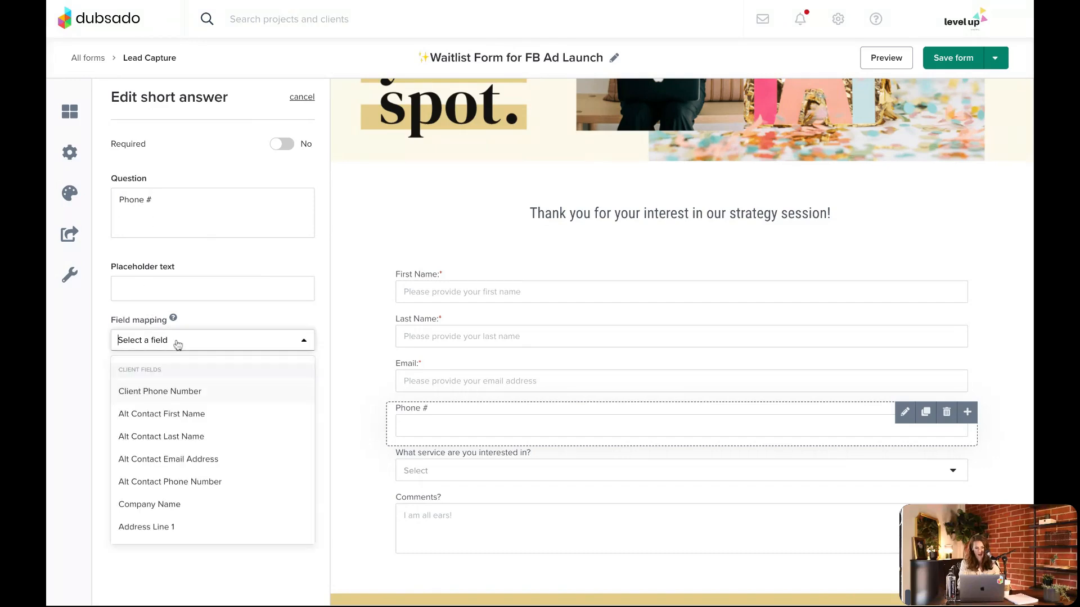
click(188, 395)
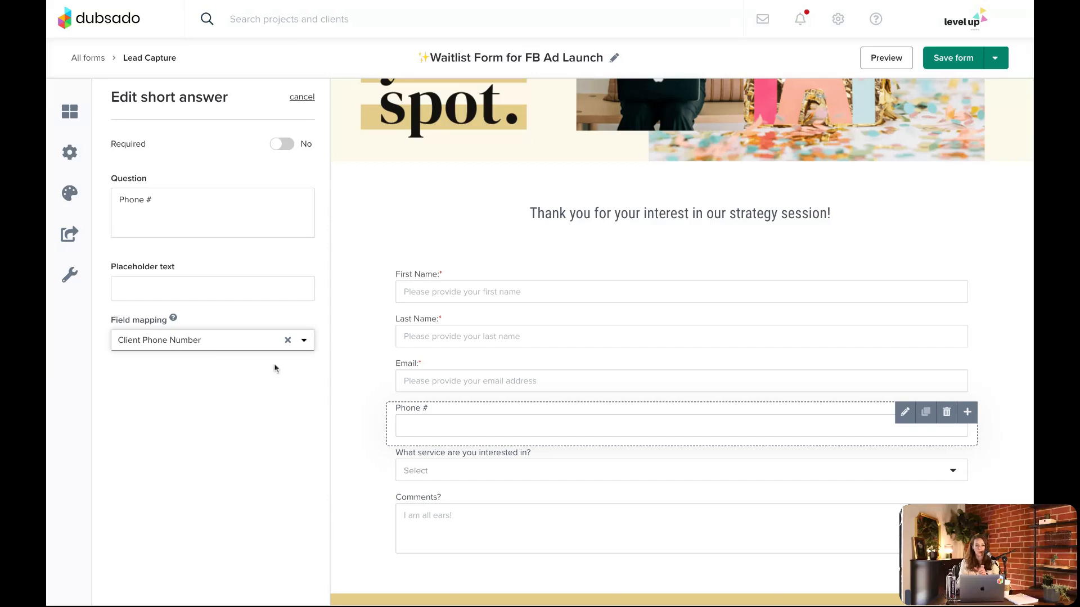
click(963, 61)
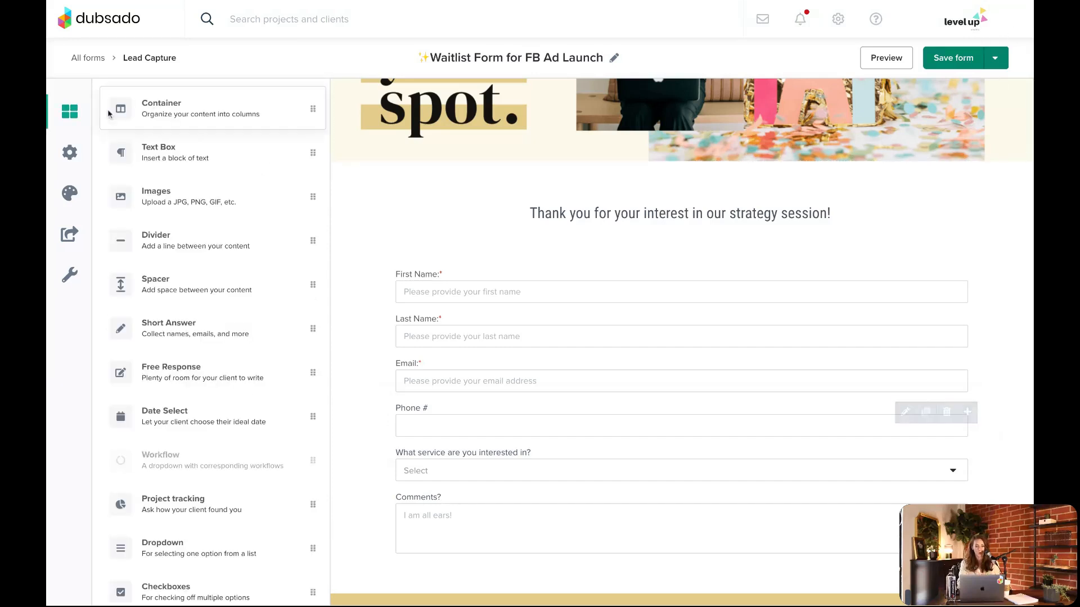
Leave the form builder, open the inquiry project in the Training status, and review its client, portal and custom mapped field details
click(80, 63)
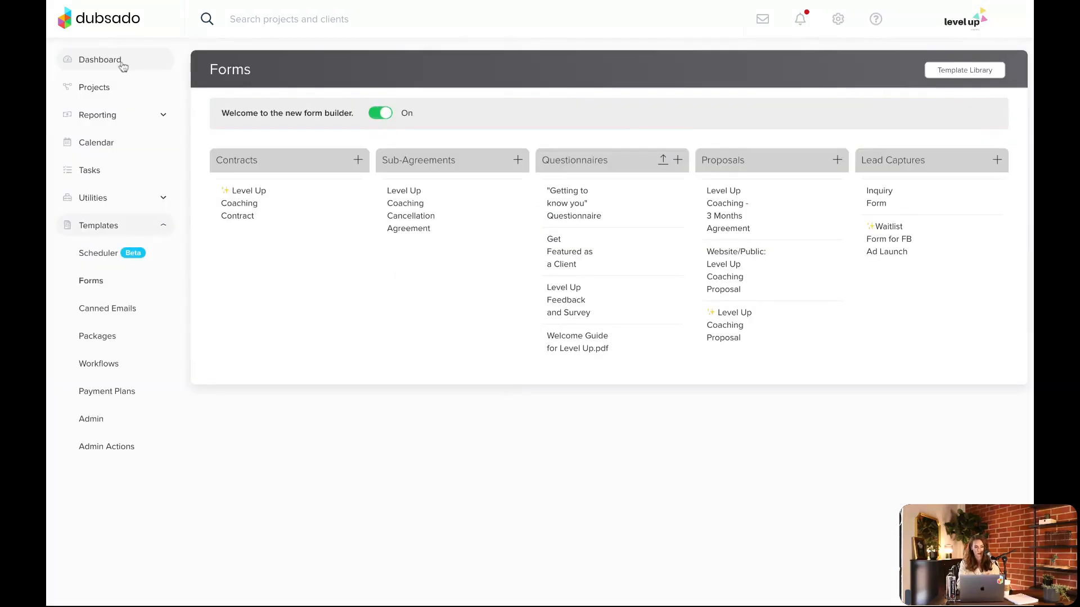
click(111, 99)
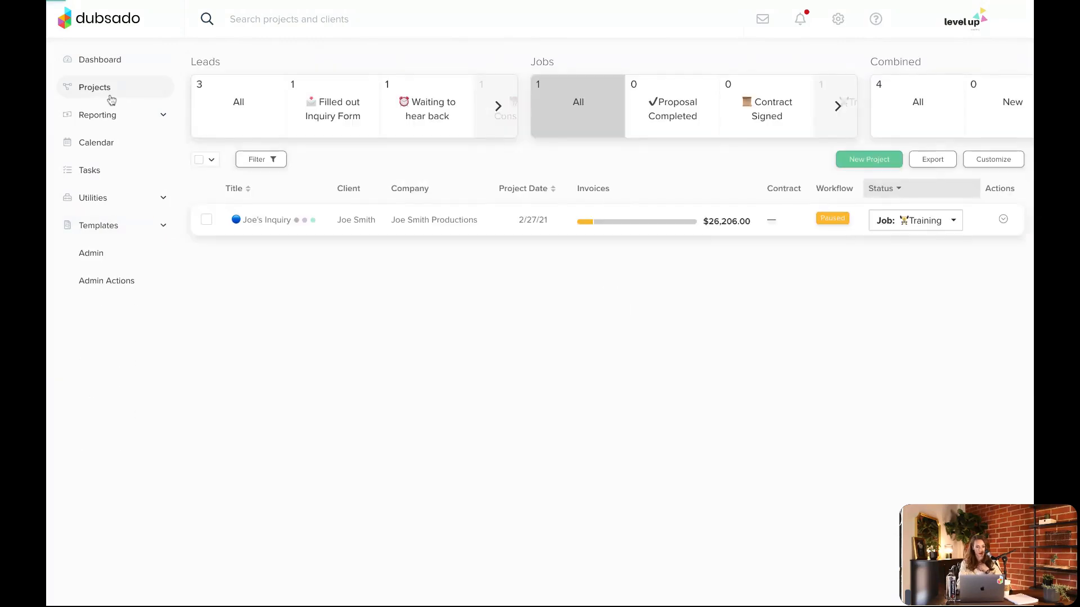
click(352, 226)
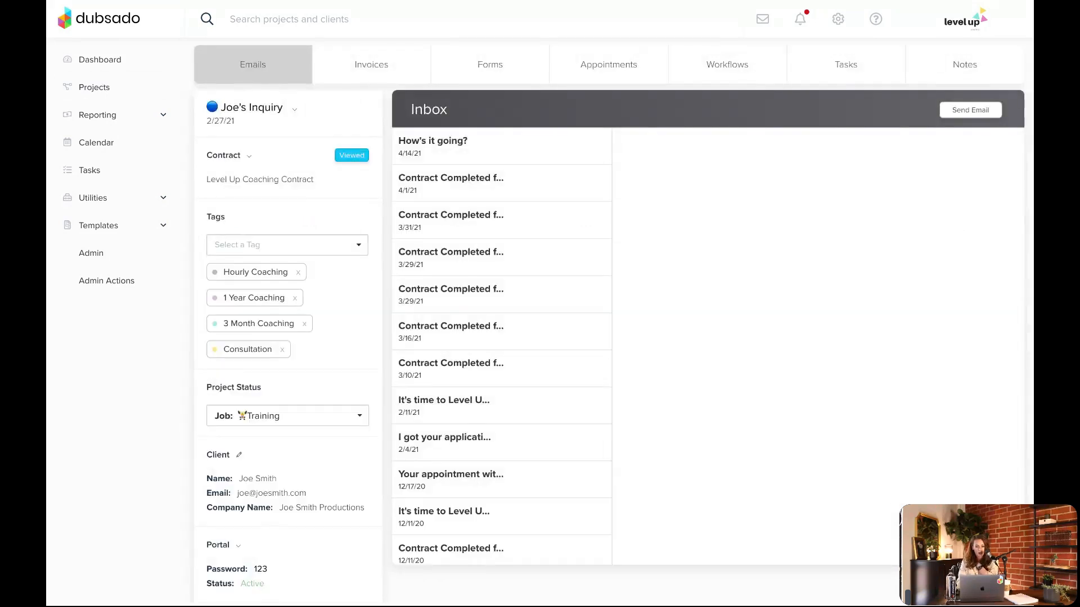
scroll(351, 227, down, 3)
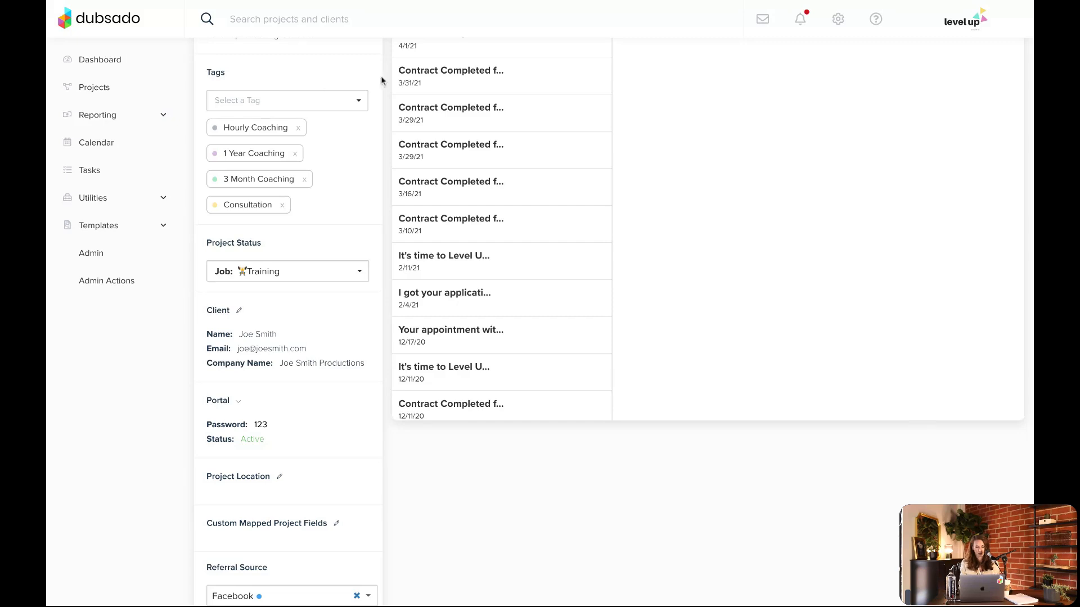
scroll(535, 379, up, 3)
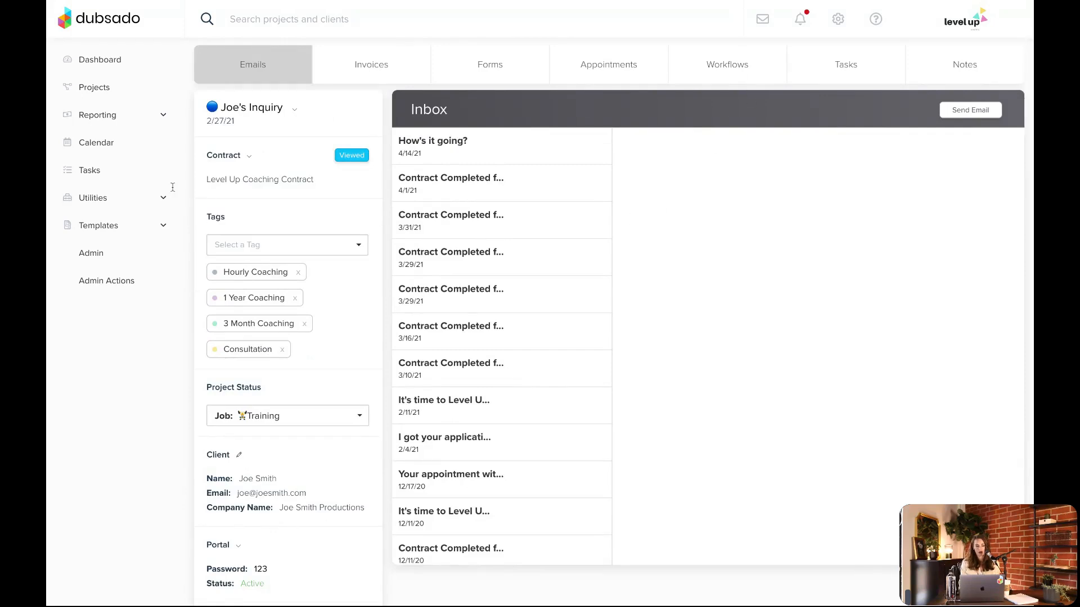
Open the workflow templates and examine the 6 Month Coaching workflow's overview of action progress across projects
click(113, 228)
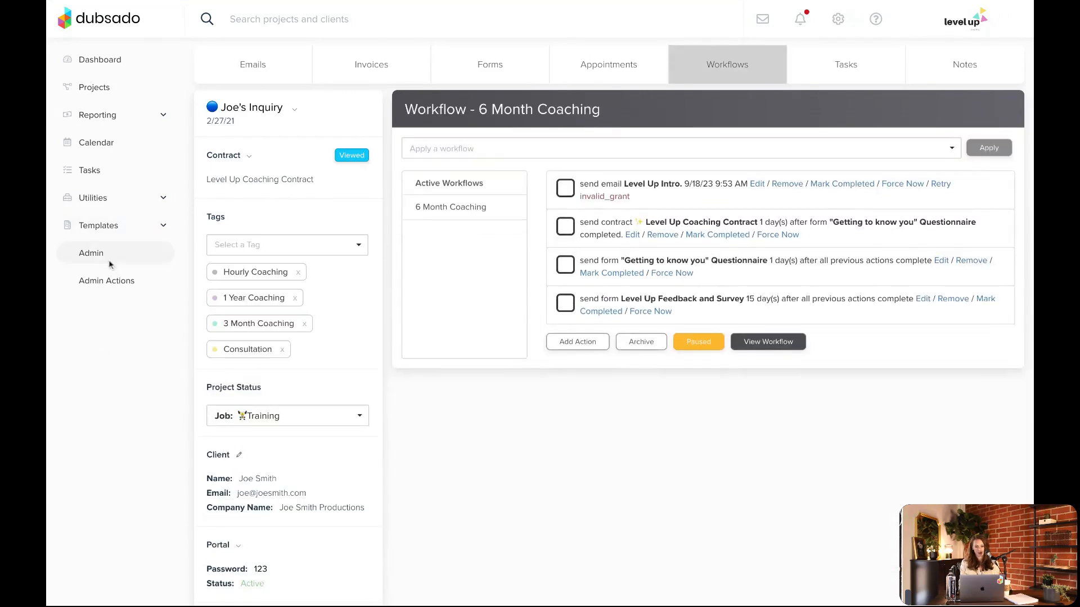
click(111, 232)
click(113, 363)
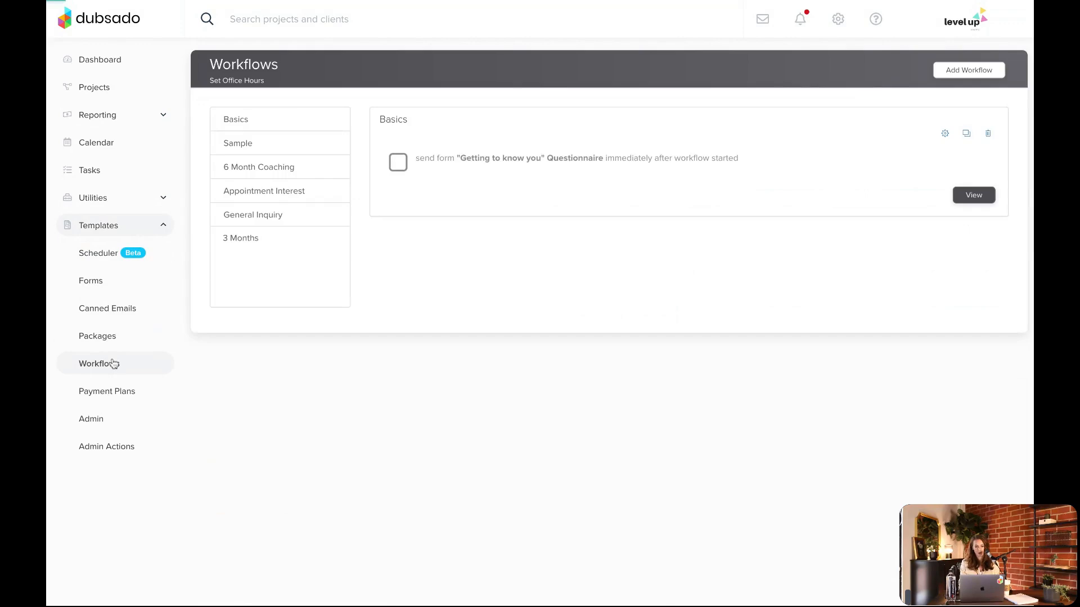
click(281, 174)
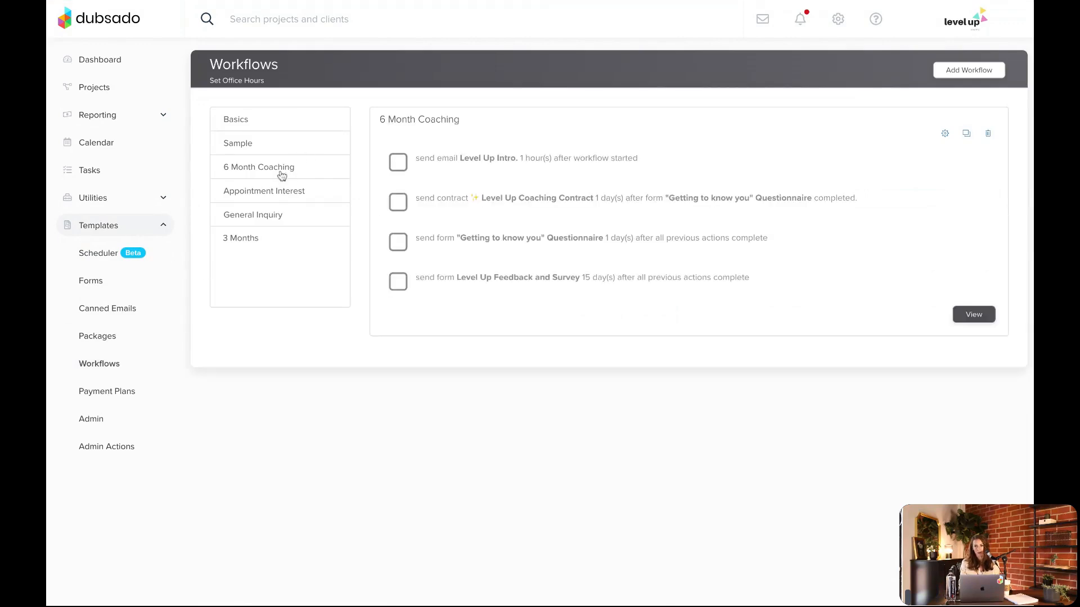
click(971, 319)
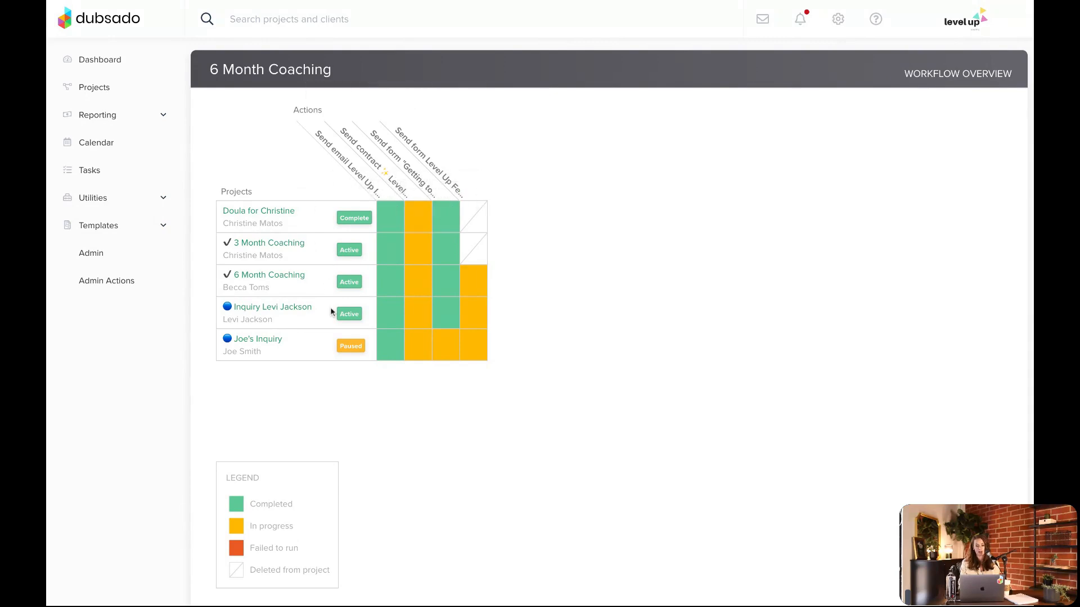
mouse_move(417, 352)
Go back to the workflow templates and view the General Inquiry workflow's overview
click(110, 221)
click(275, 214)
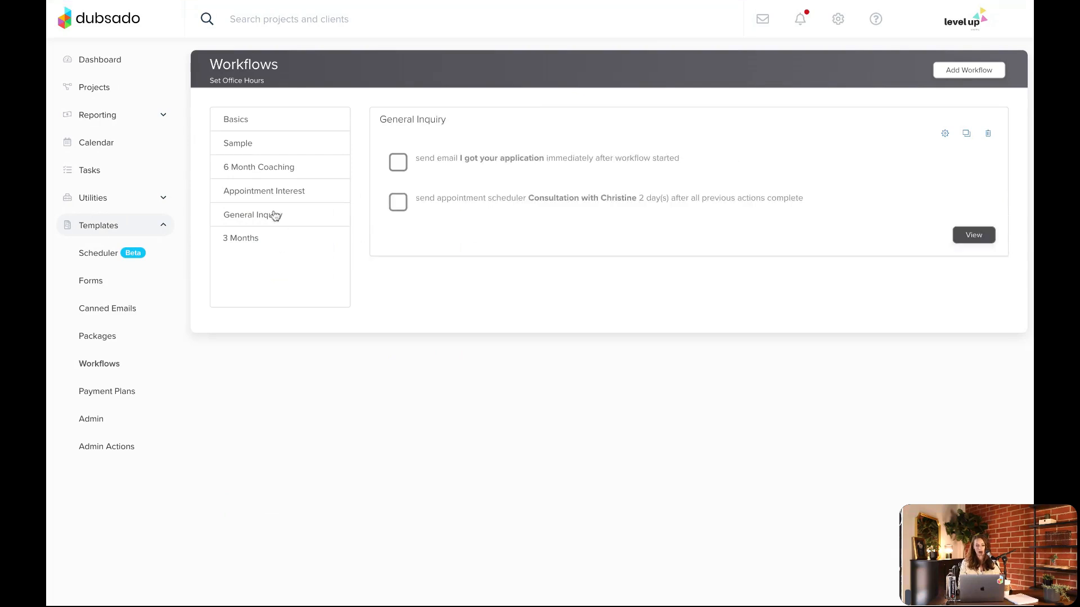
click(973, 236)
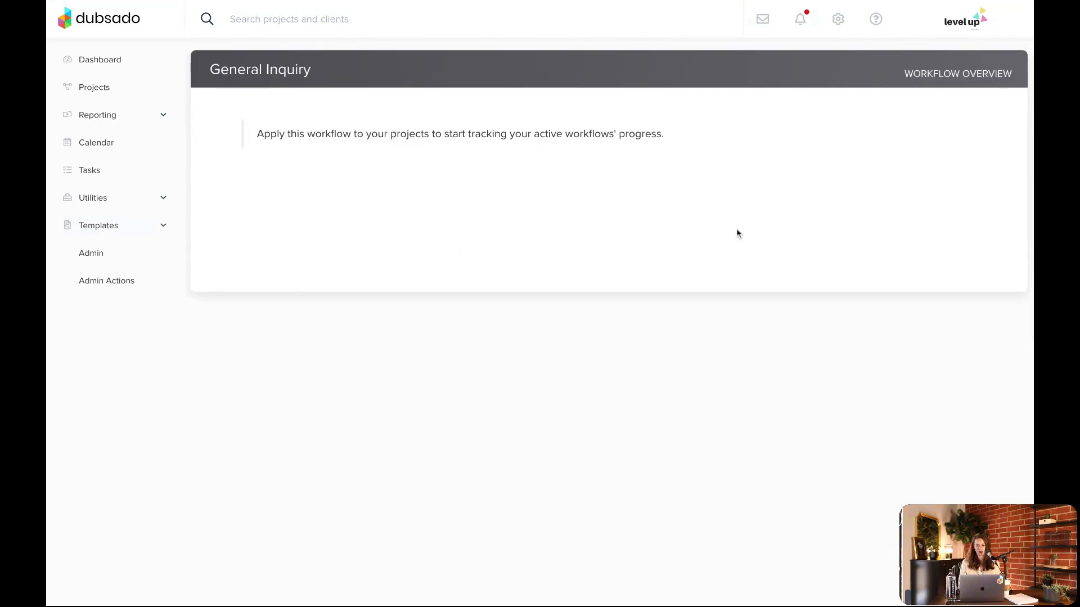
Return from the General Inquiry overview to the workflow templates and reopen the 6 Month Coaching overview
click(128, 2)
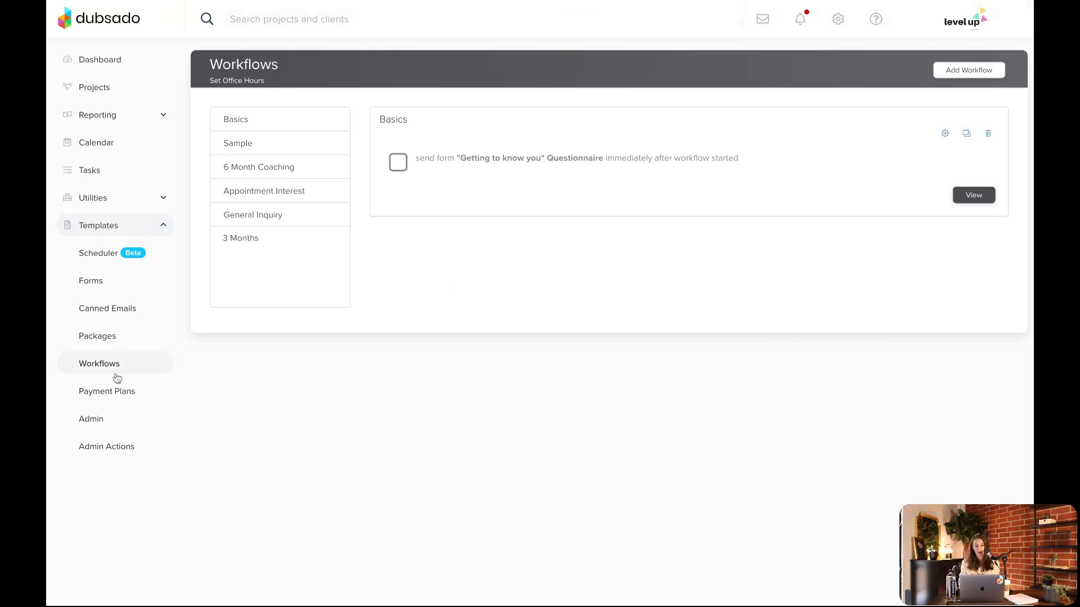
click(256, 171)
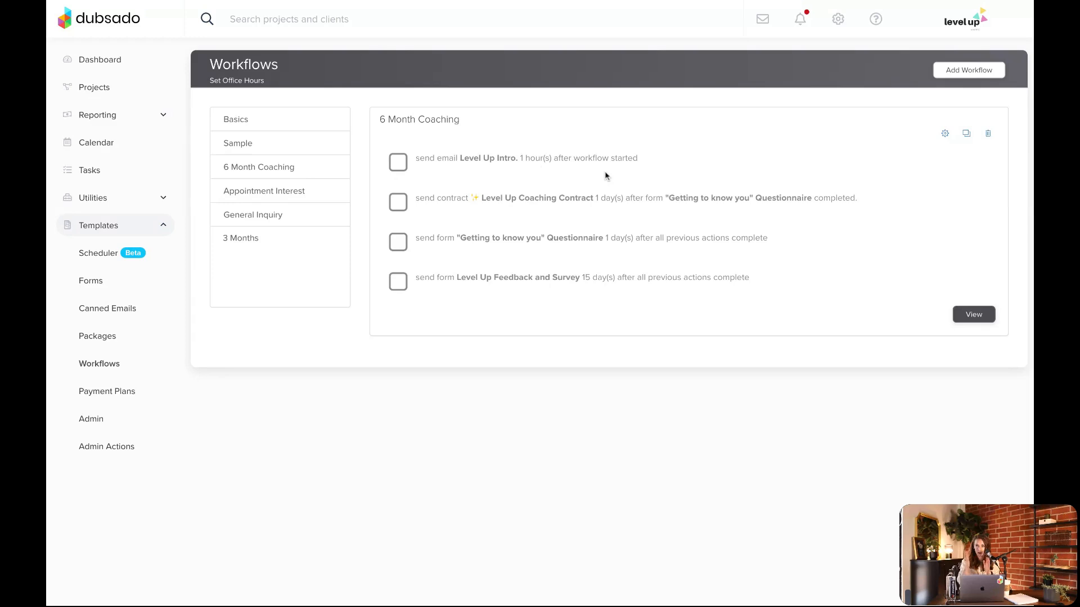
click(973, 314)
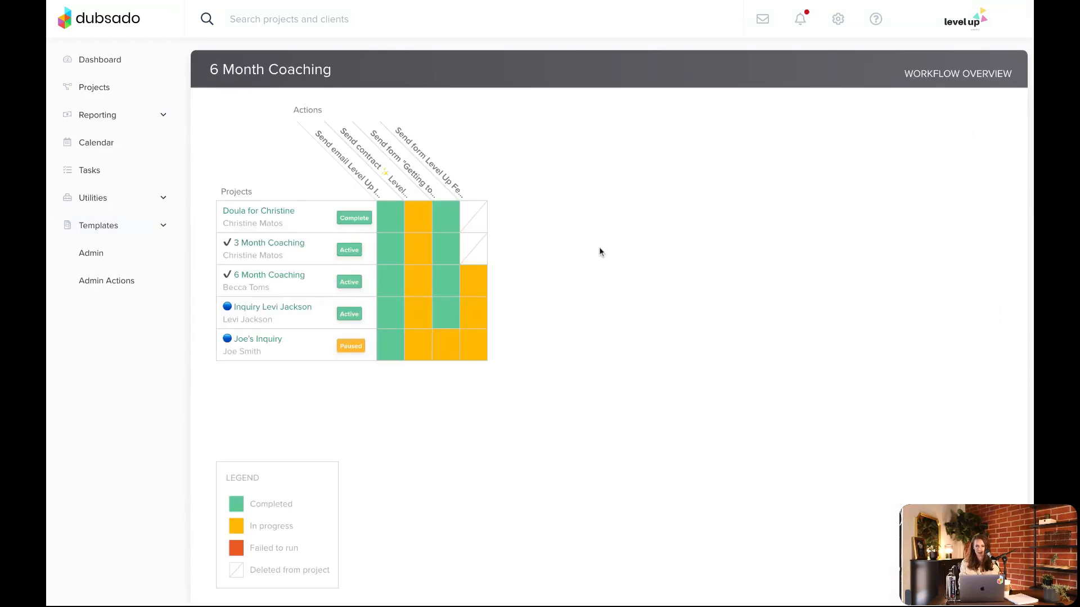
Return to the workflow templates and open the Basics workflow for editing
click(142, 229)
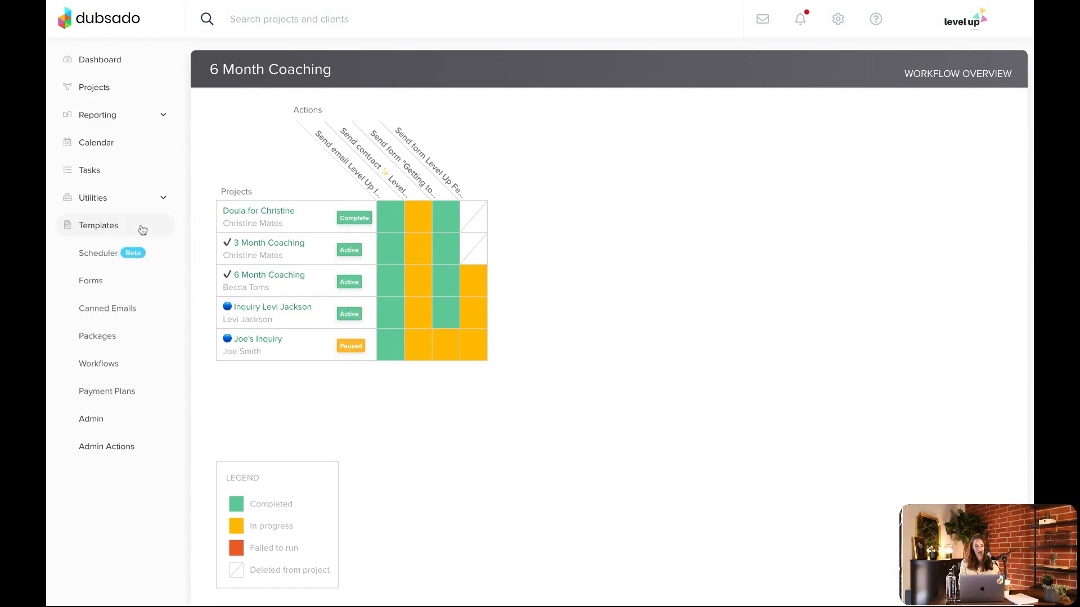
click(115, 363)
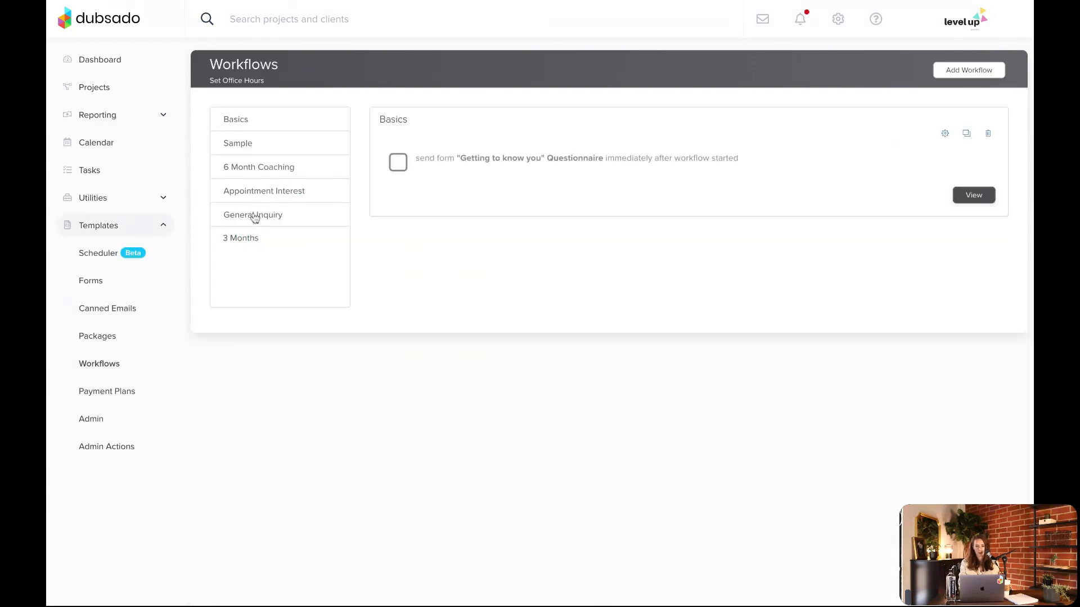
click(259, 170)
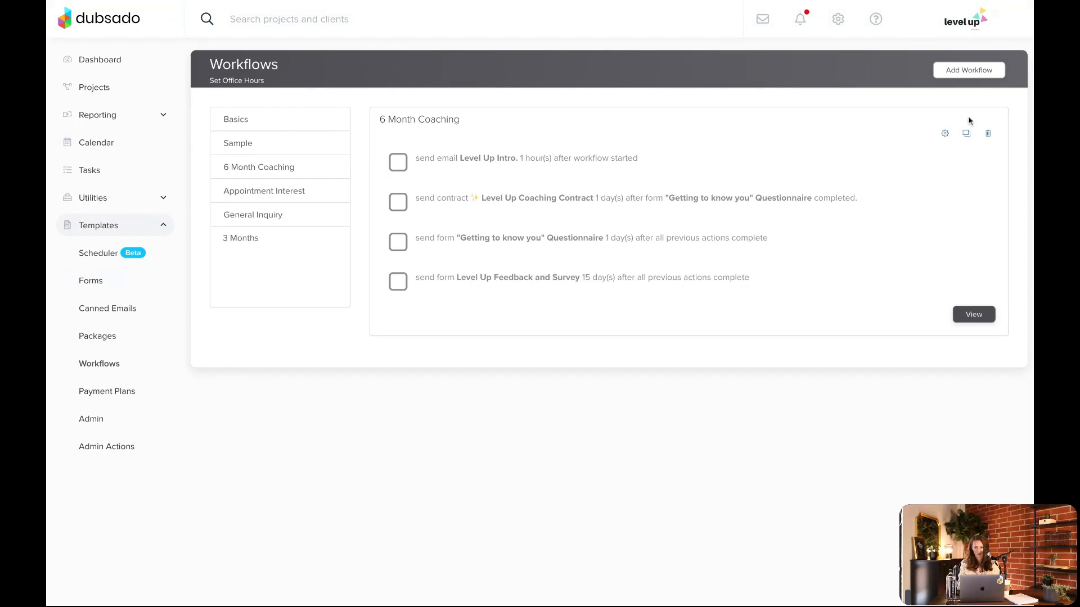
click(295, 117)
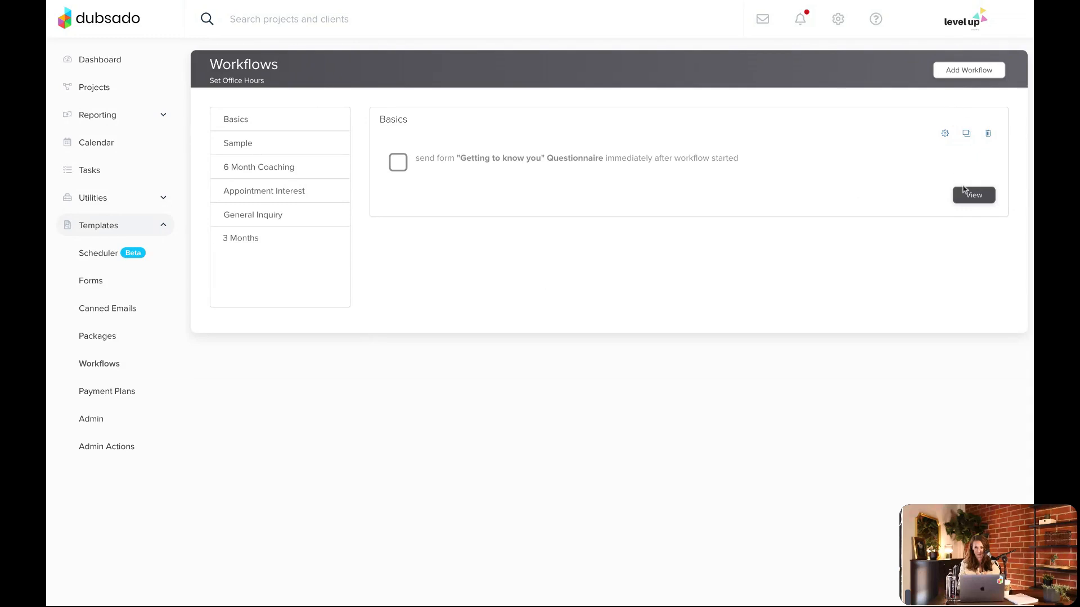
click(945, 133)
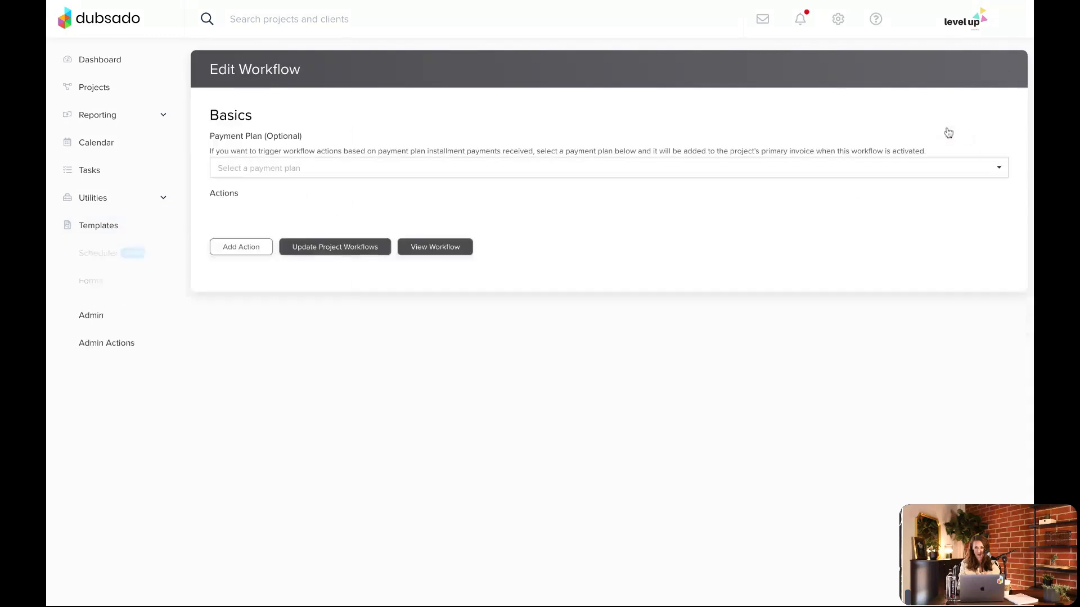
Add a Send Form action to the Basics workflow that only applies the "Getting to know you" Questionnaire to the portal after all previous actions complete
click(261, 254)
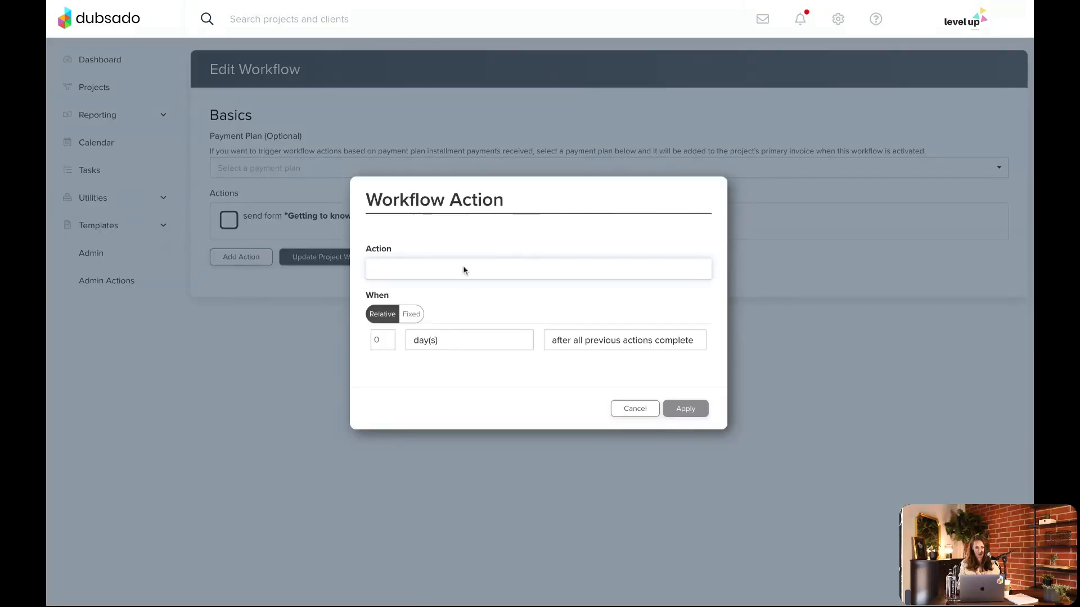
click(448, 331)
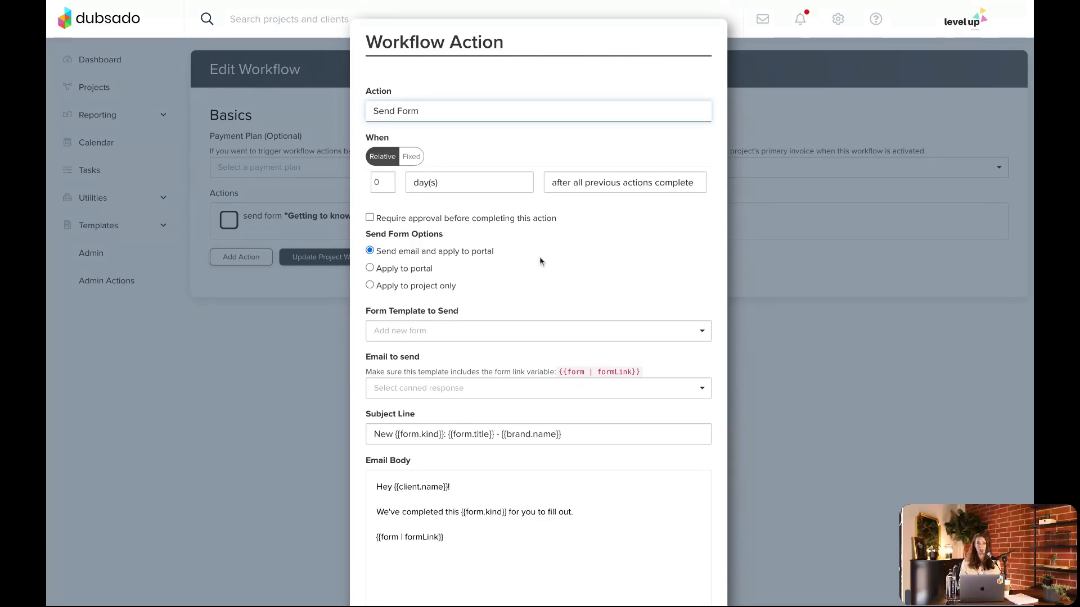
click(396, 272)
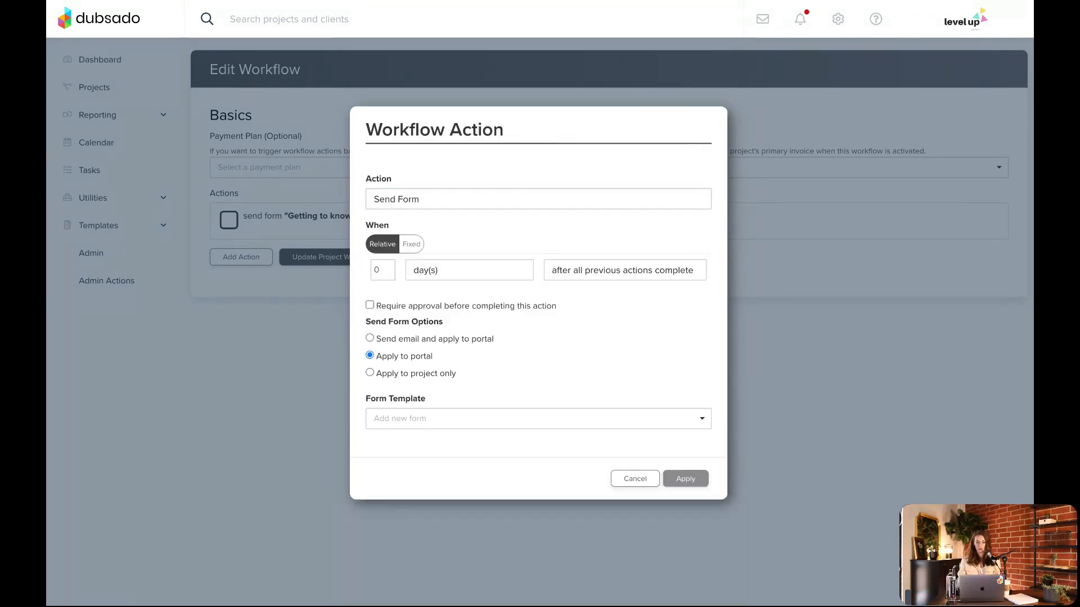
click(396, 375)
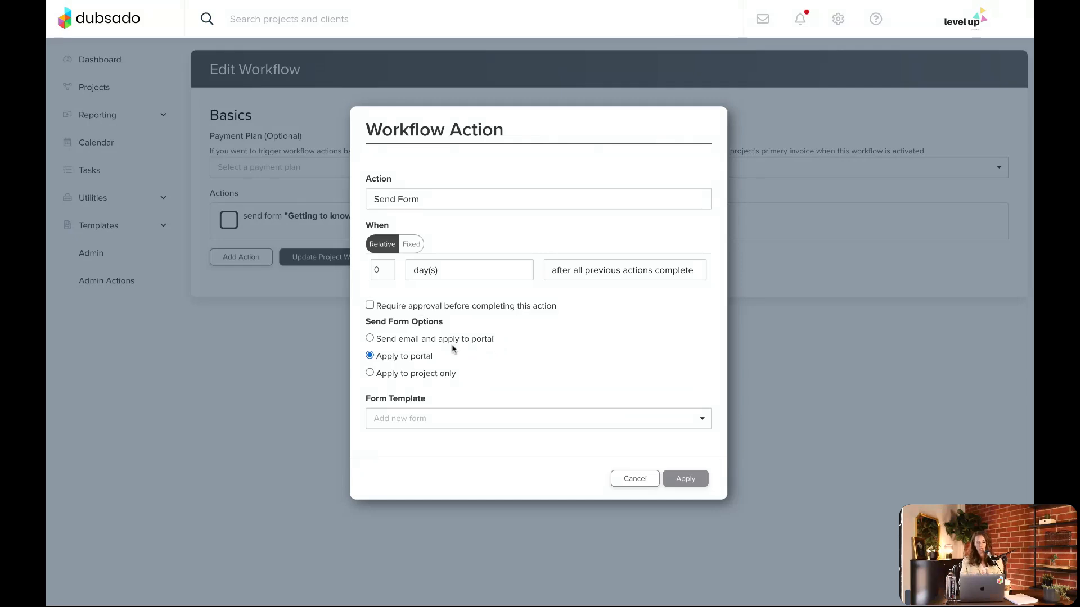
click(410, 340)
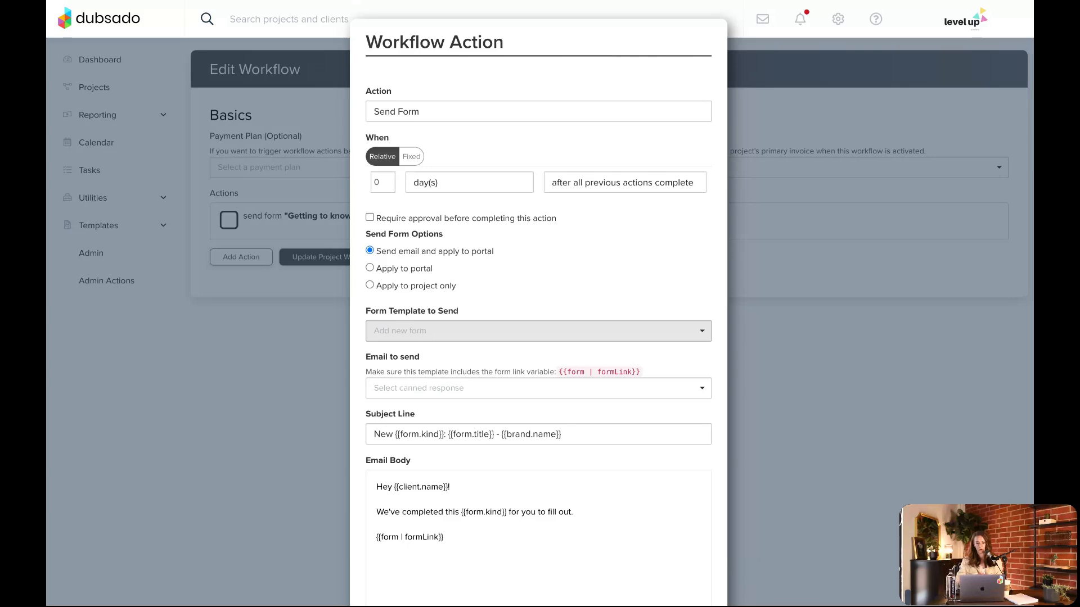
click(396, 270)
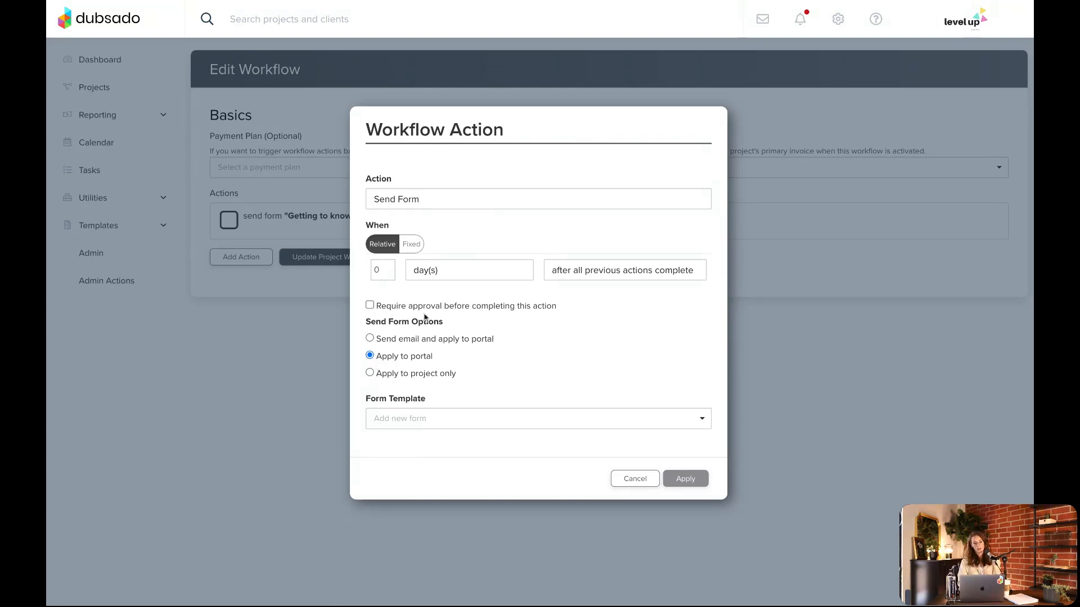
click(403, 425)
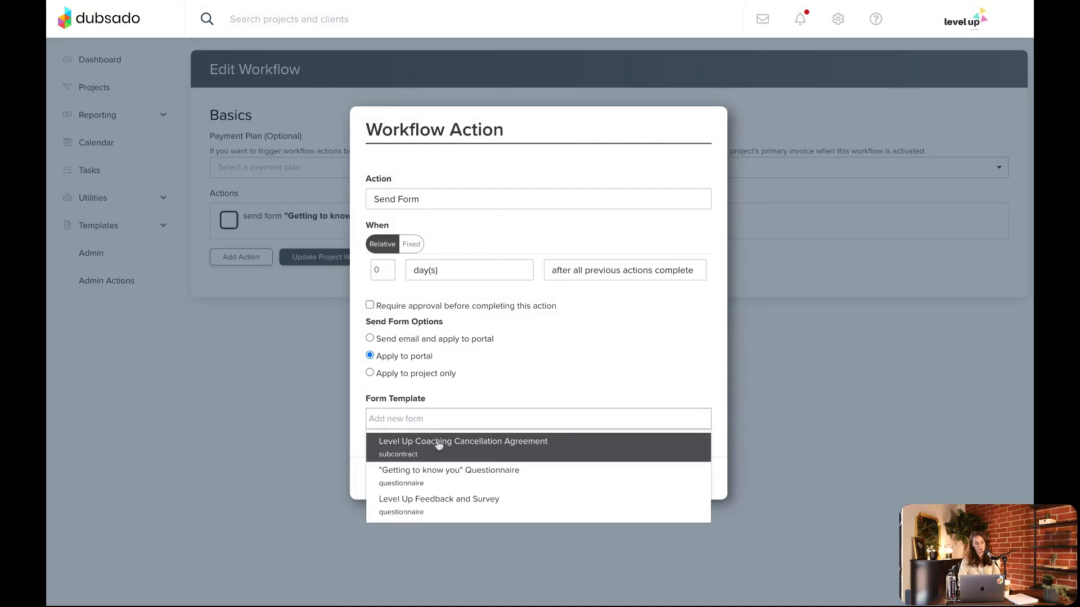
click(439, 474)
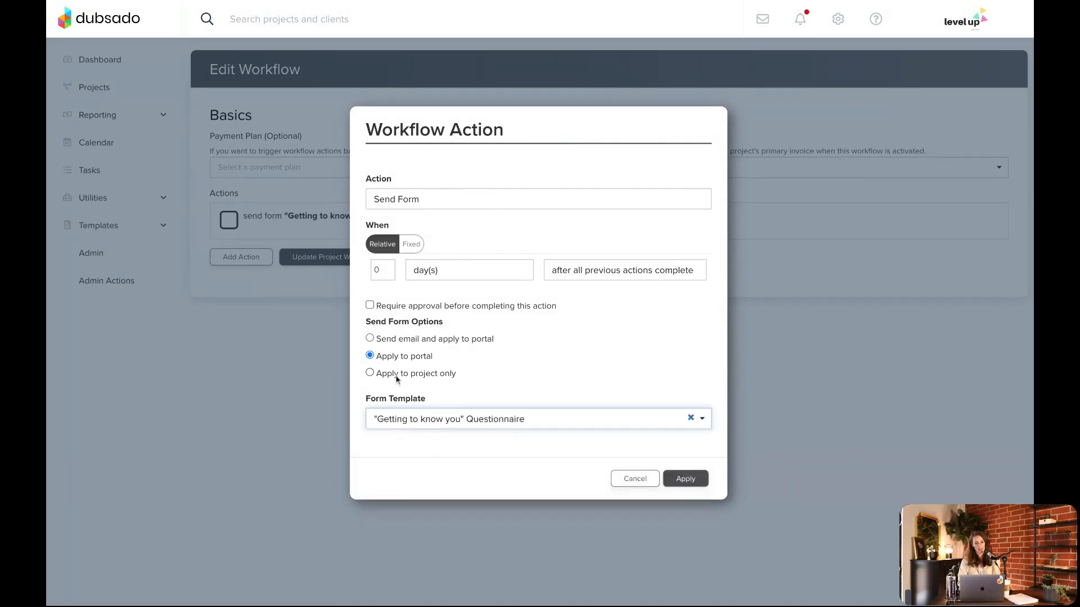
click(686, 479)
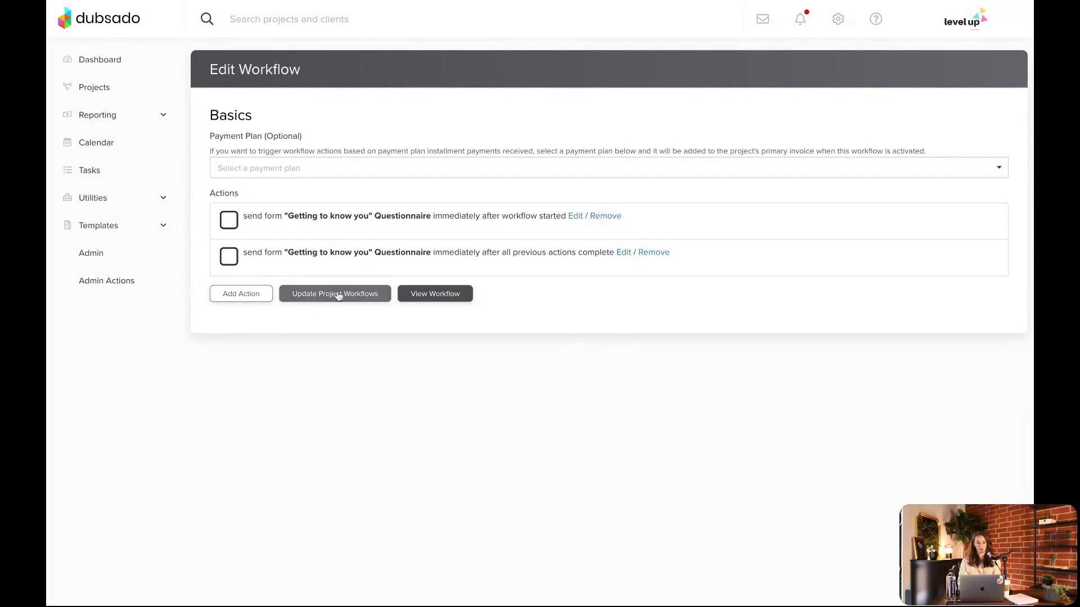
Add another Send Form action to the Basics workflow, applying the "Getting to know you" Questionnaire to the portal
click(248, 295)
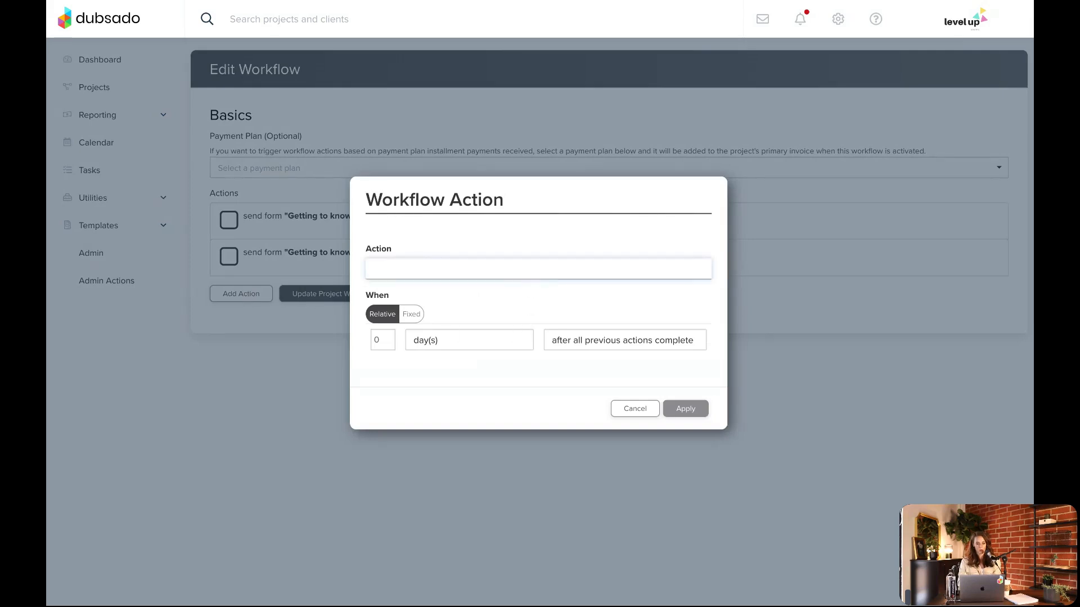
click(586, 353)
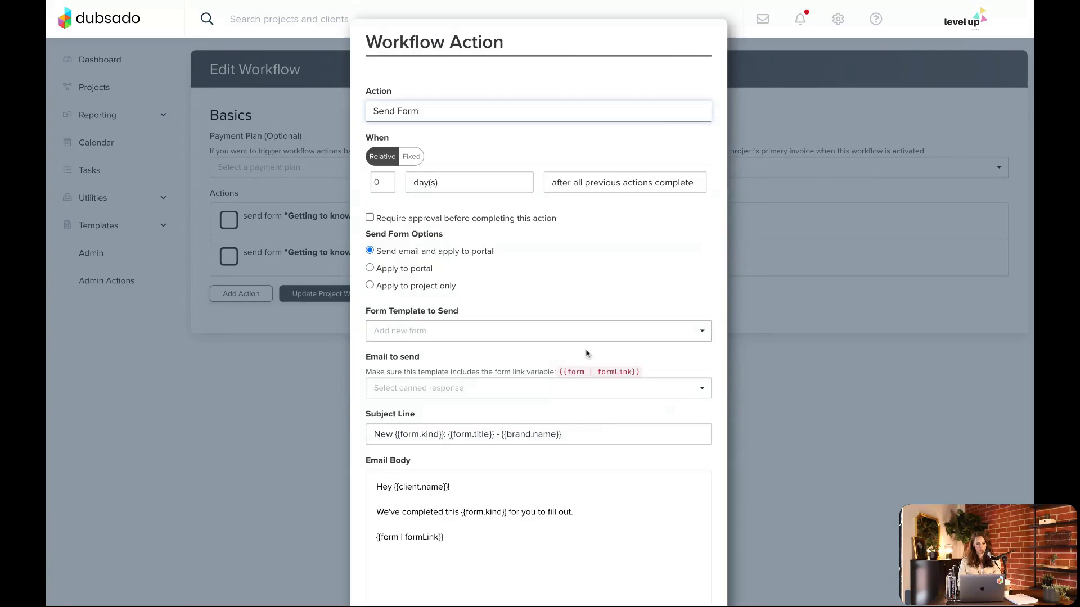
click(419, 274)
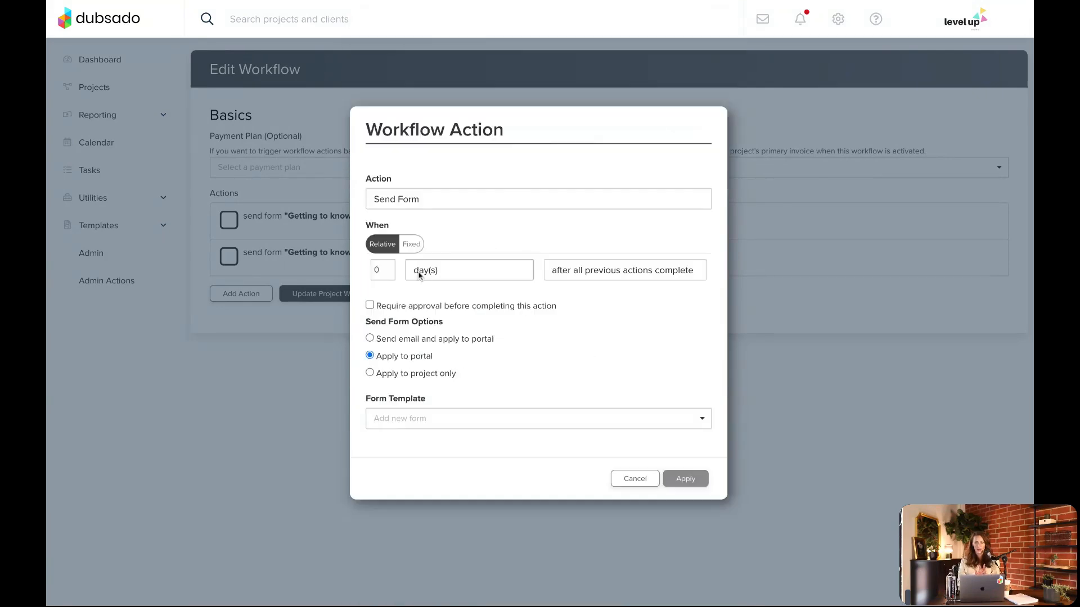
click(428, 430)
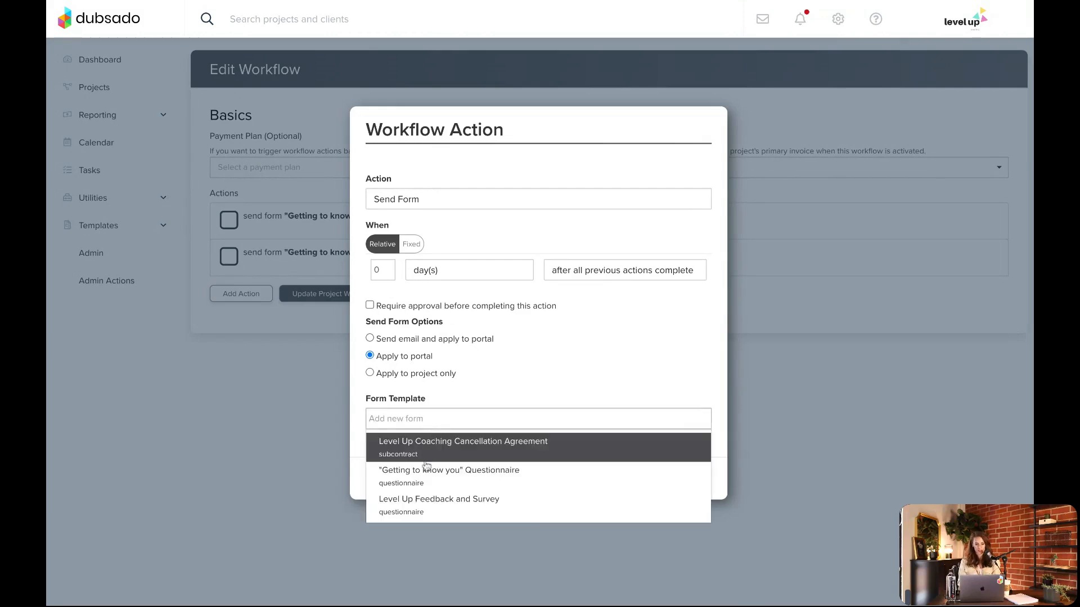
click(427, 469)
click(684, 479)
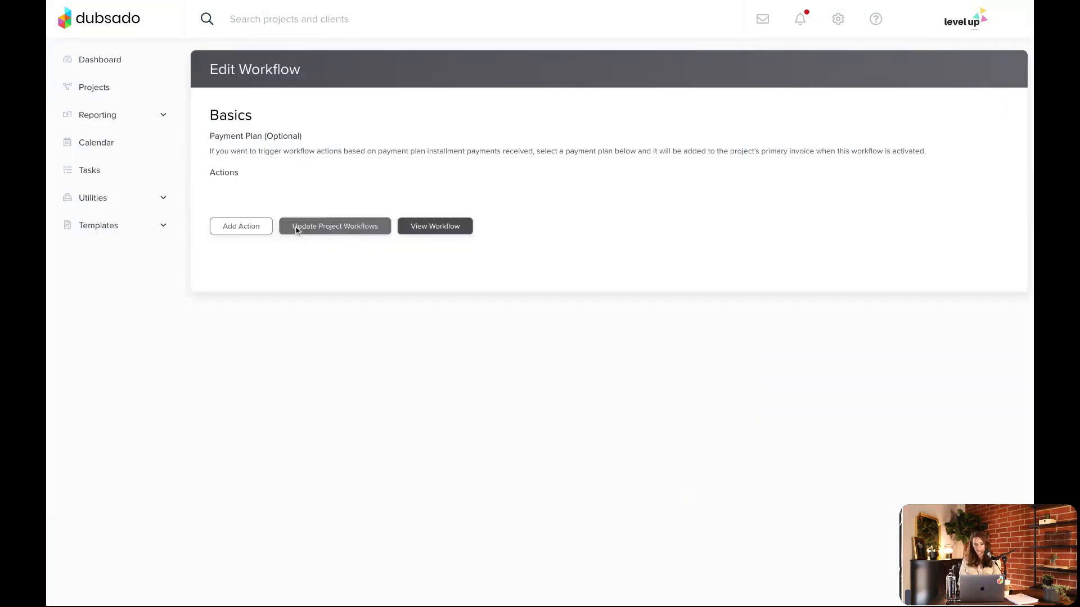
Add an Activate Portal action to the Basics workflow, running after all previous actions complete
click(250, 331)
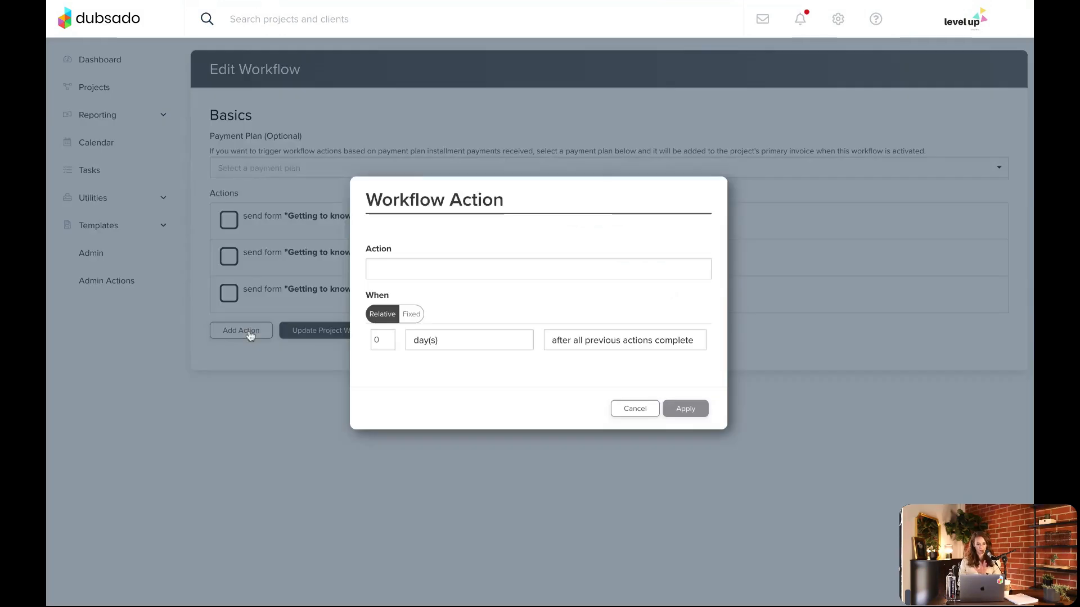
click(463, 272)
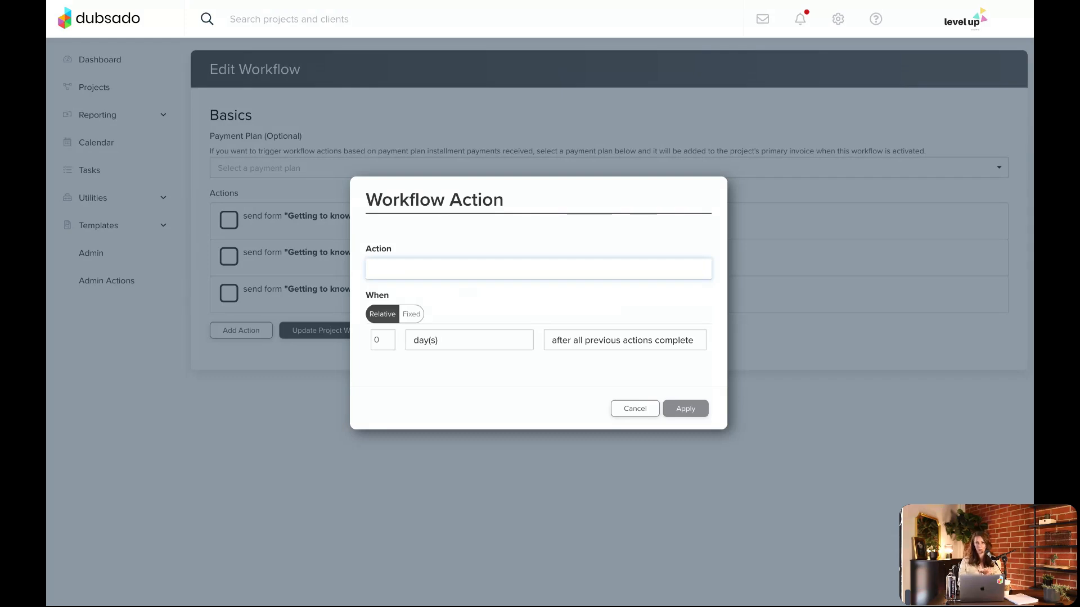
click(422, 409)
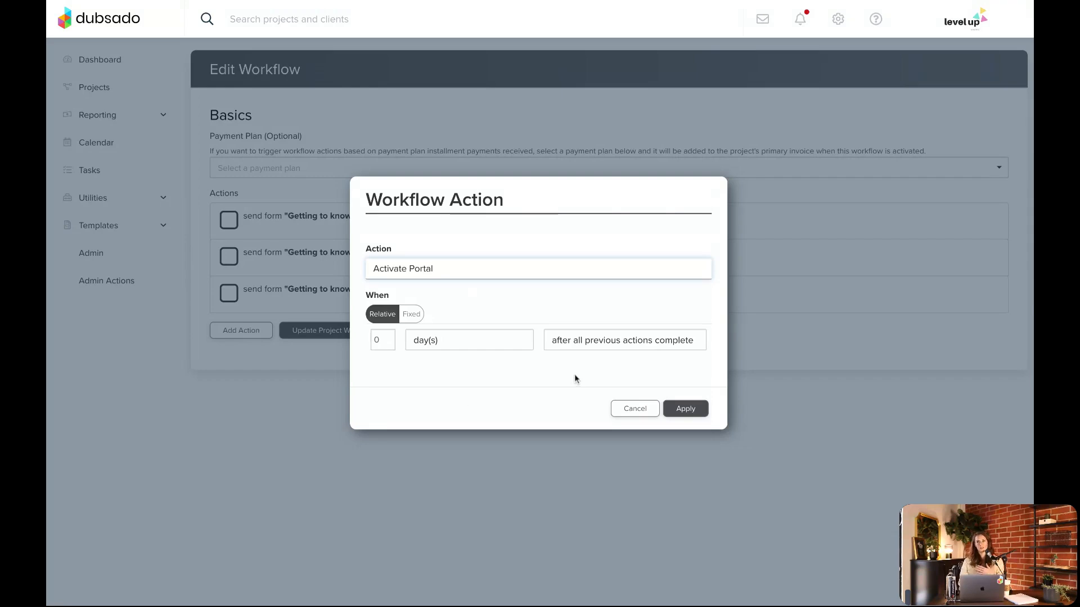
click(686, 409)
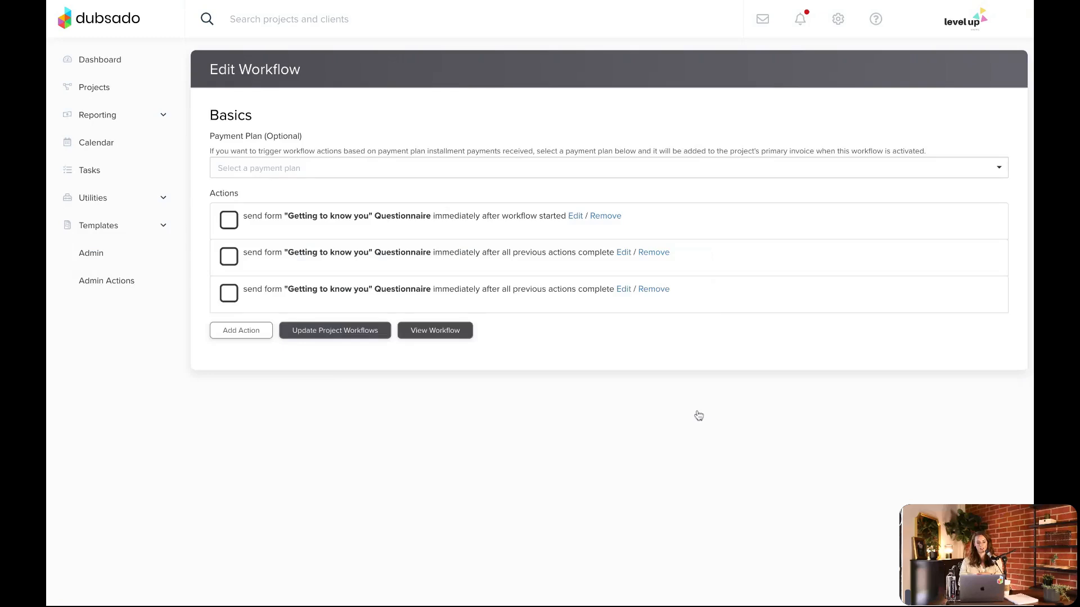
click(240, 368)
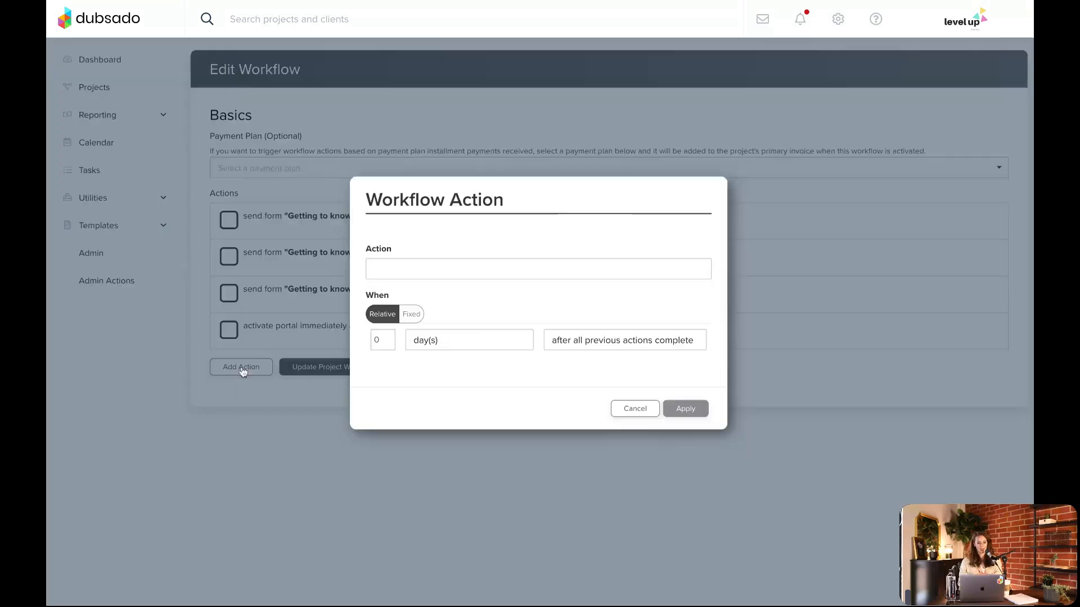
click(457, 274)
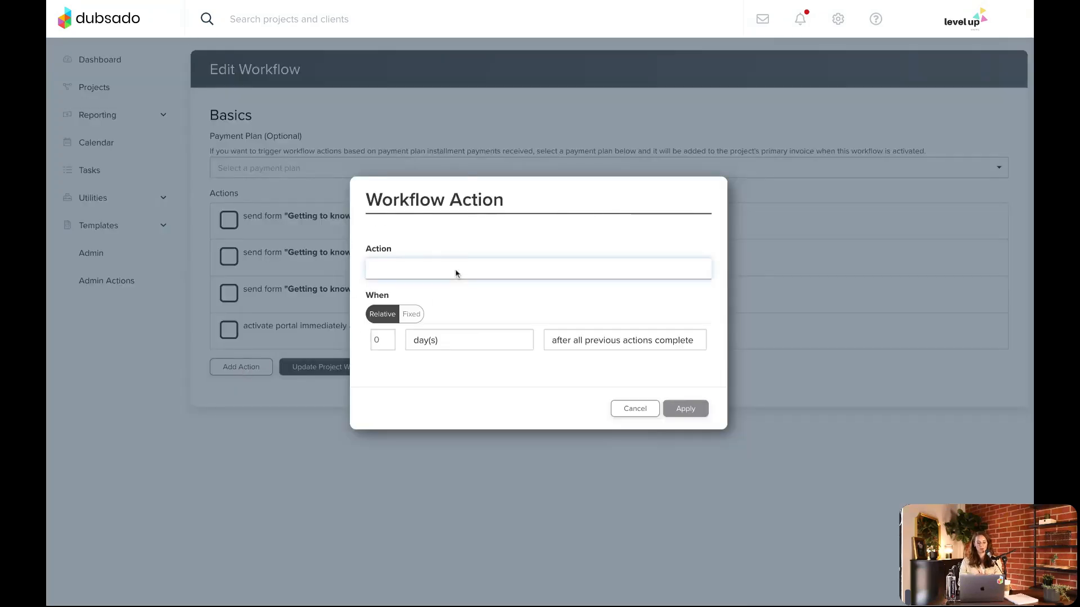
click(439, 315)
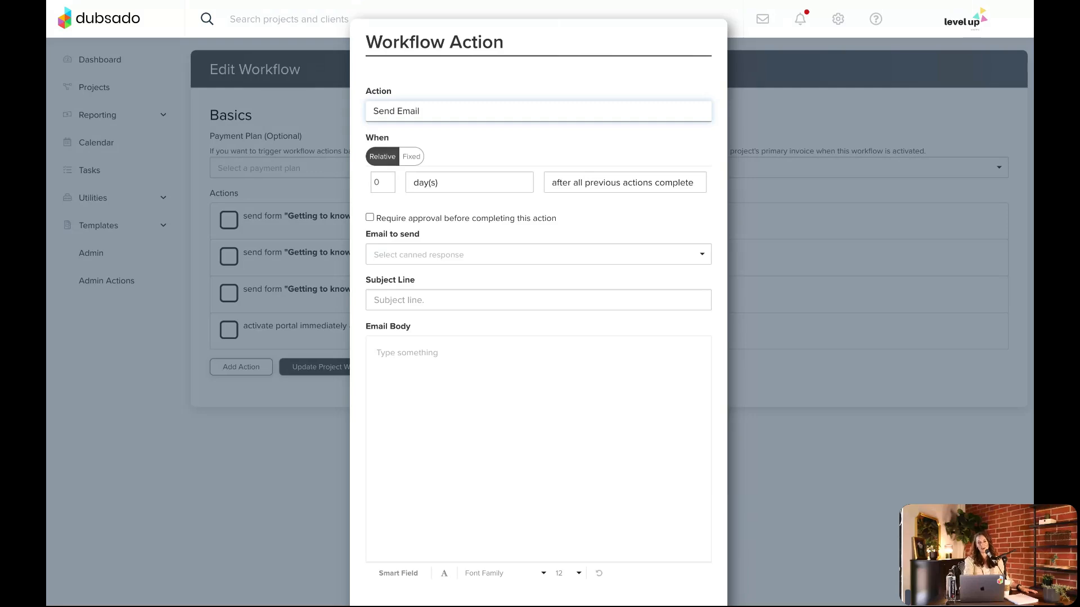
scroll(529, 331, down, 2)
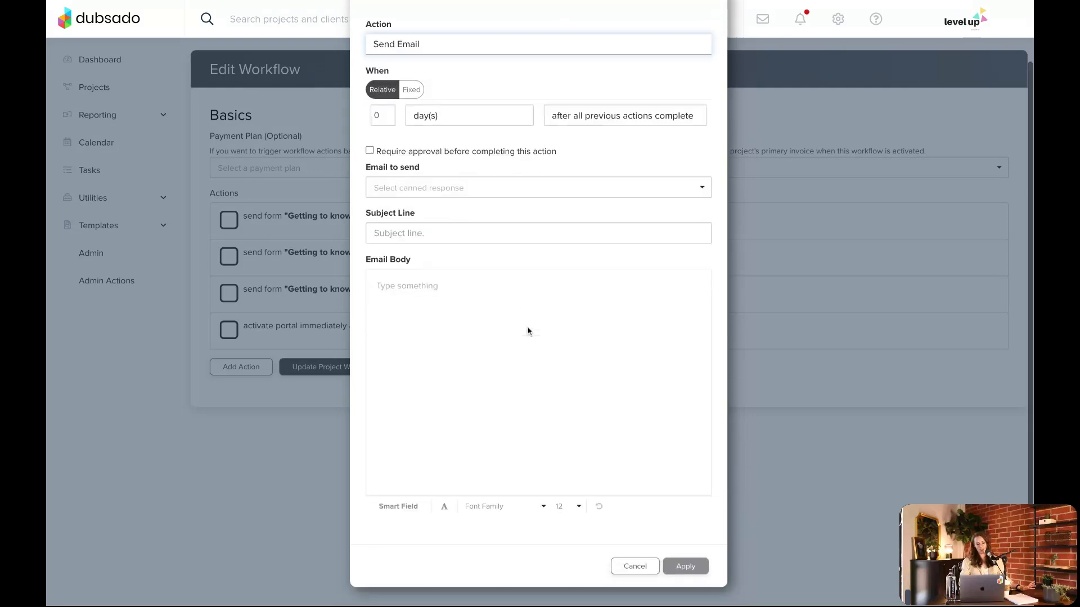
click(636, 567)
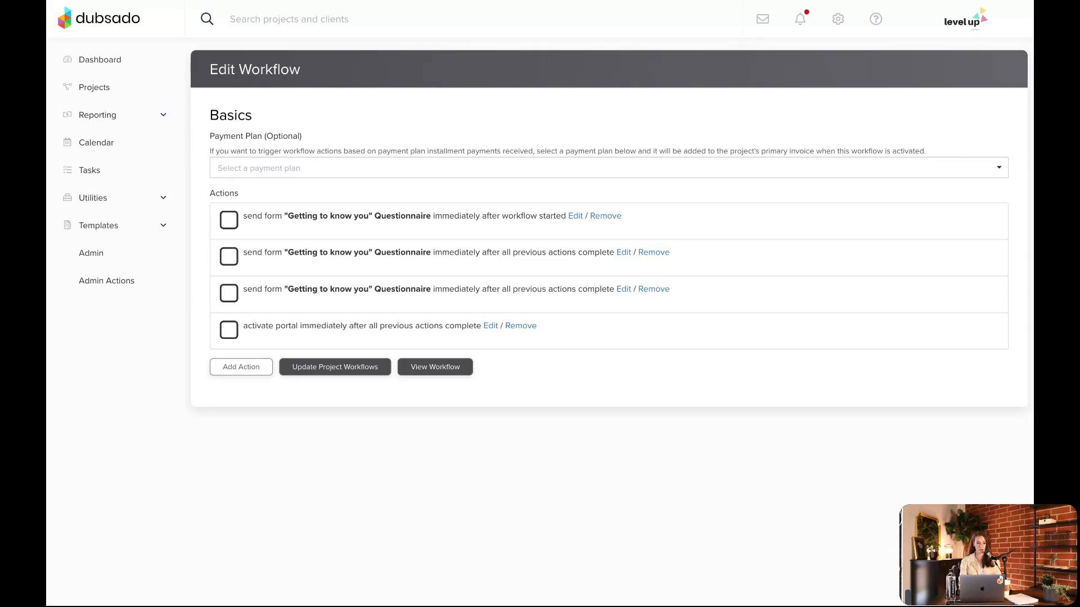
Draft a Send Form action that emails and applies the "Getting to know you" Questionnaire to the portal, using the Clients - Send Intake Questionnaire email
click(242, 368)
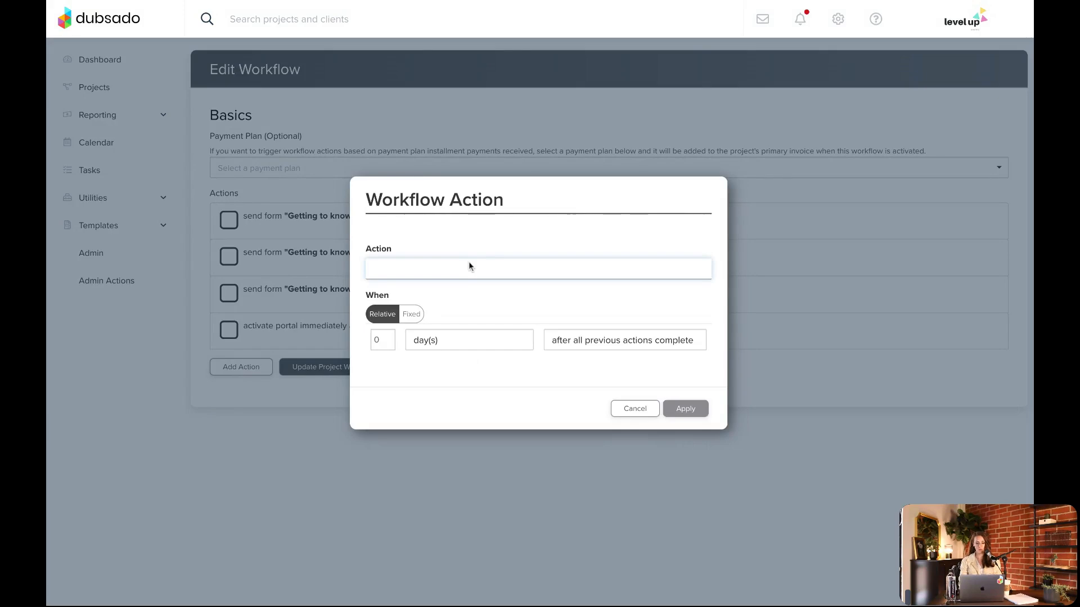
click(428, 338)
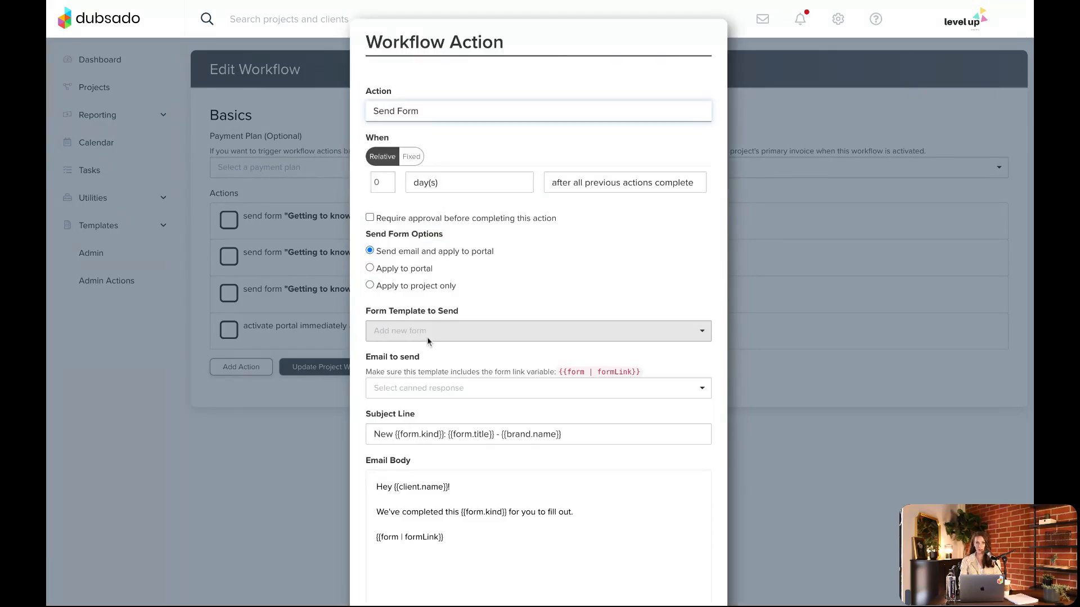
scroll(450, 306, down, 1)
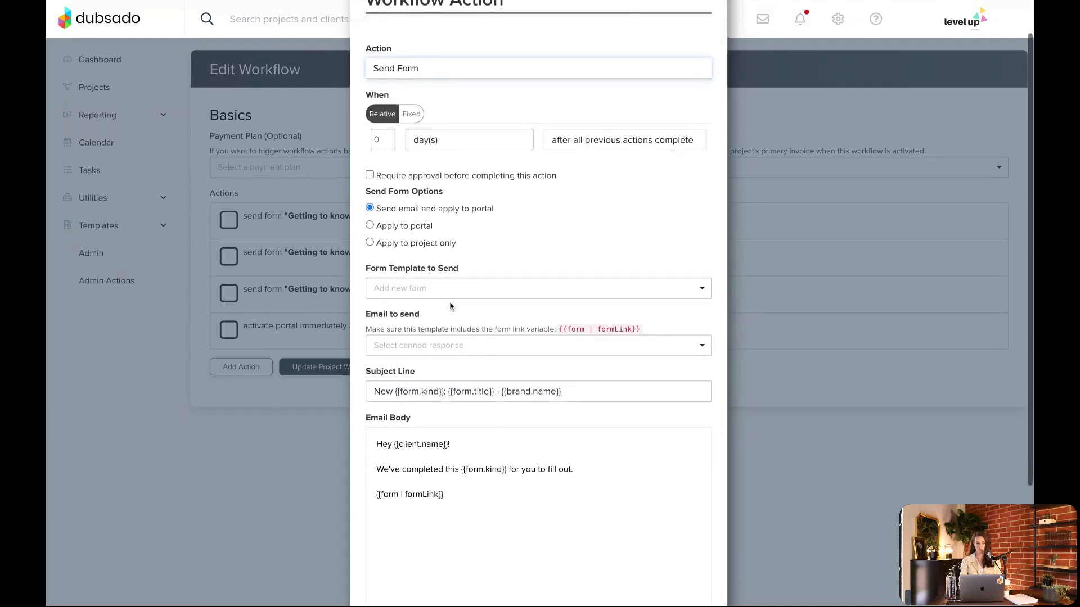
click(447, 290)
click(439, 340)
scroll(575, 222, down, 2)
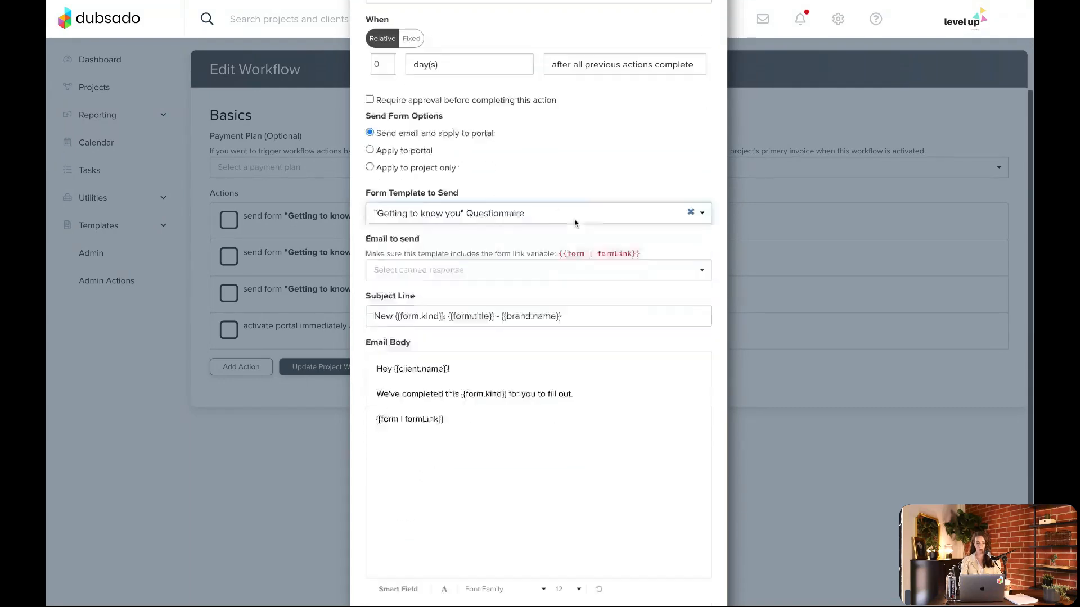
scroll(574, 223, down, 1)
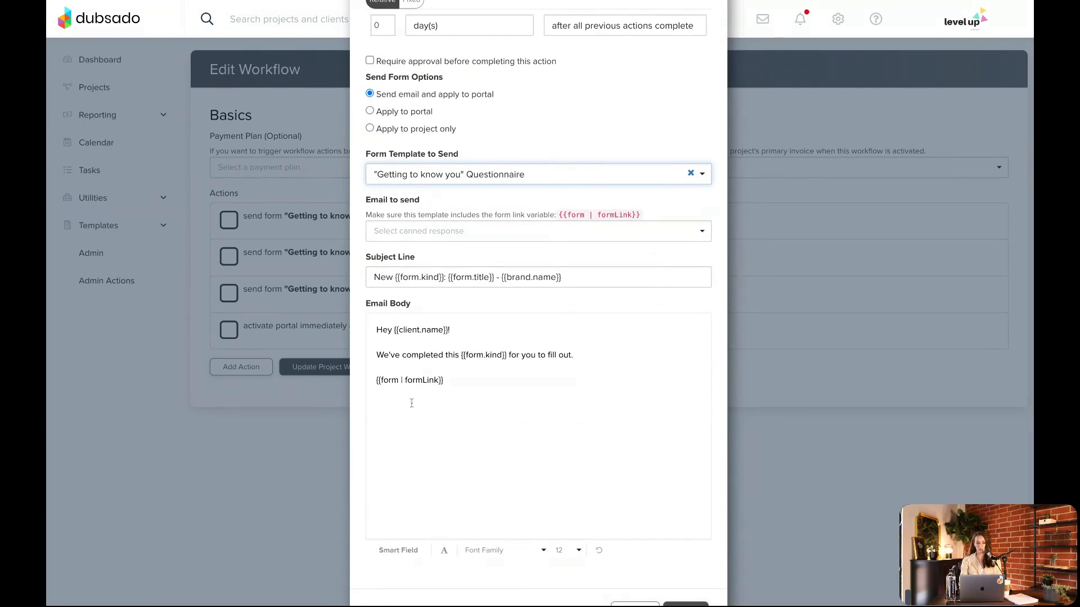
click(411, 231)
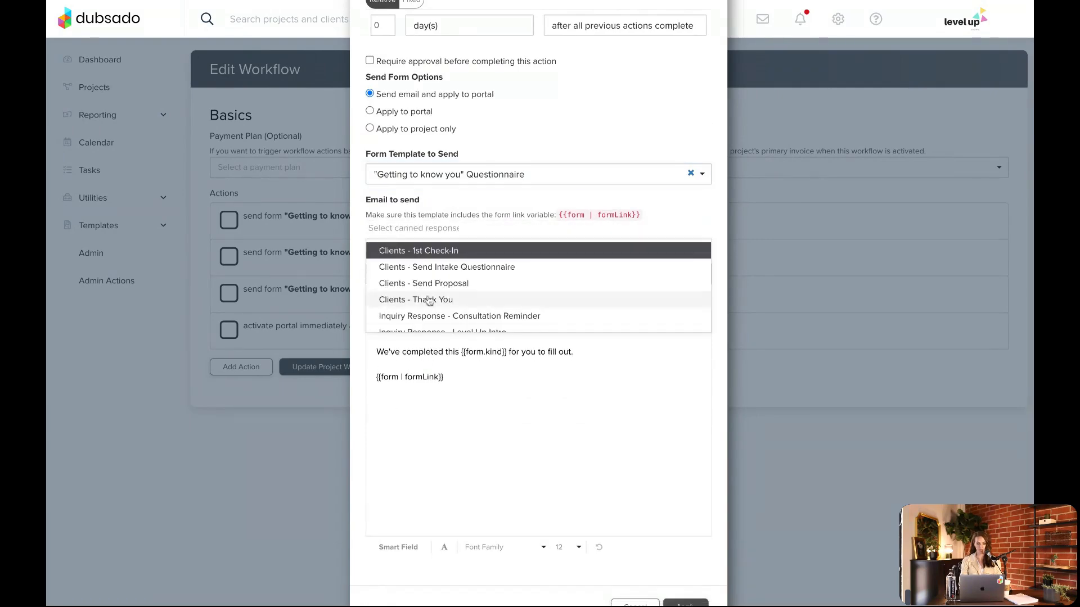
click(440, 269)
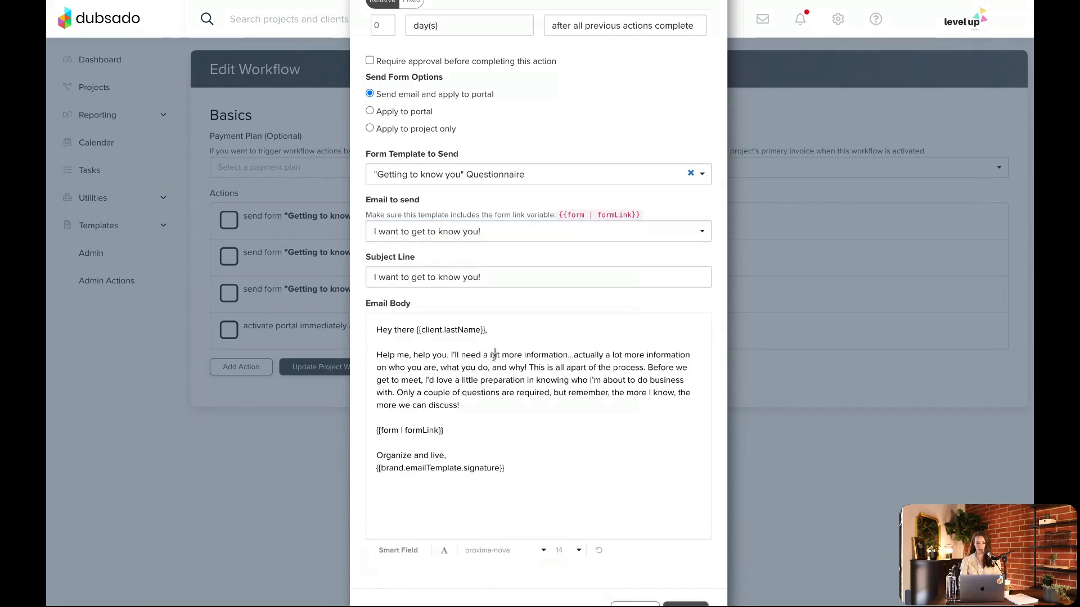
Try adding the text "just to" above the form link in the email body
text(just to)
key(BackSpace)
key(BackSpace)
key(BackSpace)
key(BackSpace)
key(BackSpace)
key(BackSpace)
key(BackSpace)
key(BackSpace)
Review the drafted Send Form action's timing, options and email content, and discard the action
scroll(566, 186, up, 2)
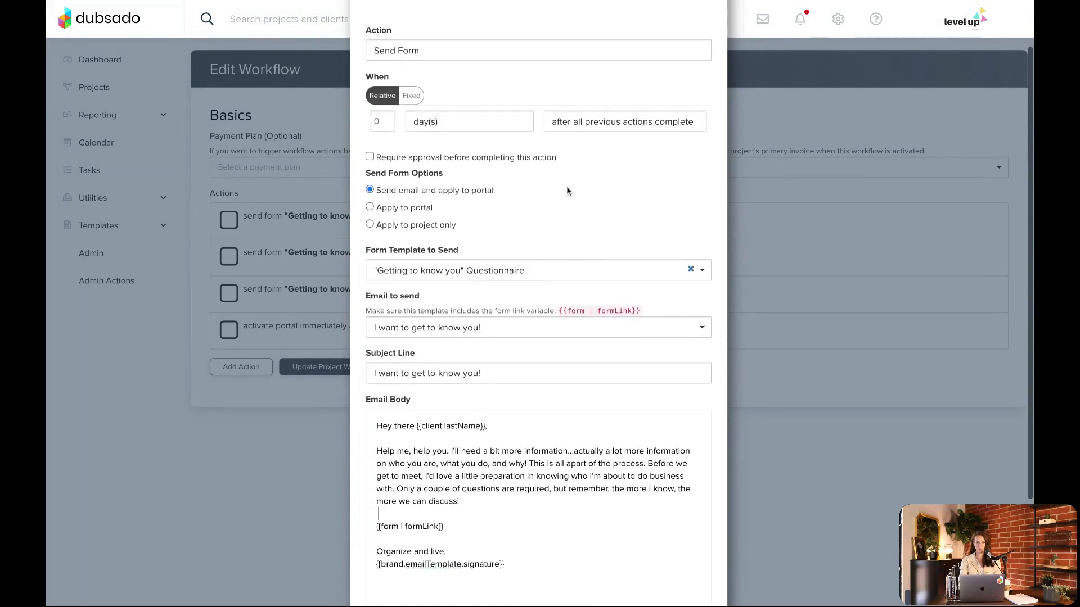
scroll(529, 239, down, 2)
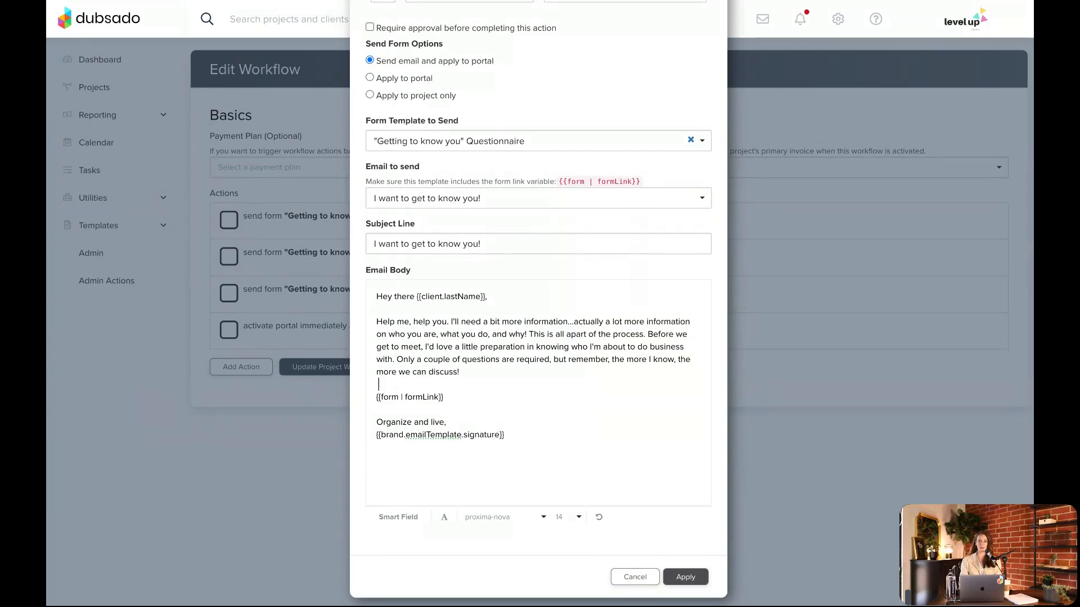
scroll(505, 275, up, 1)
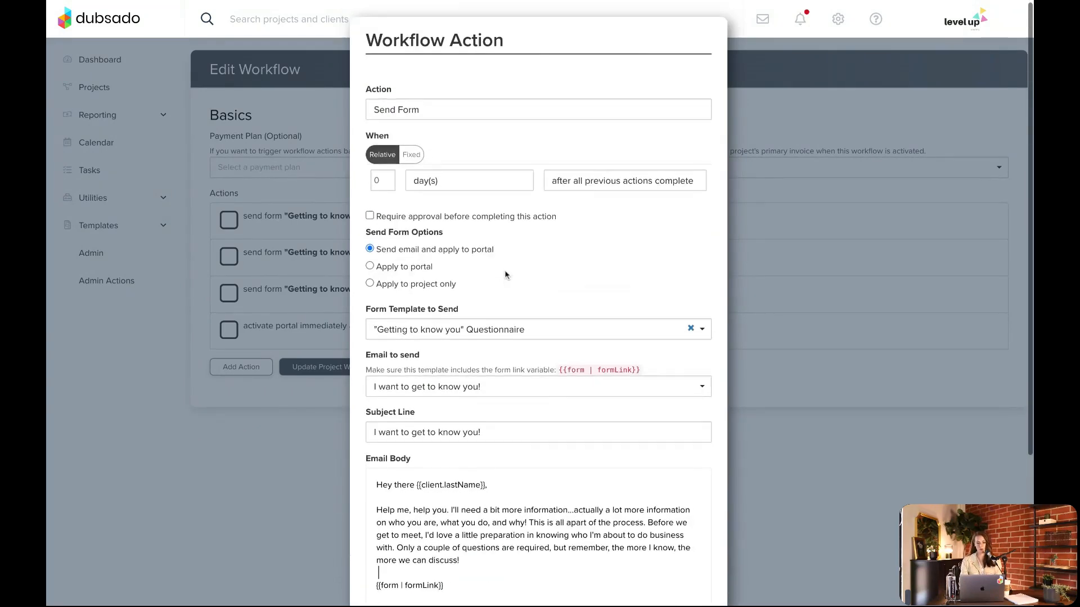
scroll(439, 273, down, 4)
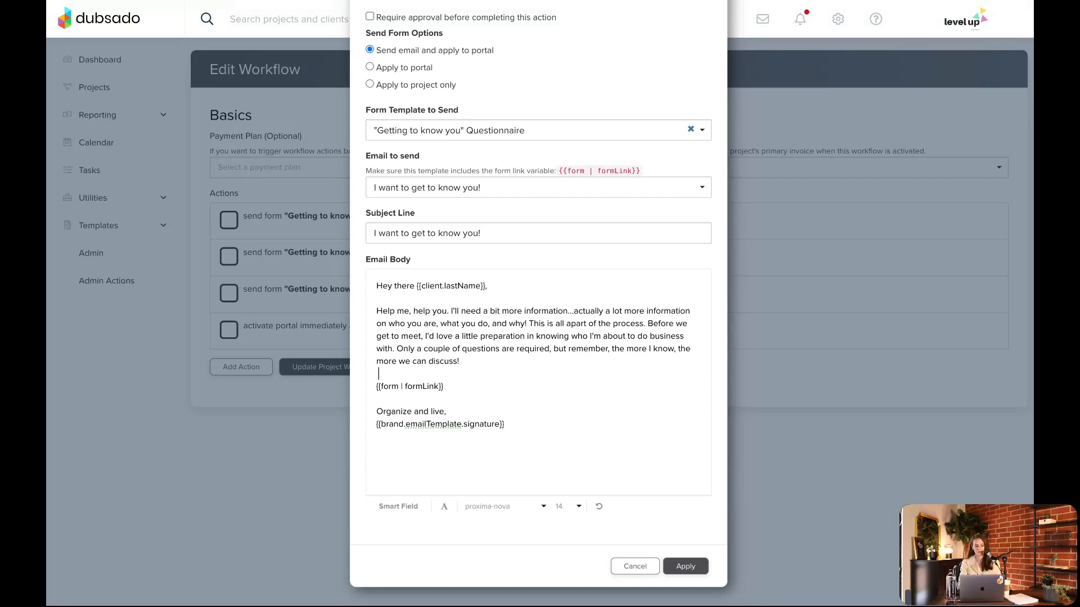
scroll(596, 157, up, 4)
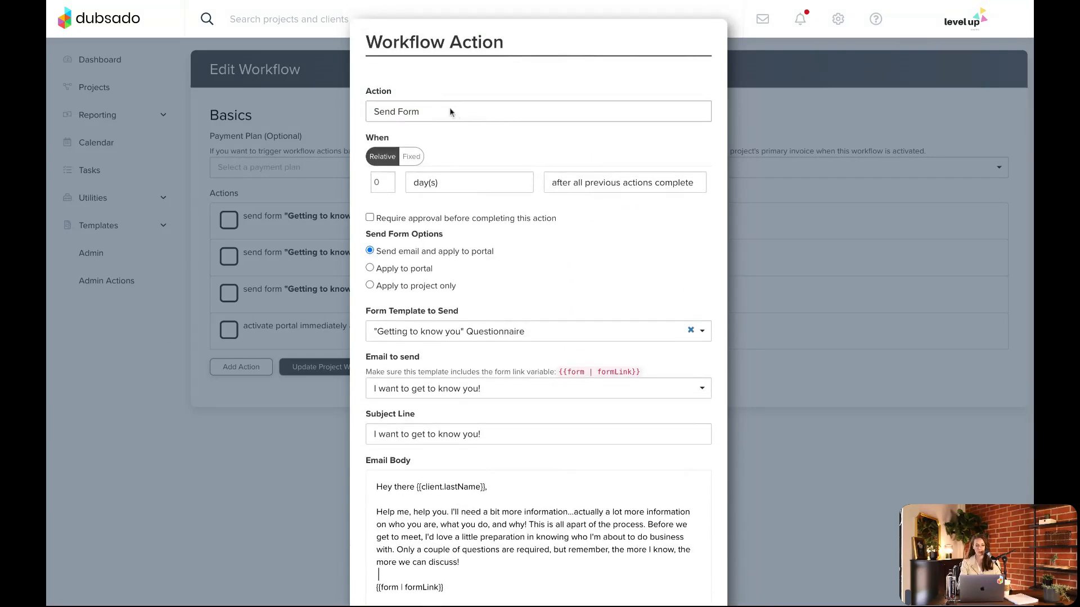
click(424, 110)
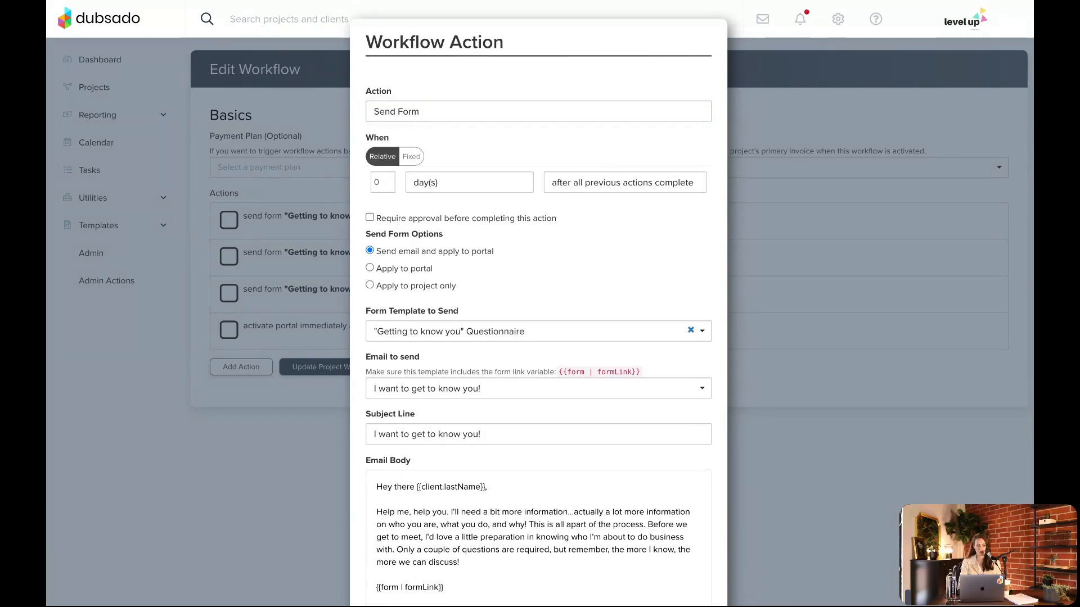
scroll(784, 270, down, 4)
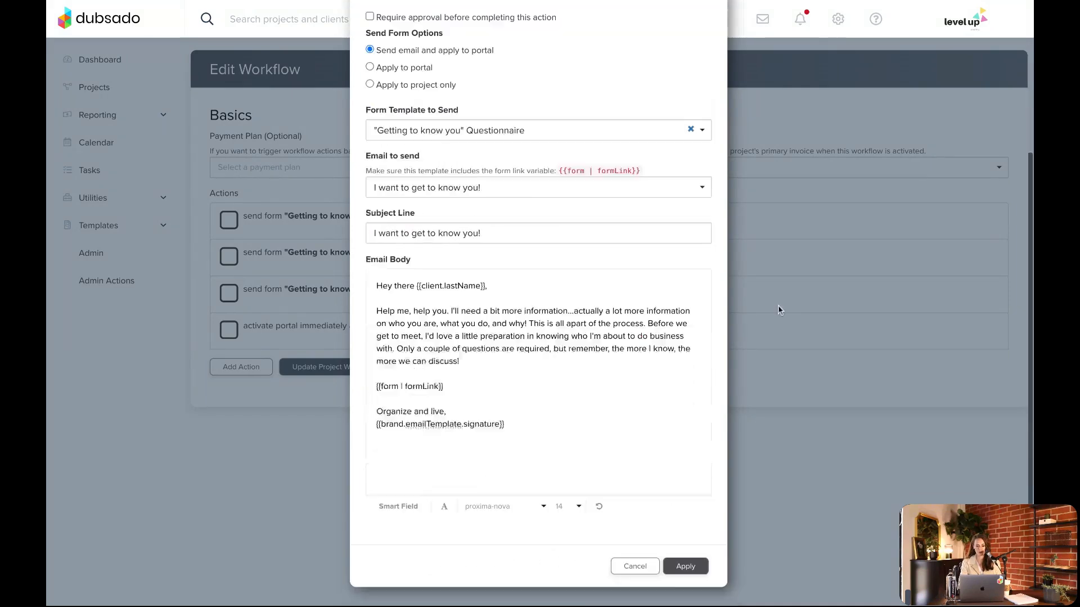
click(634, 565)
Open the job project with Training status and show its workflows
click(117, 83)
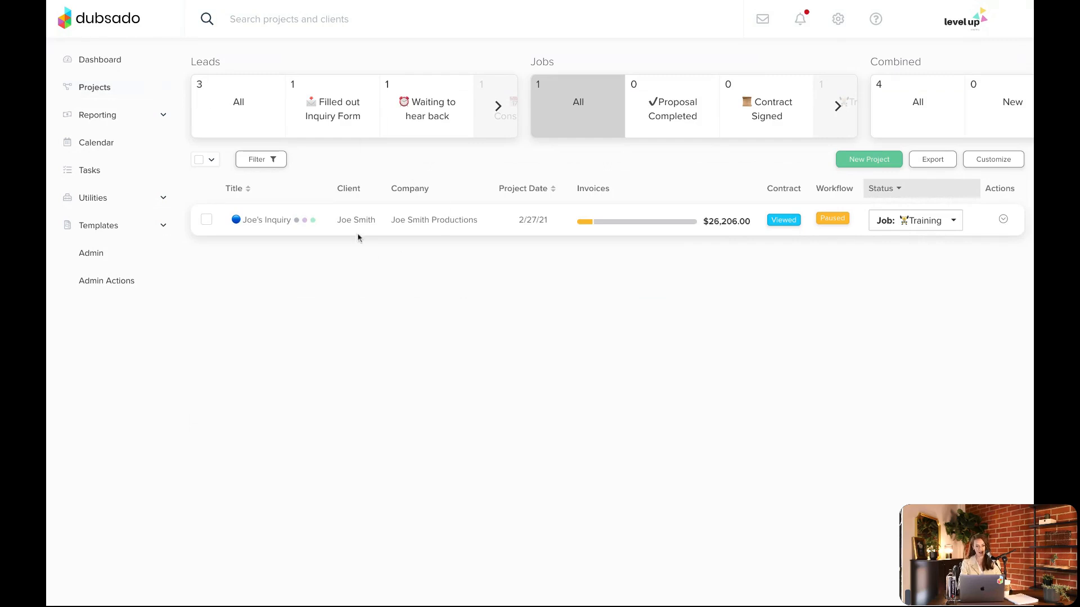
click(355, 231)
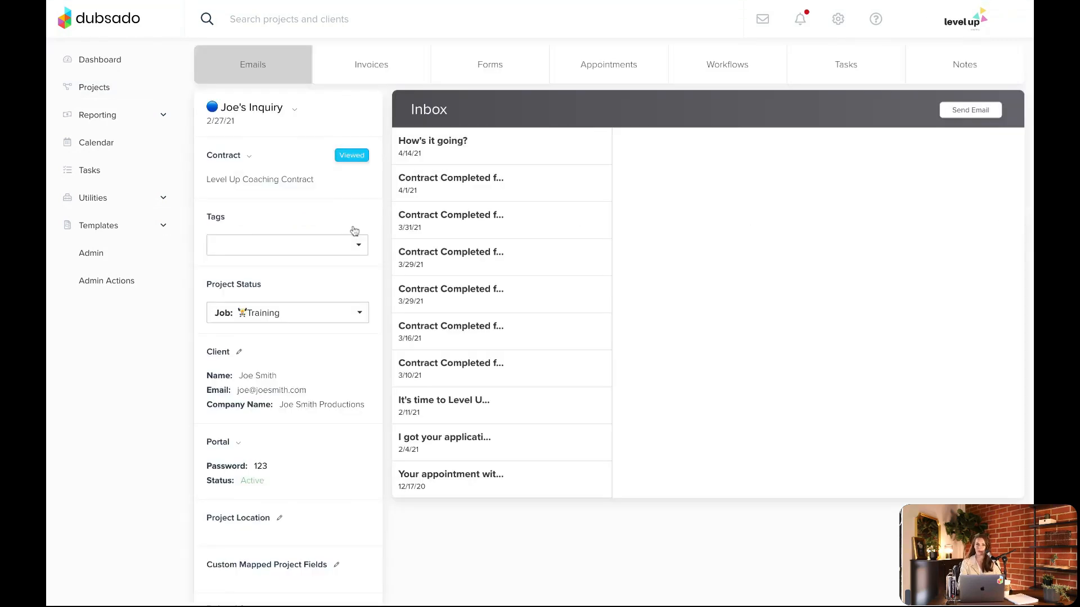
click(711, 74)
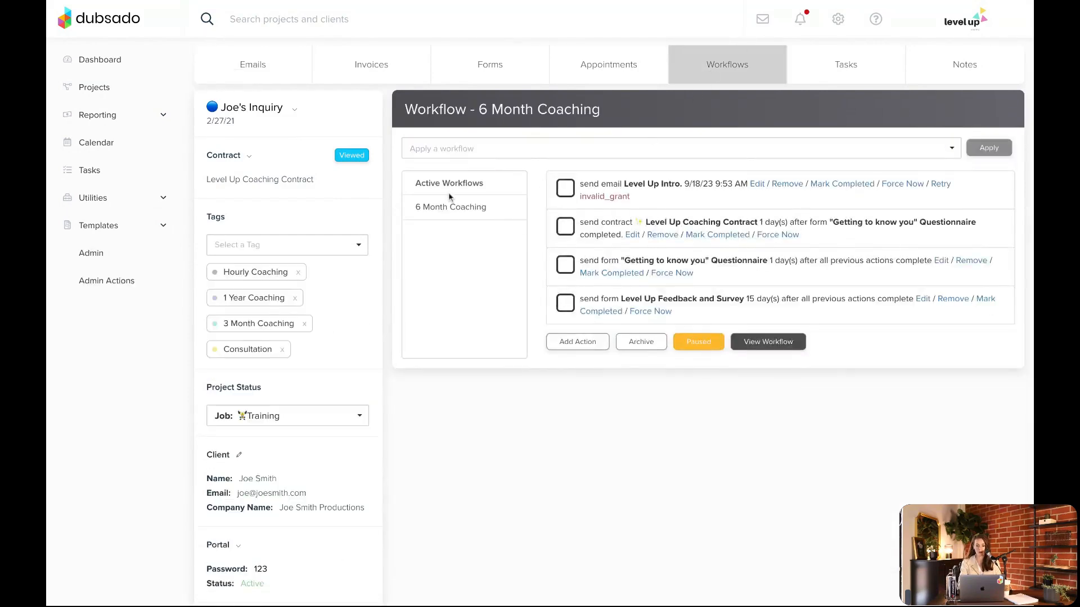
Start a new Create Todo action with fixed timing in the project's 6 Month Coaching workflow
click(576, 341)
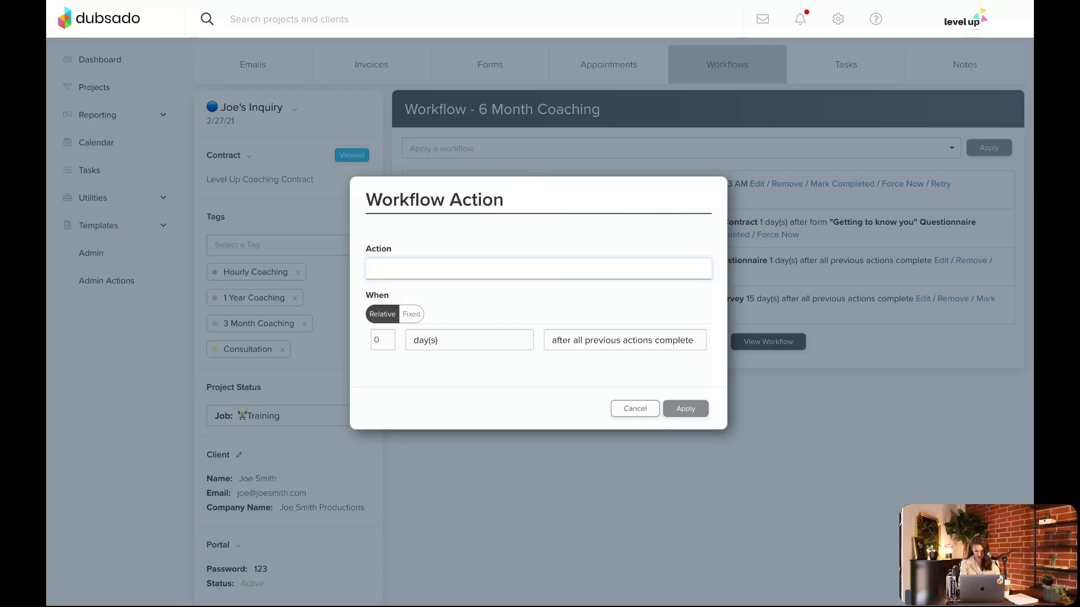
click(427, 353)
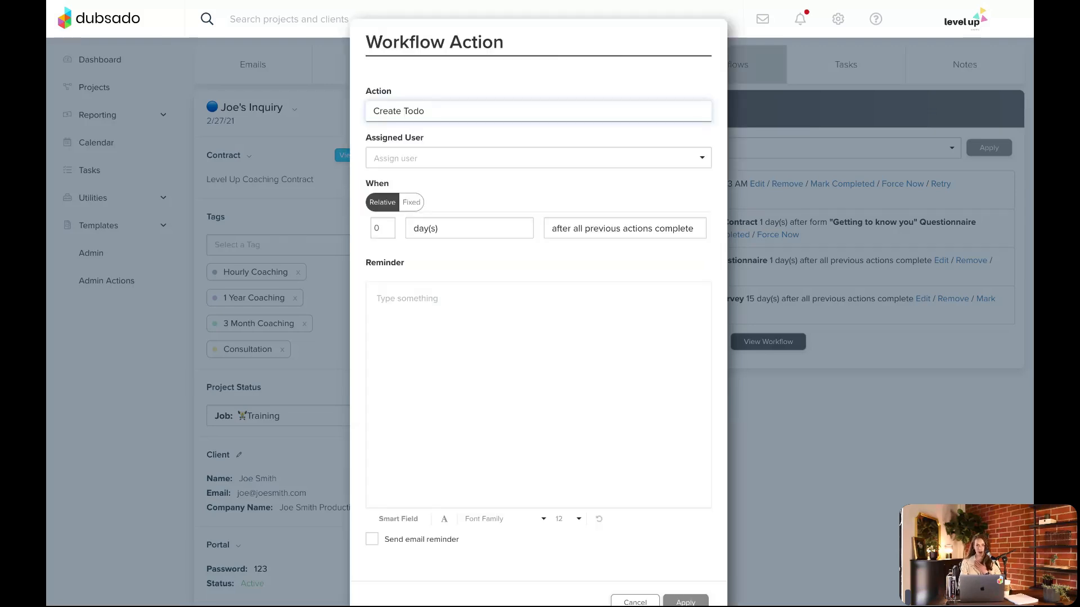
click(411, 202)
Set the to-do's fixed date and time to 07/17/2024 12:00 AM
click(445, 221)
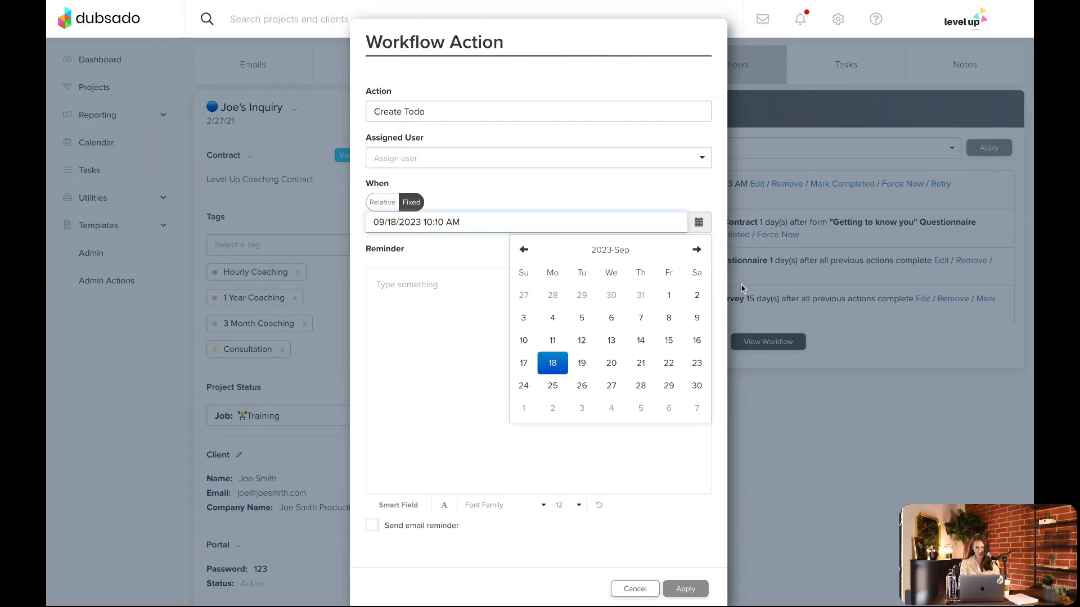
click(696, 249)
click(696, 249)
click(697, 249)
click(696, 249)
click(696, 249)
click(696, 249)
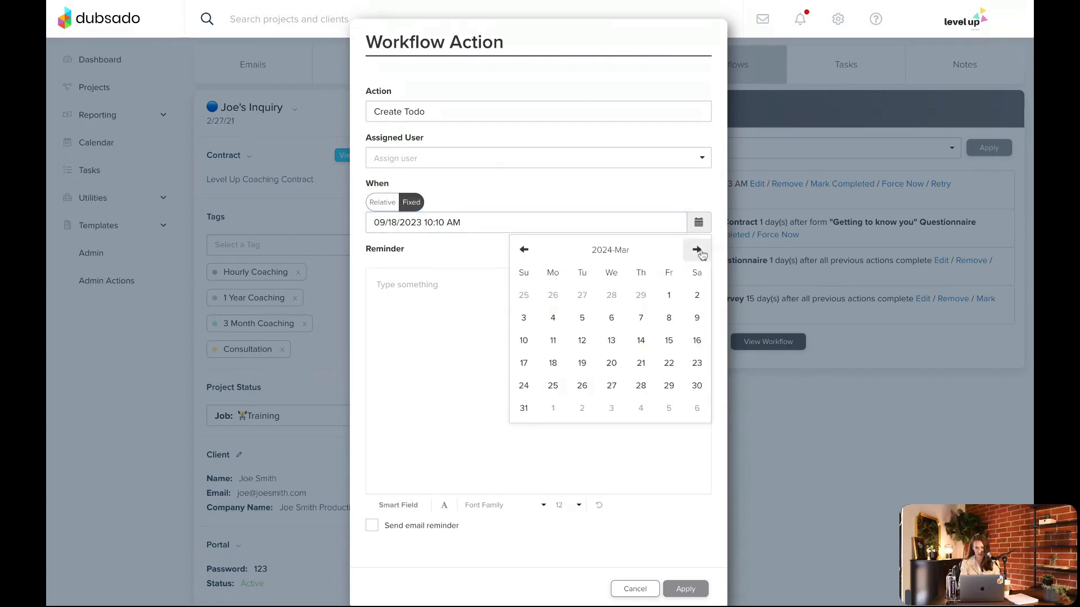
click(696, 250)
click(696, 250)
click(696, 249)
click(696, 250)
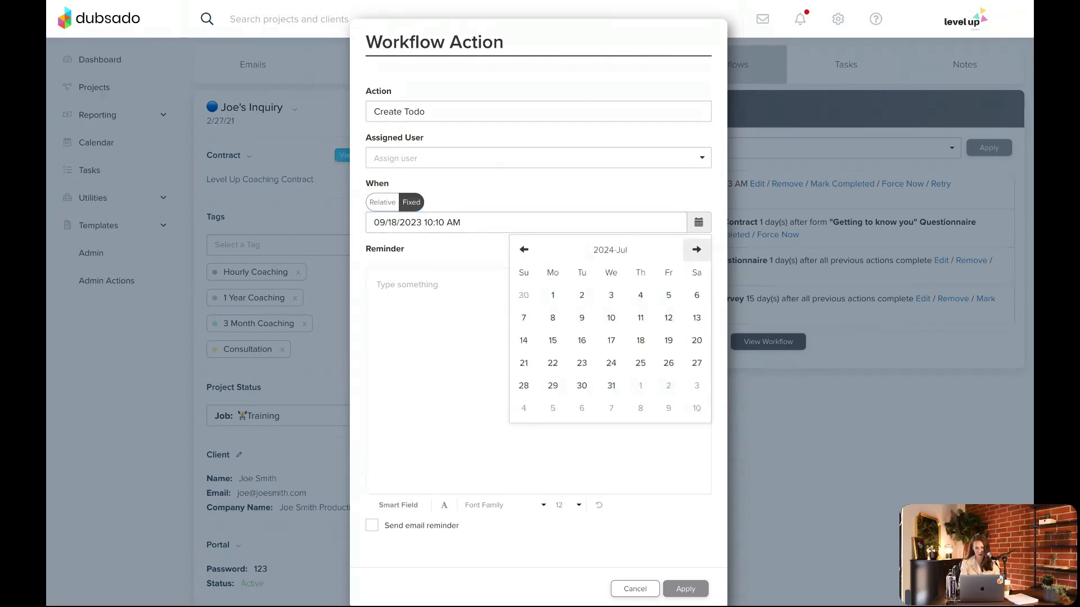
click(612, 342)
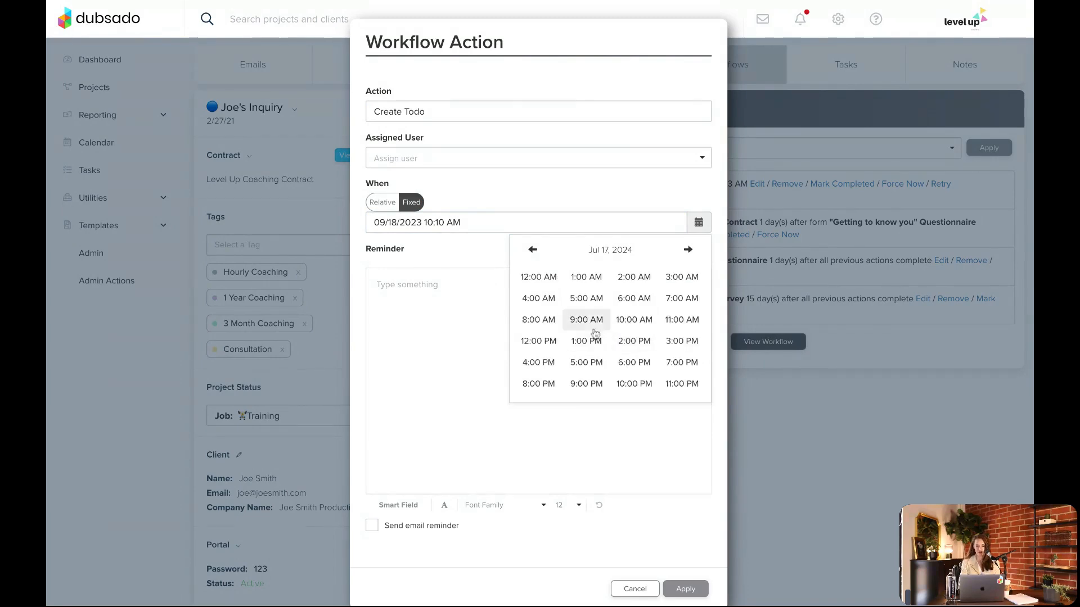
click(540, 277)
click(543, 279)
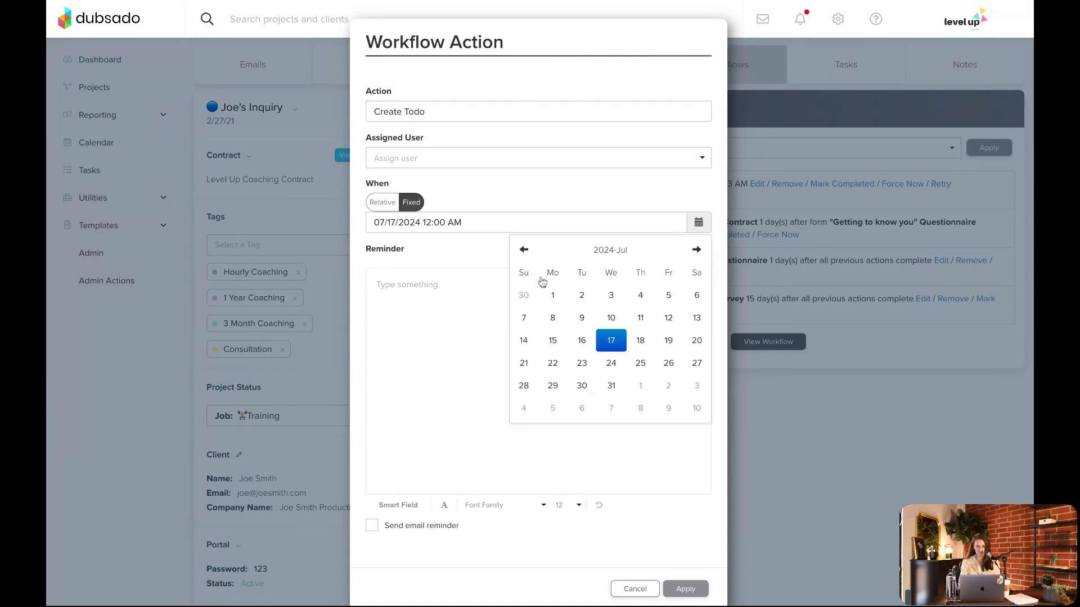
Write a reminder note stating the client's birthday and enable the email reminder for the to-do
click(419, 299)
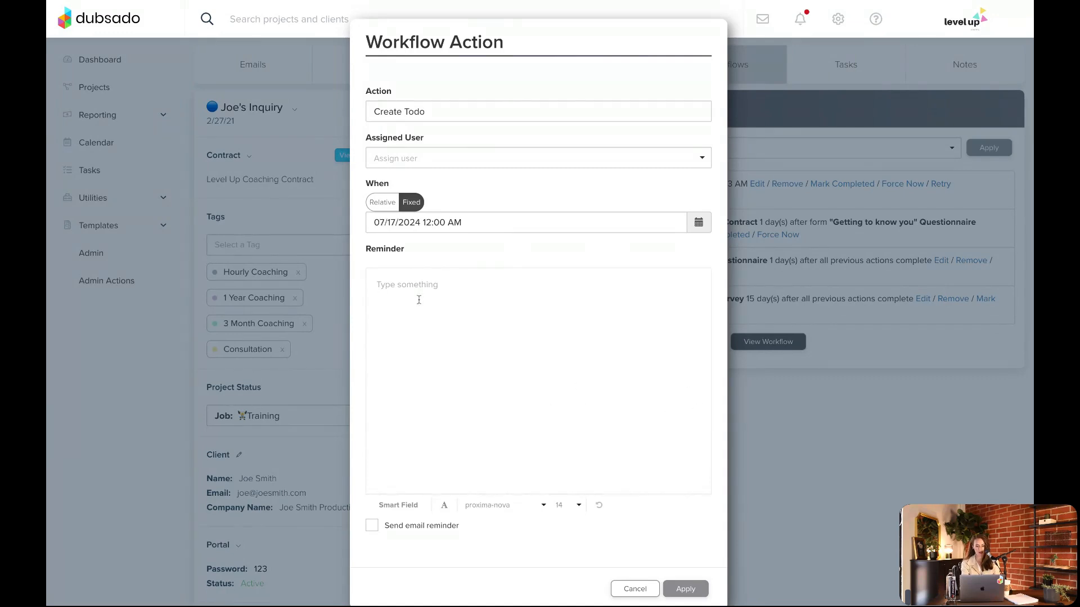
text(Remember, )
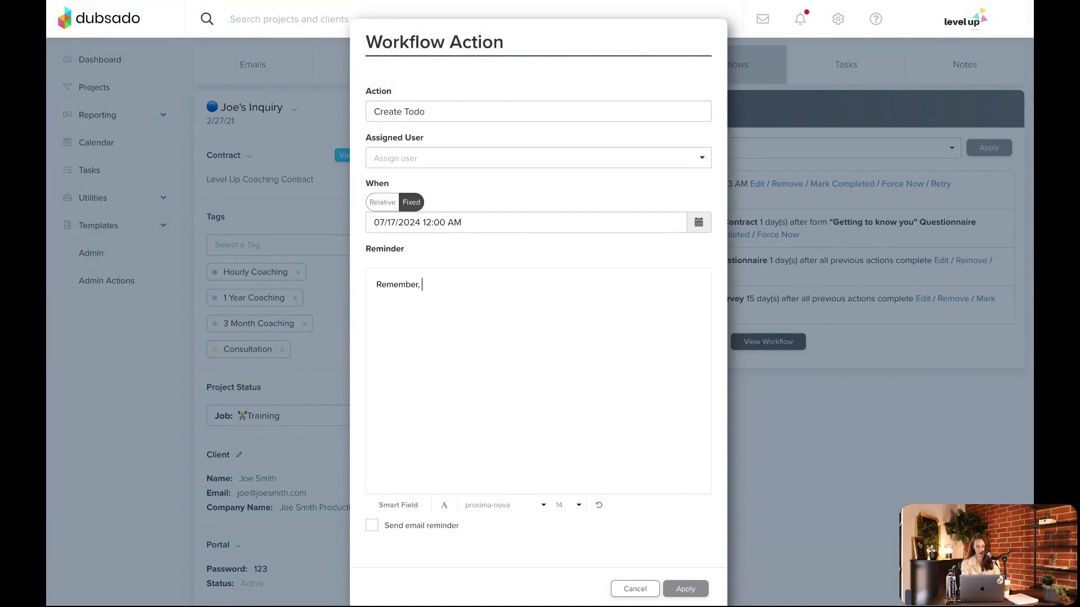
text(Joe)
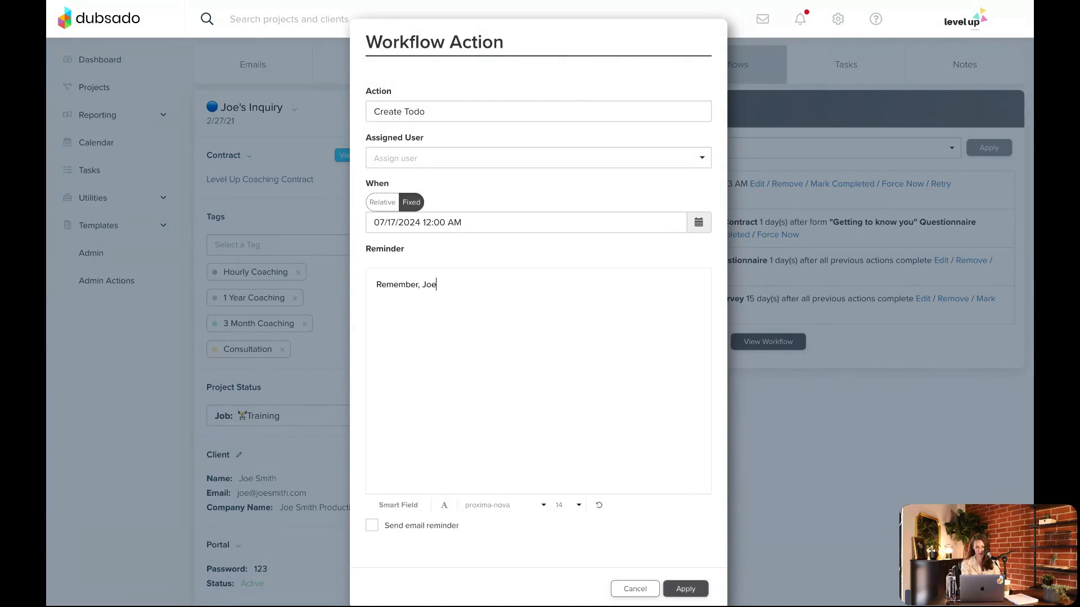
text('s birthday is july)
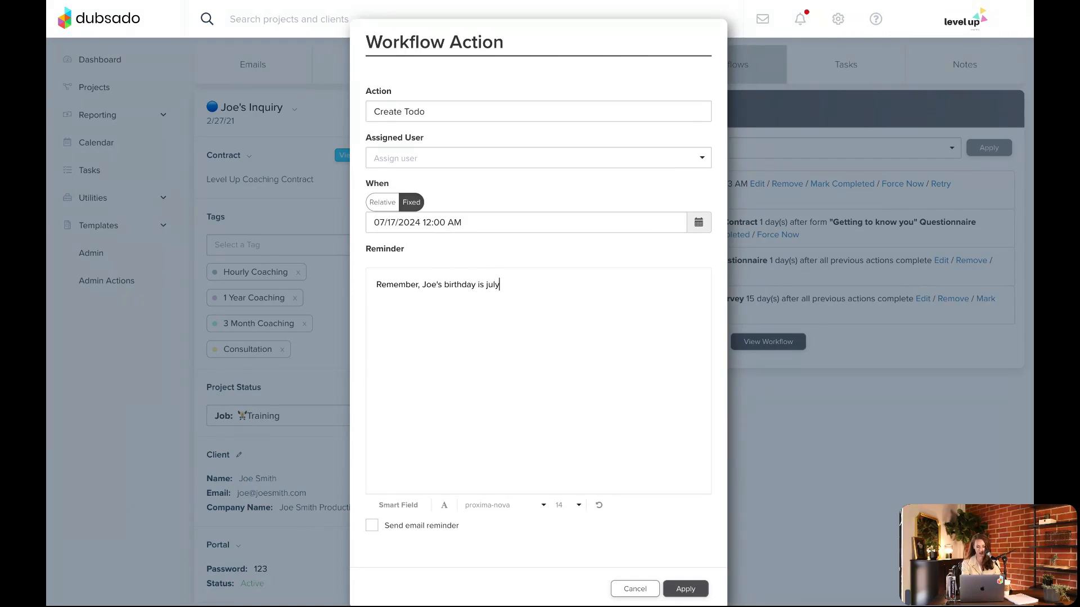
text( 24th.)
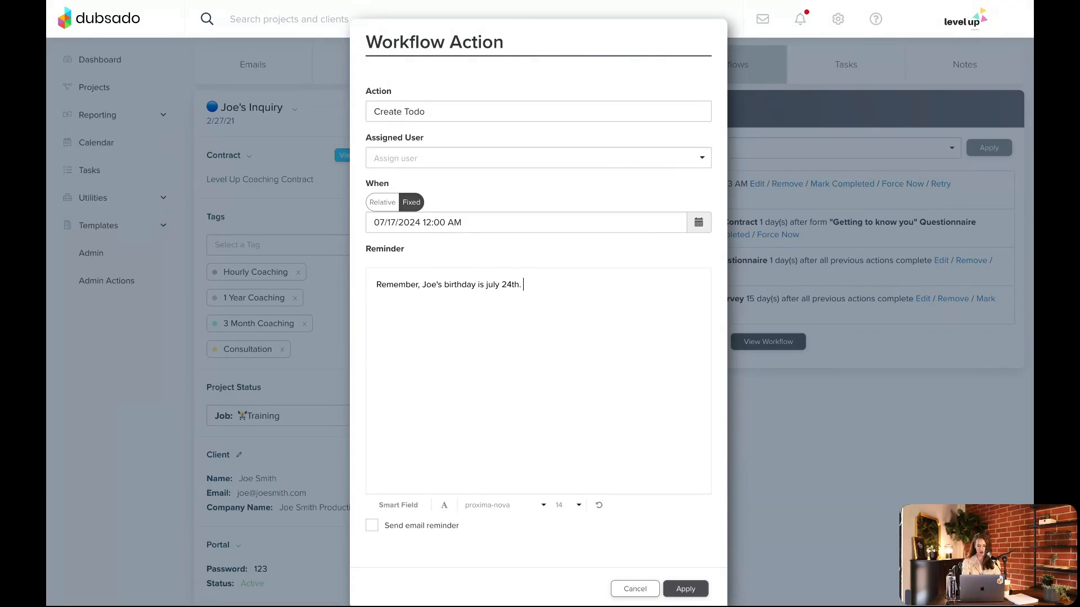
click(447, 528)
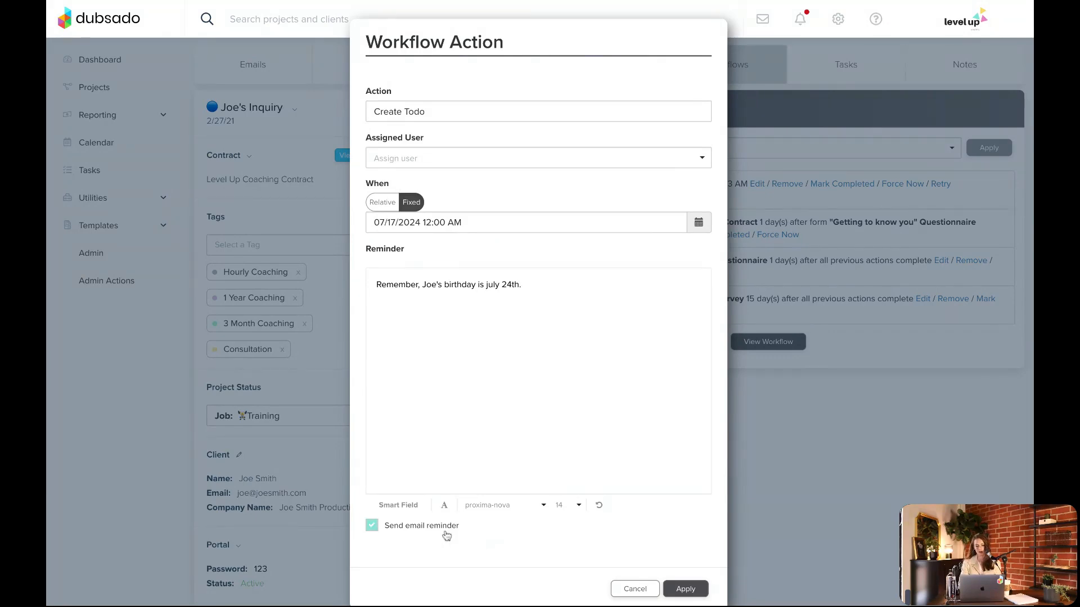
scroll(602, 506, down, 1)
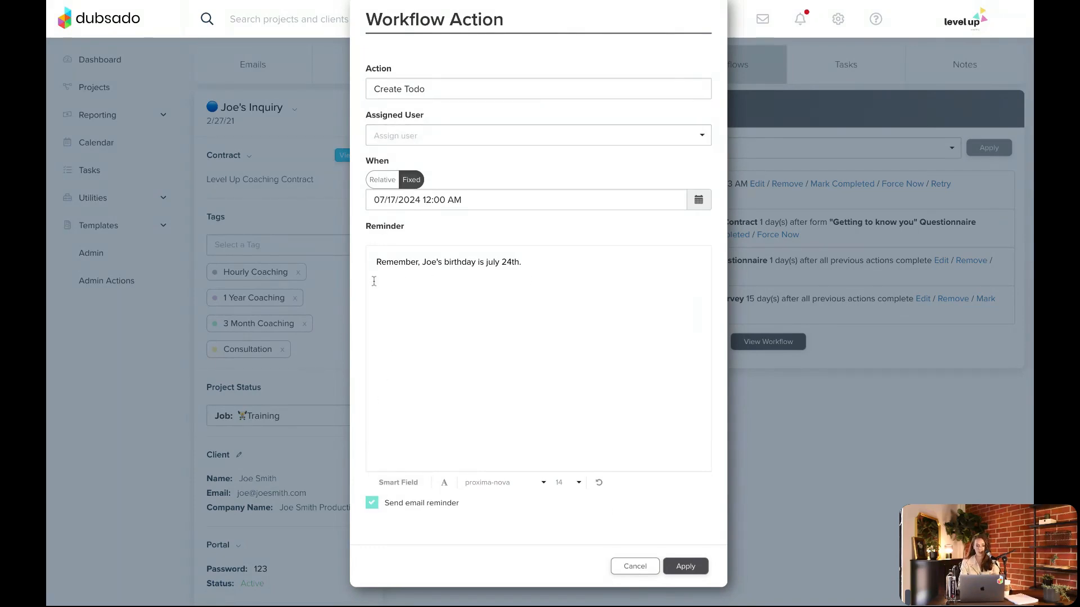
Insert the Project Title smart field at the end of the reminder text
drag(443, 262, 423, 262)
click(473, 272)
click(398, 482)
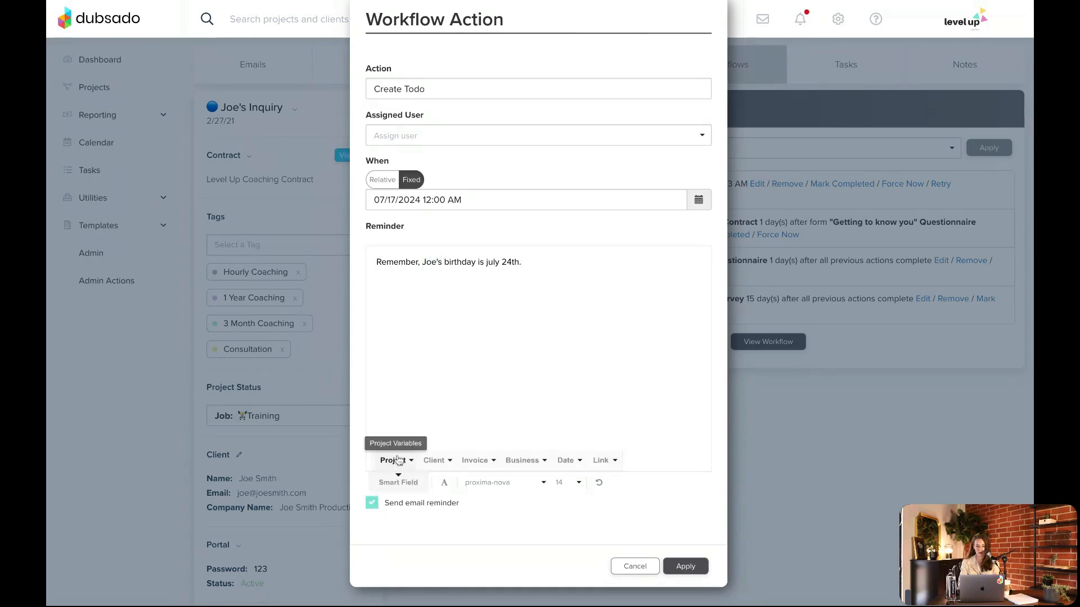
click(397, 460)
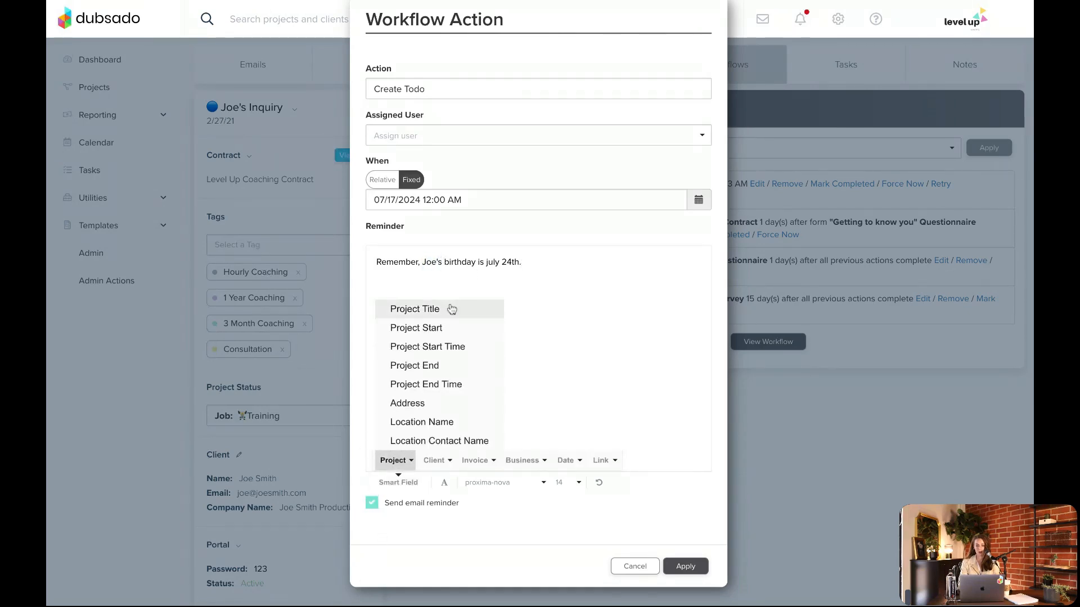
click(452, 309)
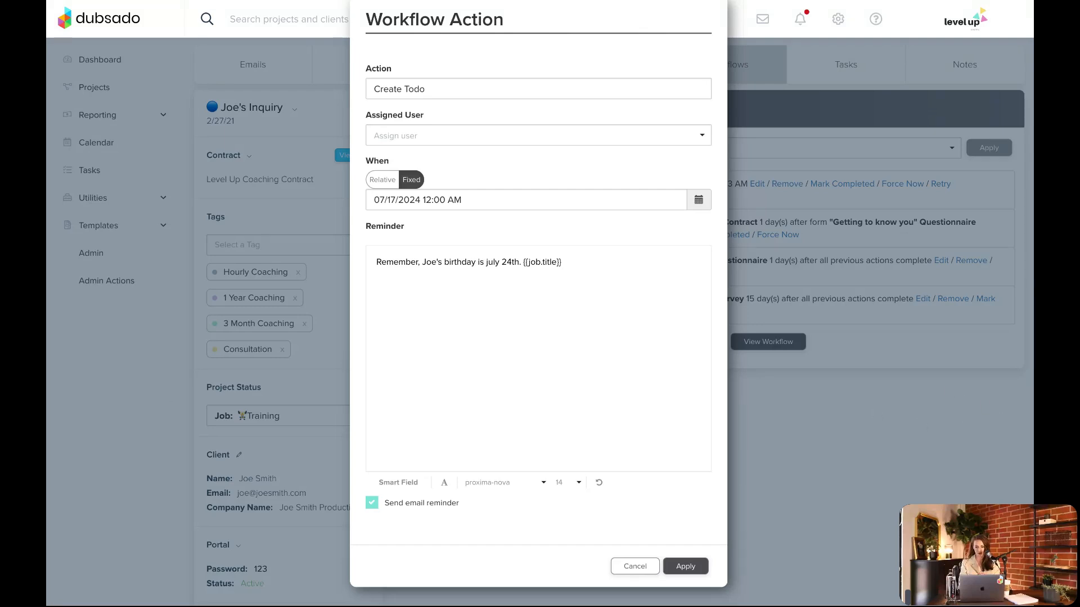
Open the Dubsado support chat widget
click(1007, 578)
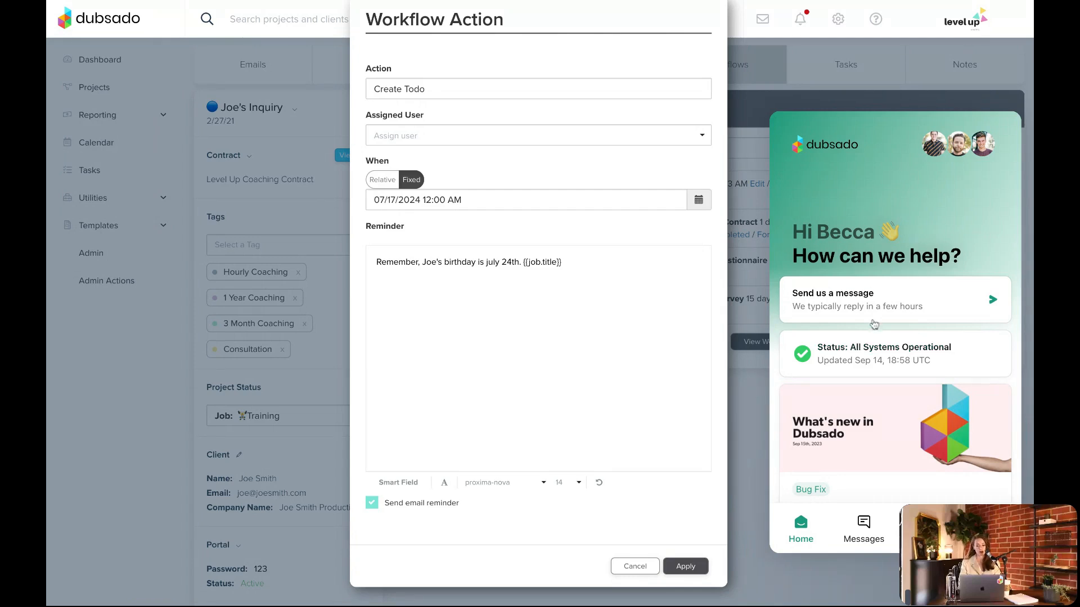
View the support messaging screen, return to the support home and close the chat widget
click(852, 307)
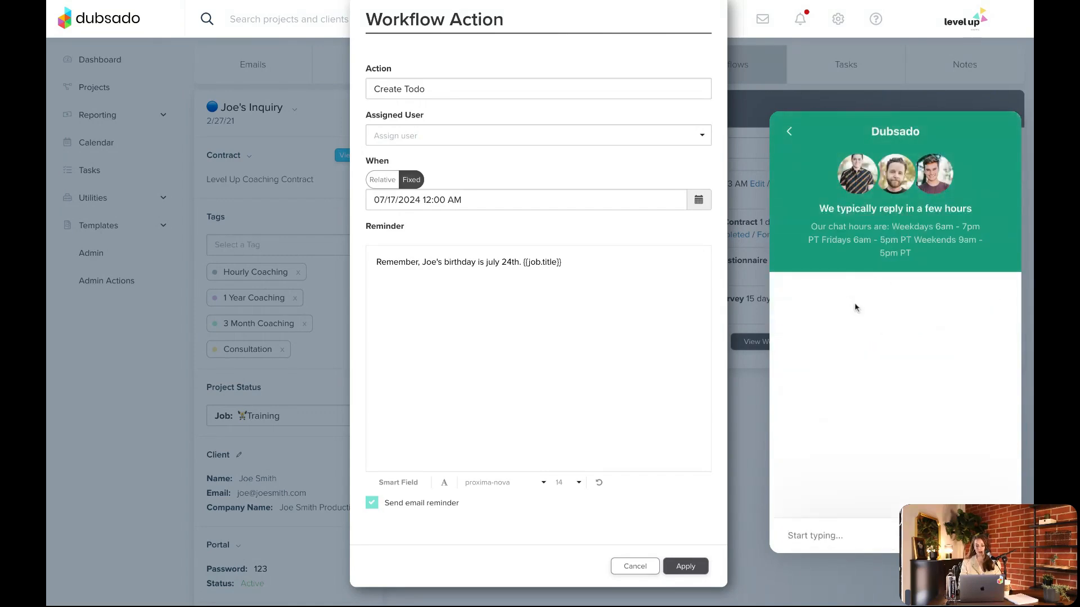
click(789, 131)
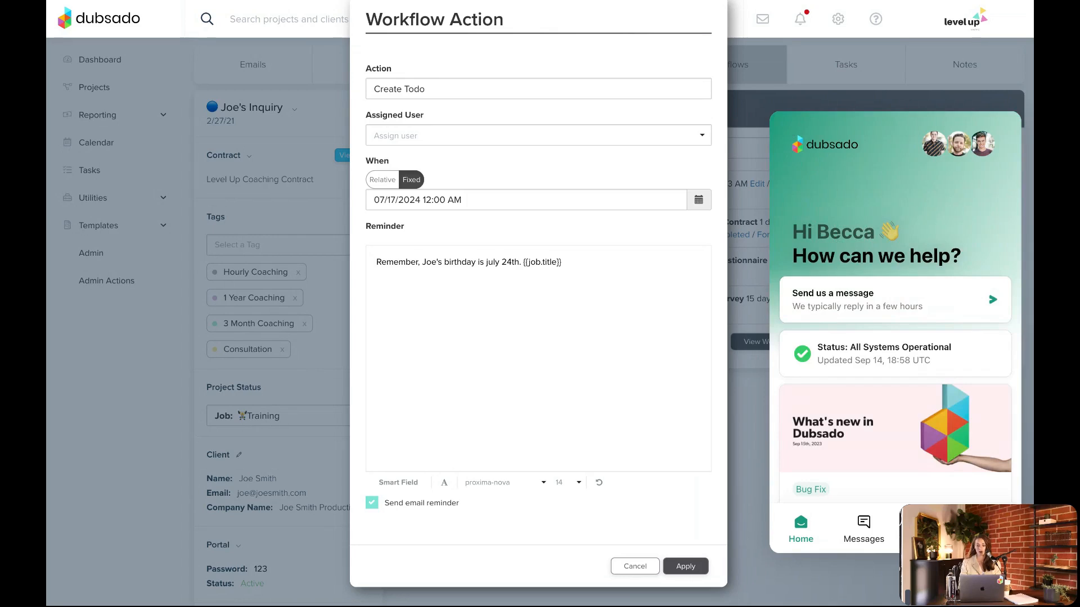
click(1005, 578)
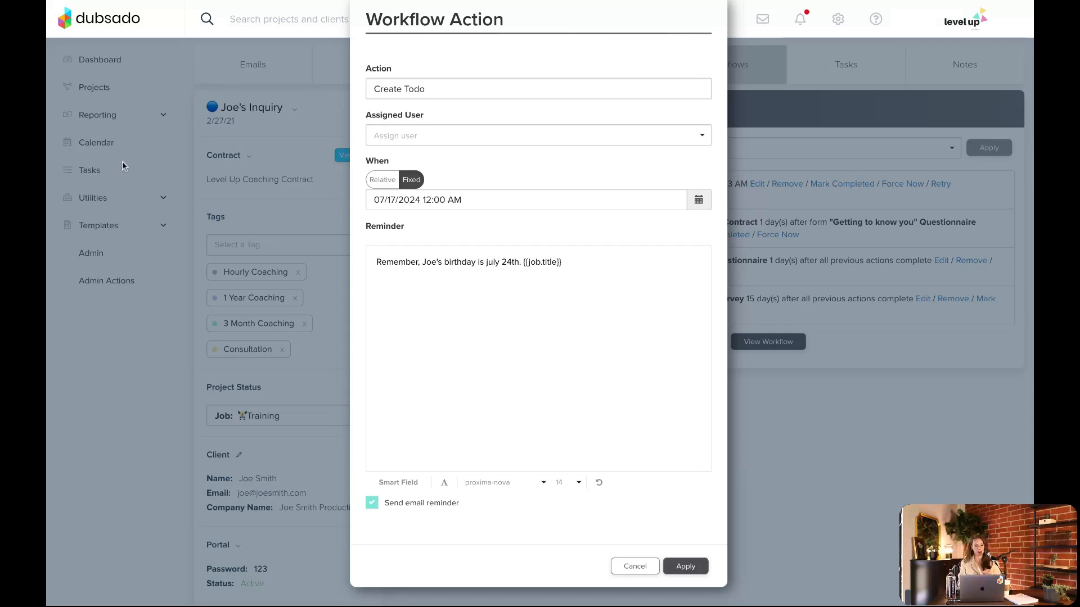
Cancel the to-do workflow action and show the remaining lead statuses in the projects overview
click(613, 566)
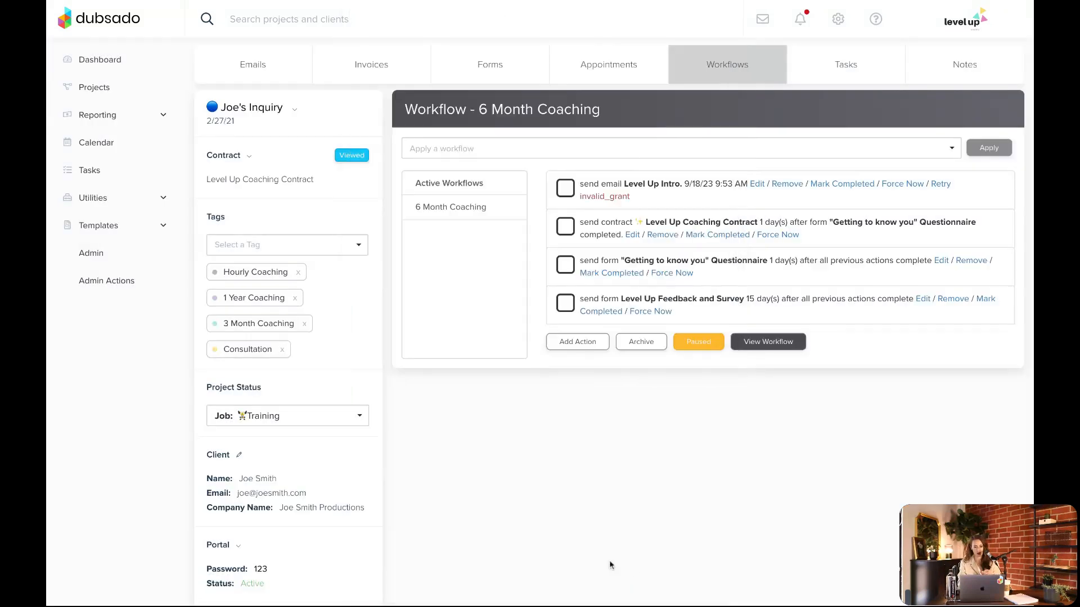
click(110, 92)
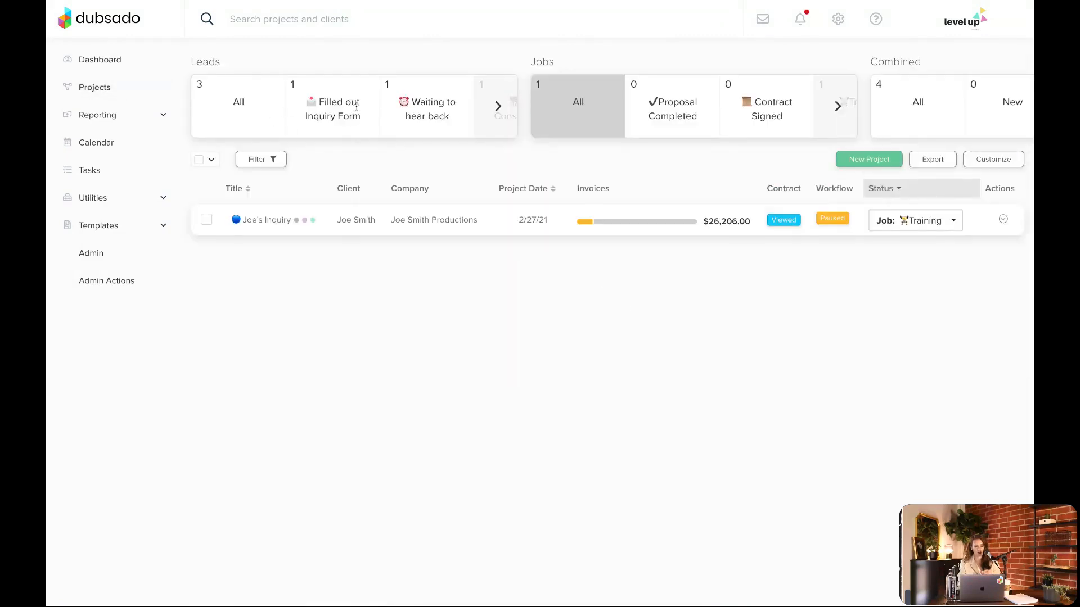
click(513, 107)
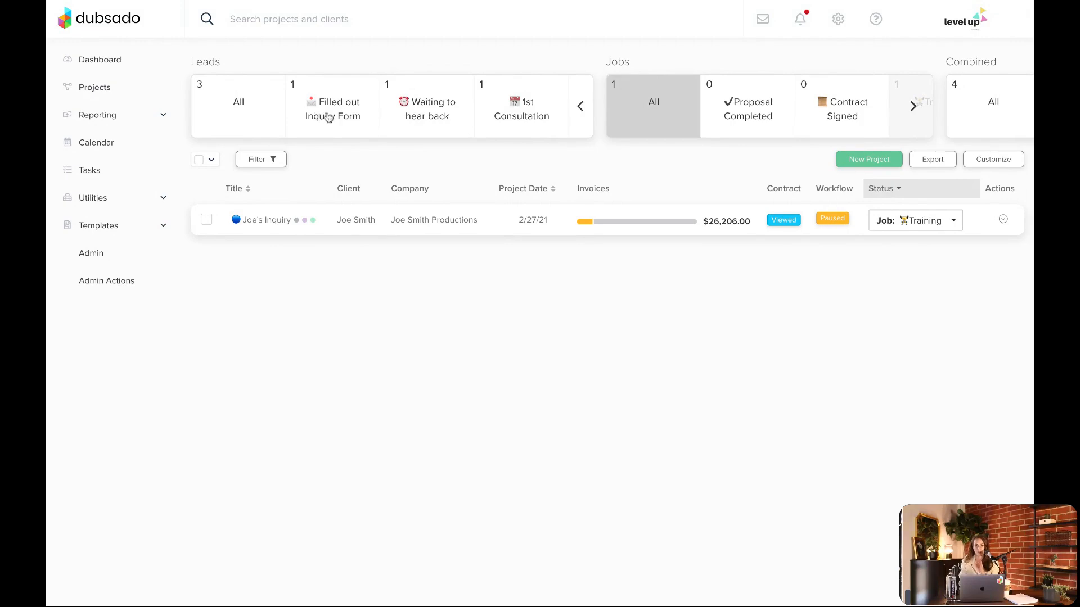
Open the form settings of the "Waitlist Form for FB Ad Launch" lead capture template
click(106, 233)
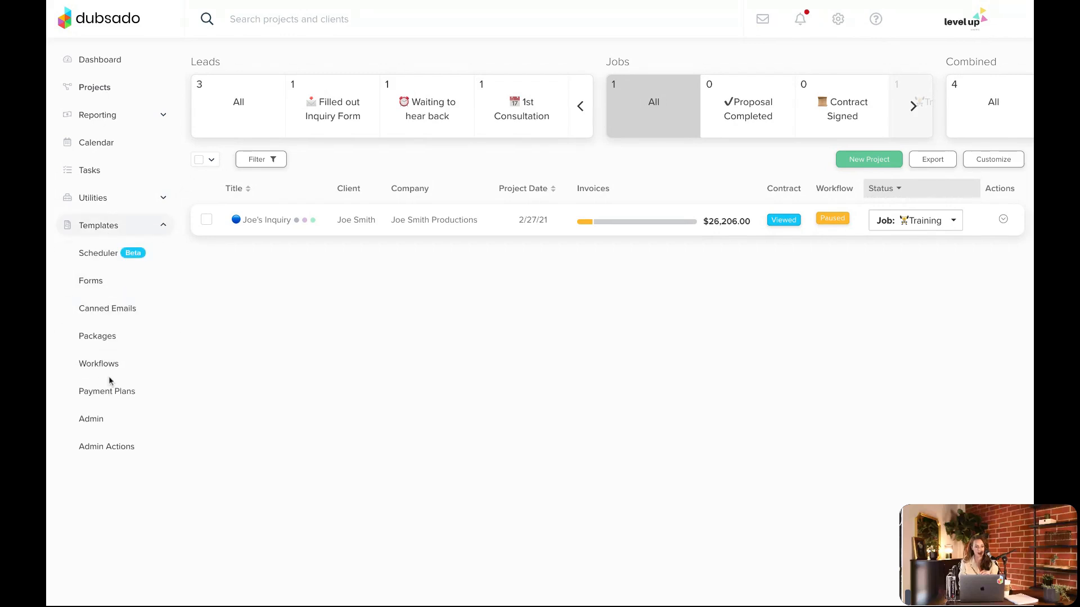
click(96, 286)
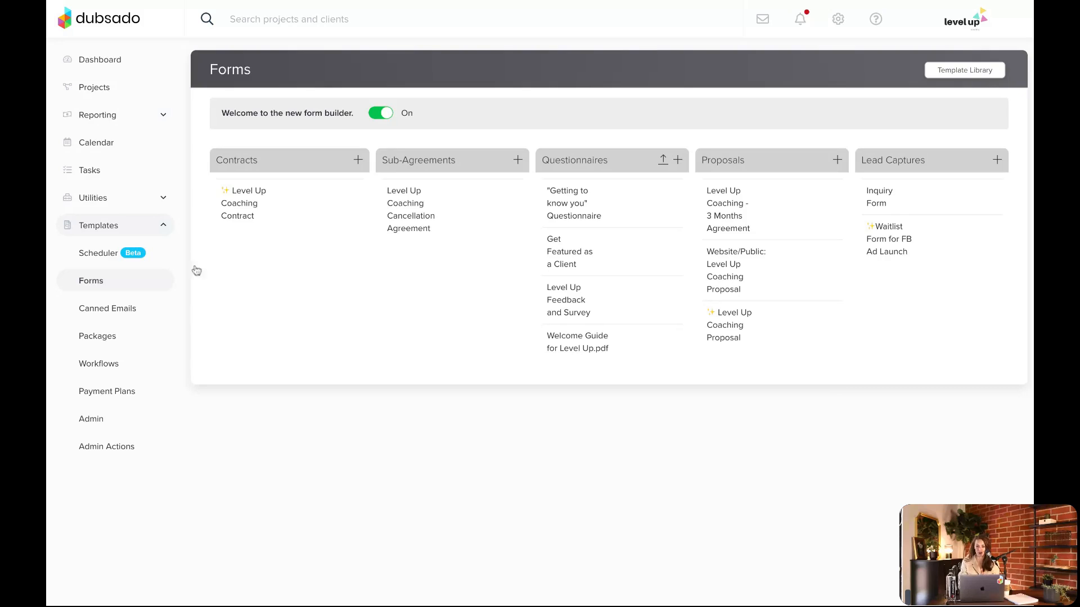
click(888, 243)
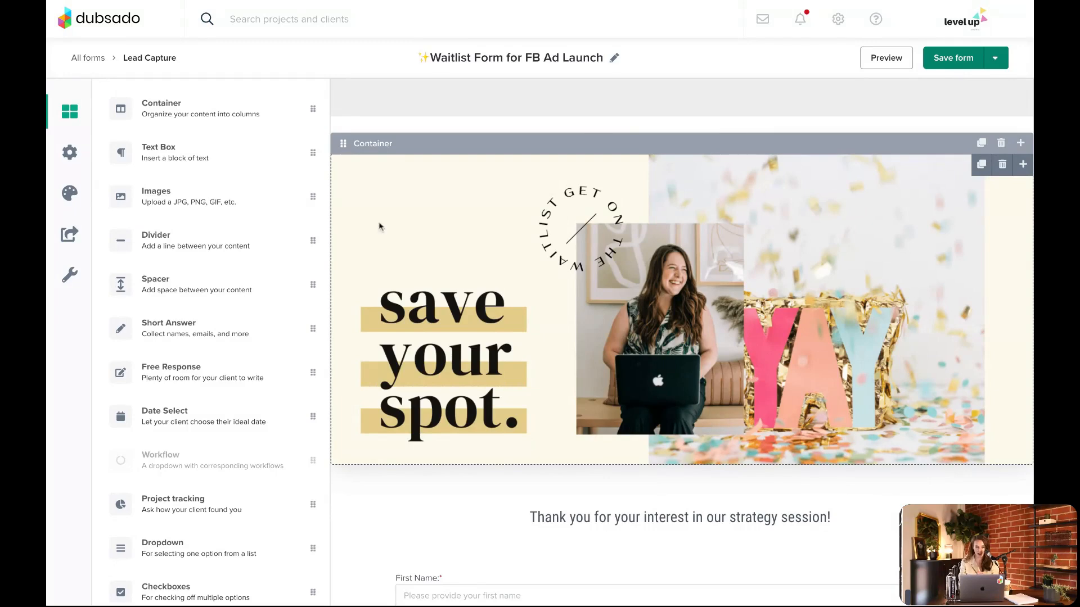
click(73, 160)
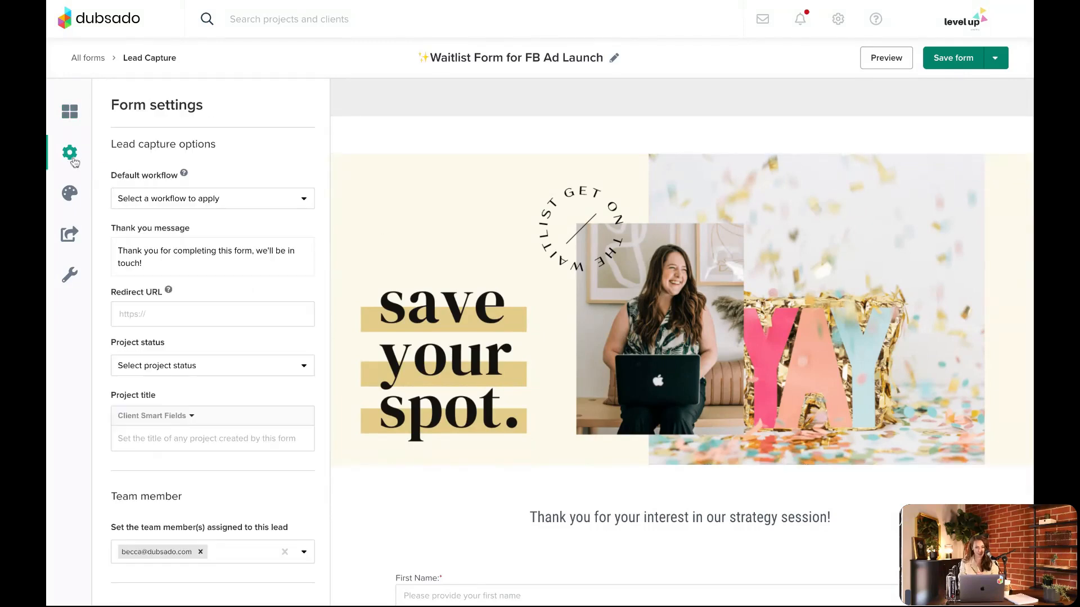
Set the lead capture form's project status to "Filled out Inquiry Form", checking the available lead and job statuses
scroll(267, 267, down, 1)
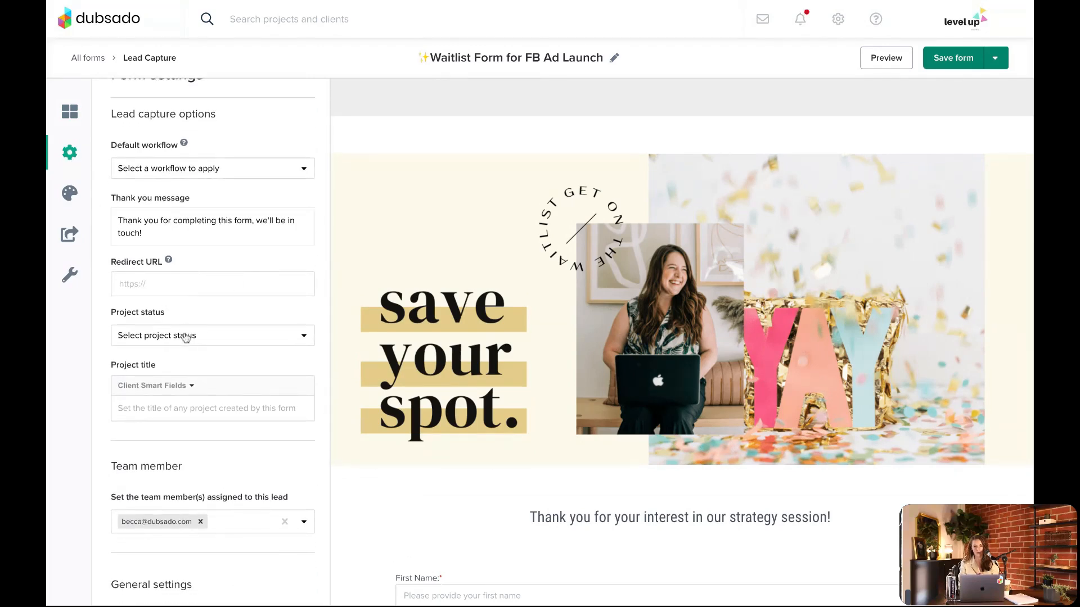
scroll(186, 337, up, 1)
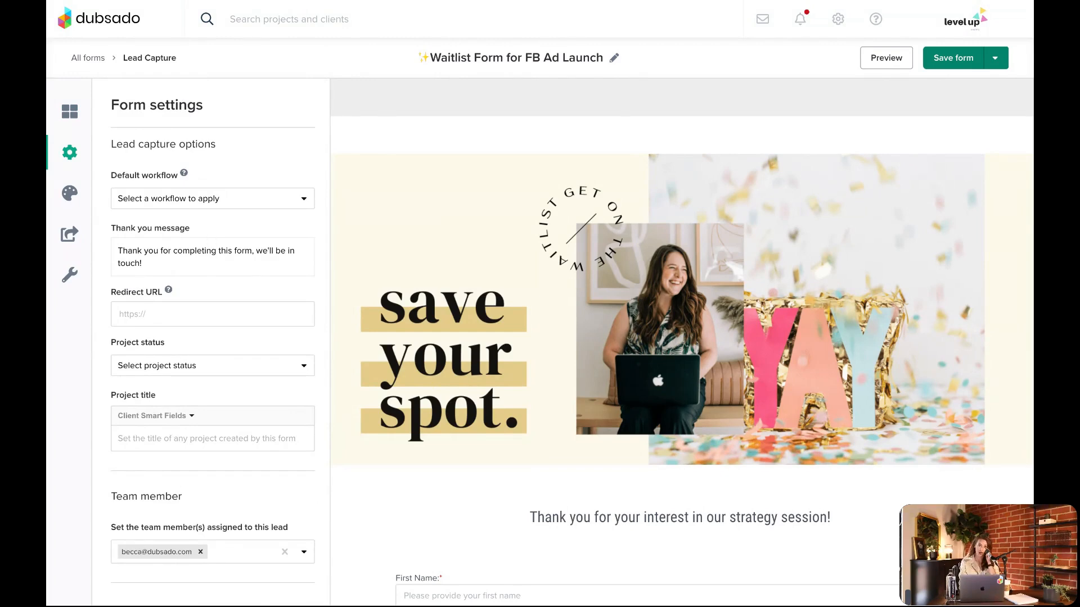
scroll(164, 338, down, 1)
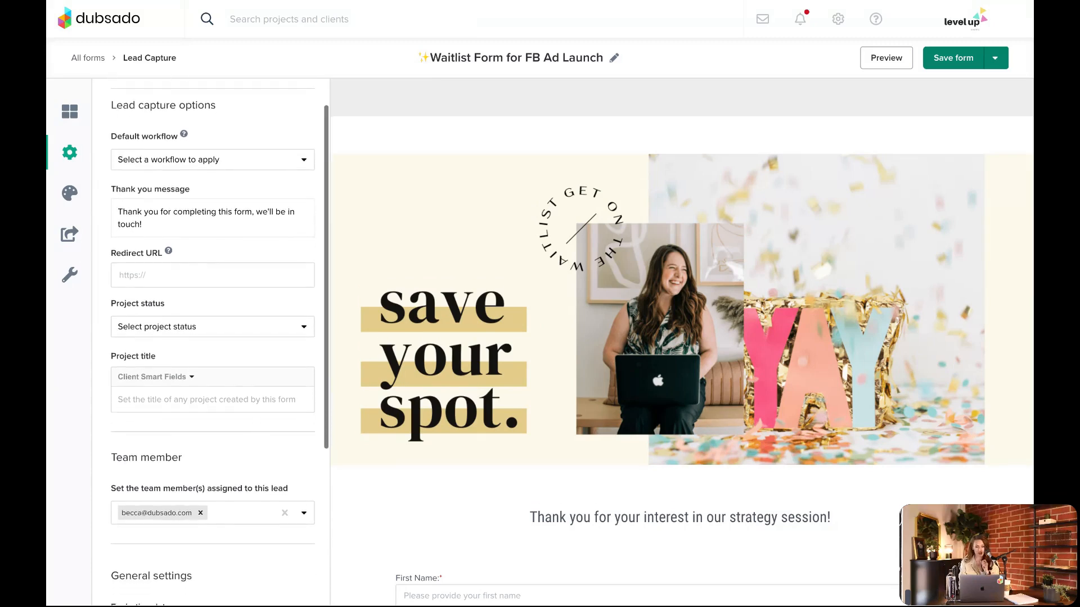
click(163, 332)
click(165, 377)
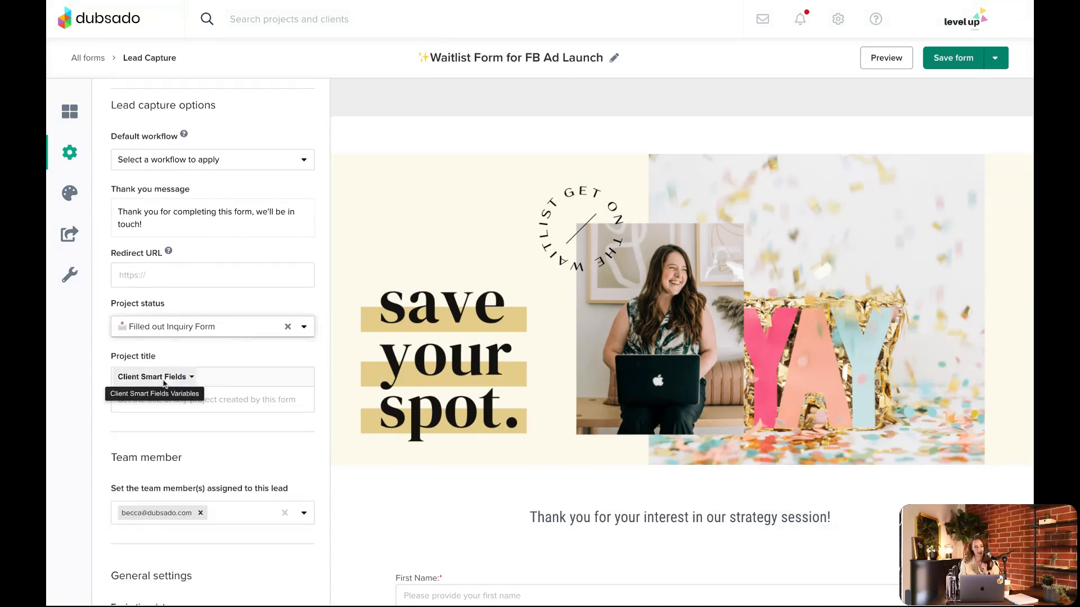
click(143, 330)
scroll(158, 423, down, 1)
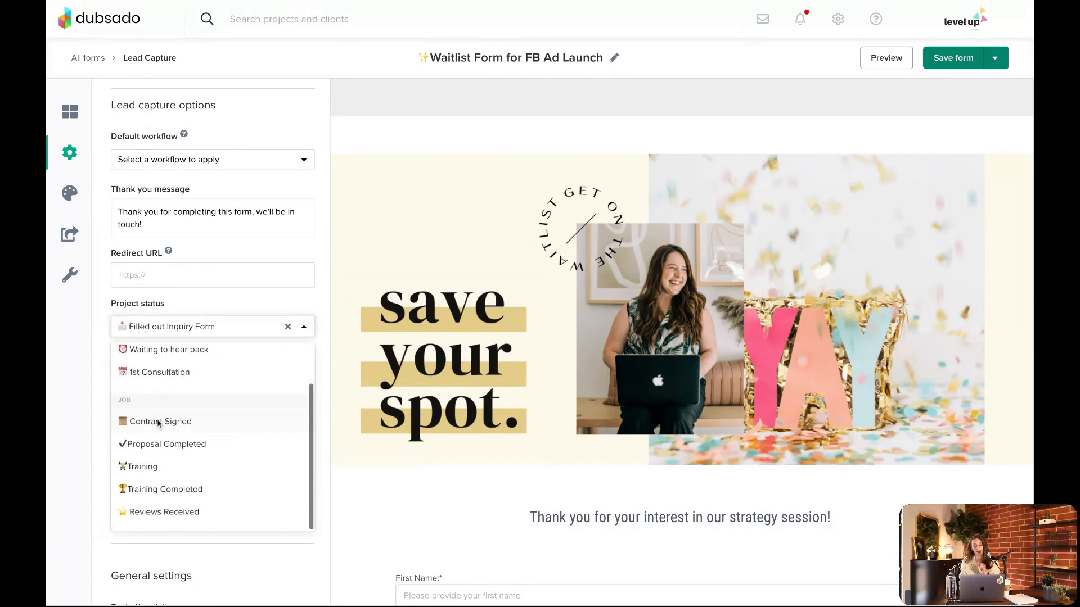
scroll(158, 438, up, 1)
scroll(157, 436, up, 1)
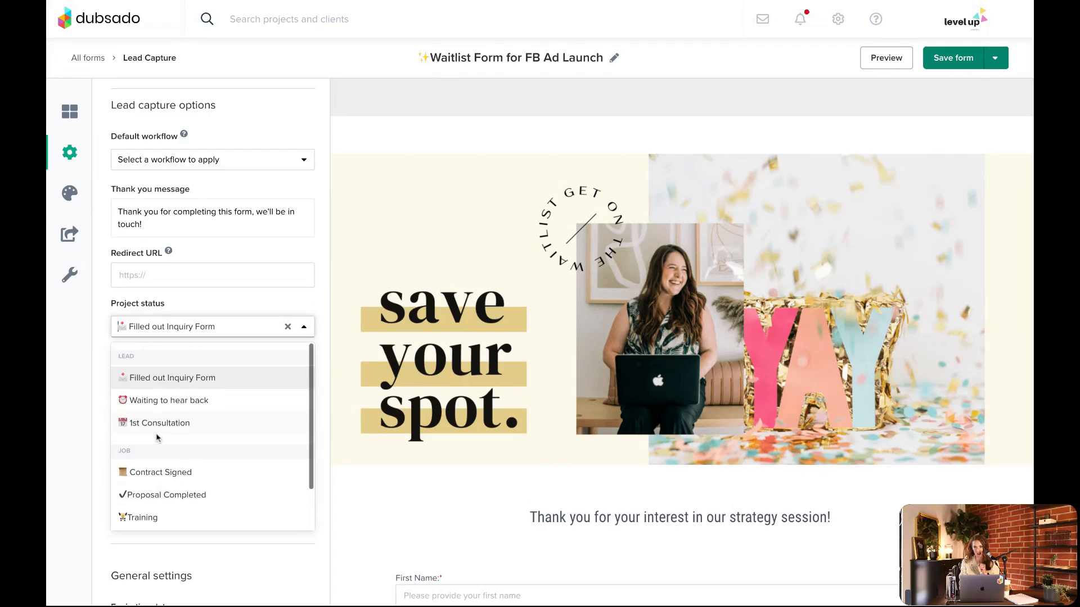
click(150, 385)
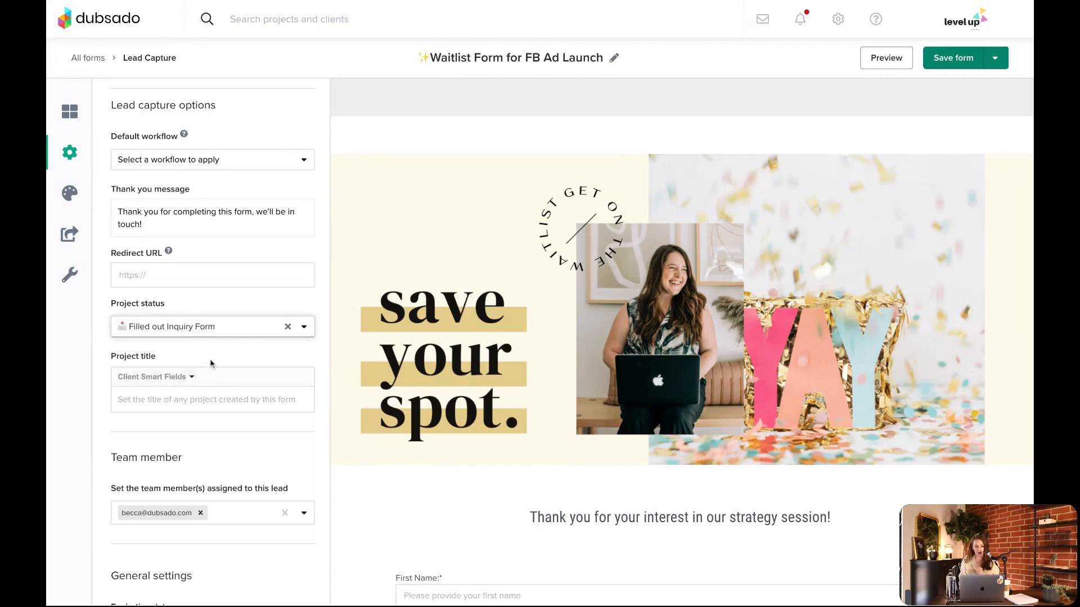
Open the lead capture form's project title for editing
click(157, 396)
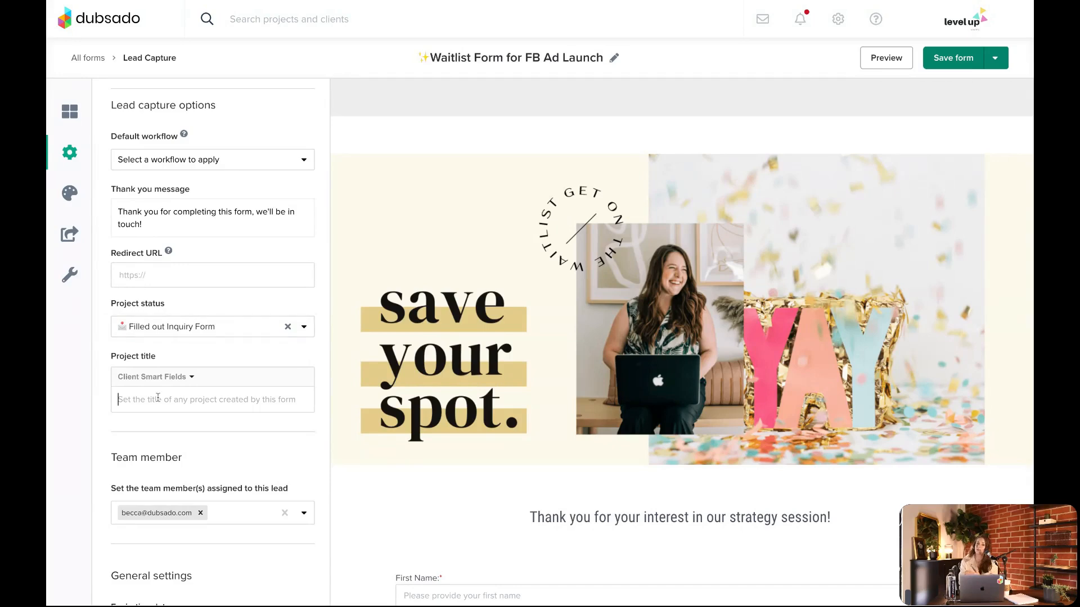